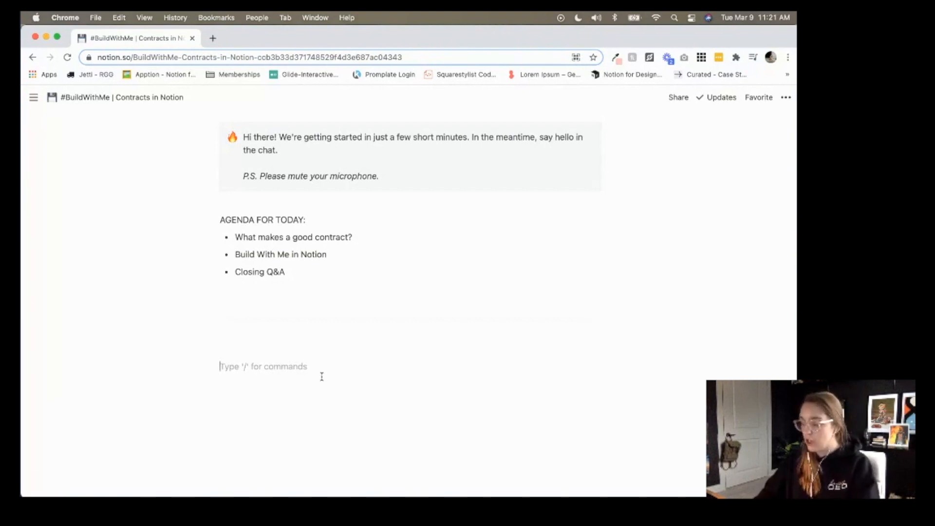
Type the 'Contract Agreement' title and the bracketed welcome-message and contact-email placeholder below it.
text(Contract Agreement)
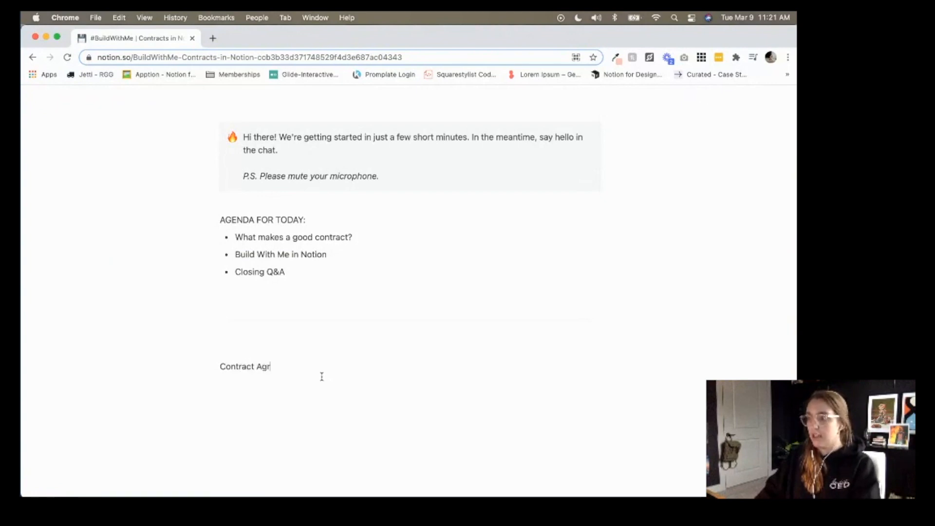
key(Return)
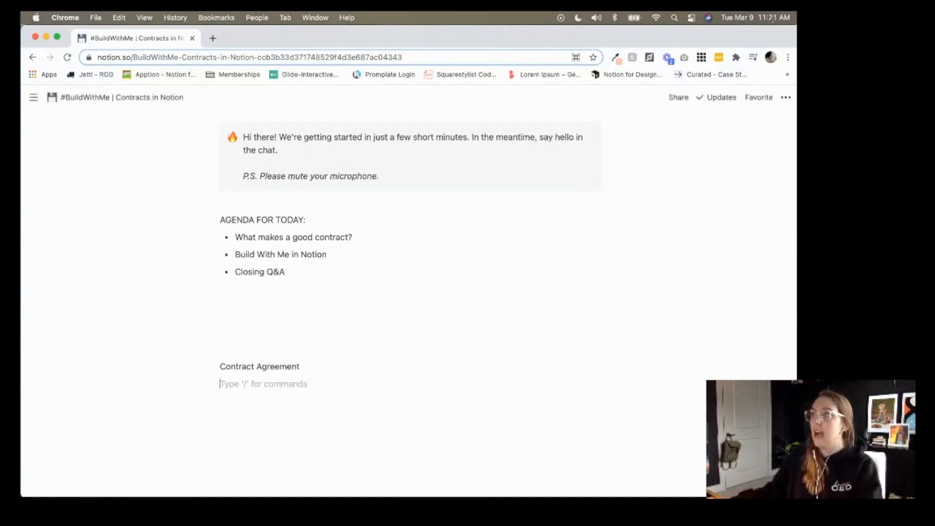
scroll(367, 378, up, 1)
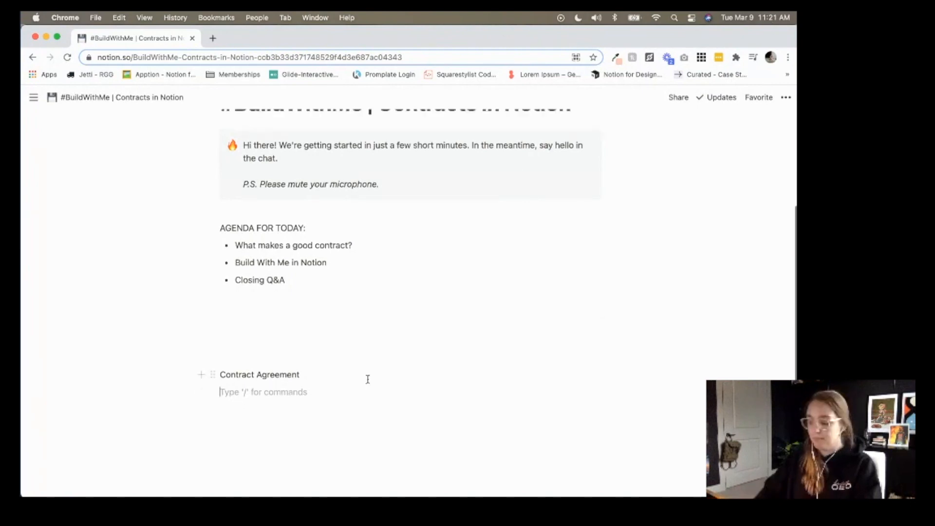
text([insert )
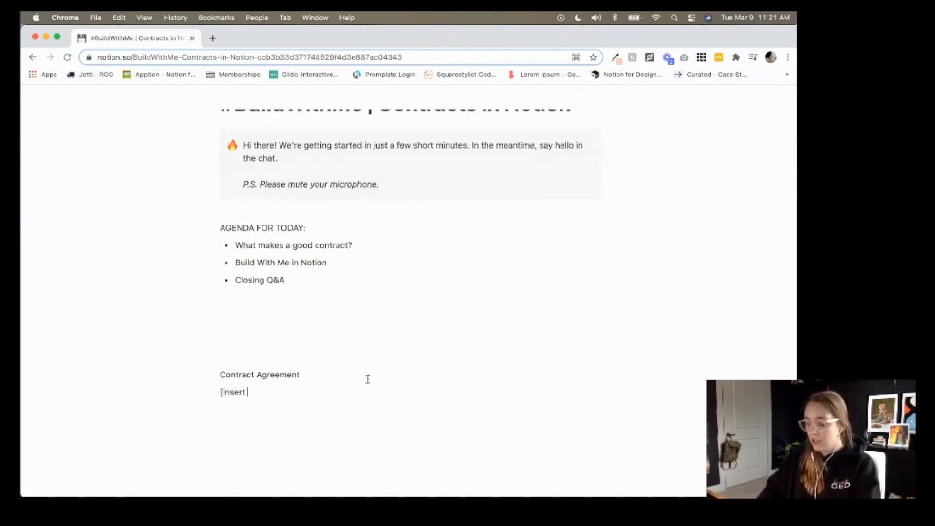
text(welcome message )
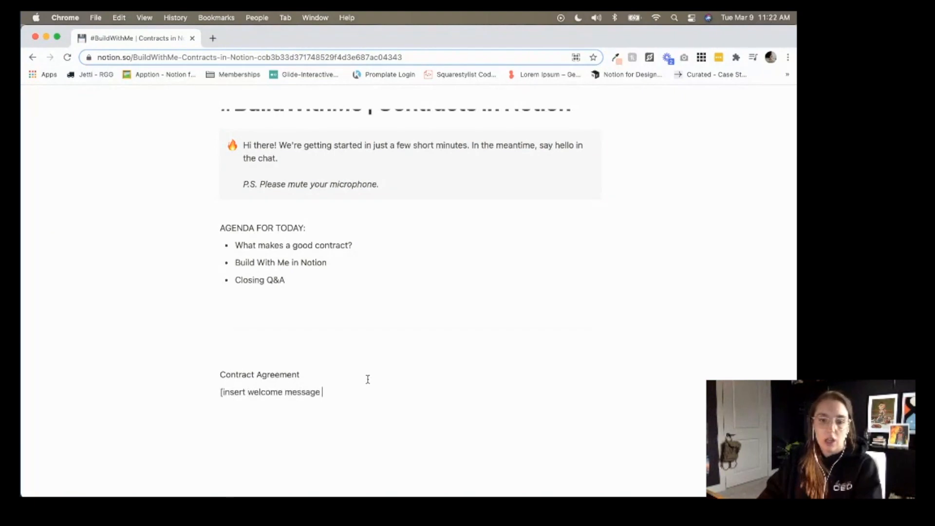
text(and who to em)
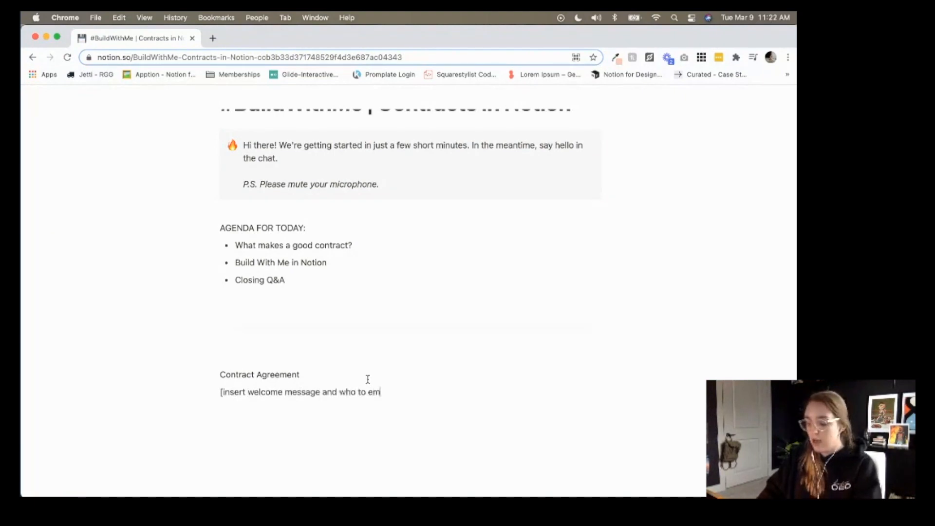
text(ail if you have que)
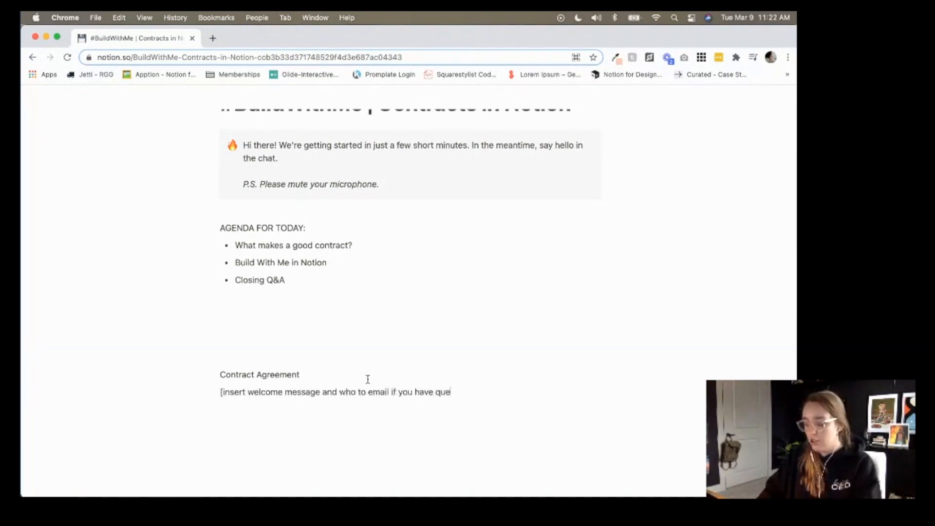
text(stions])
key(Return)
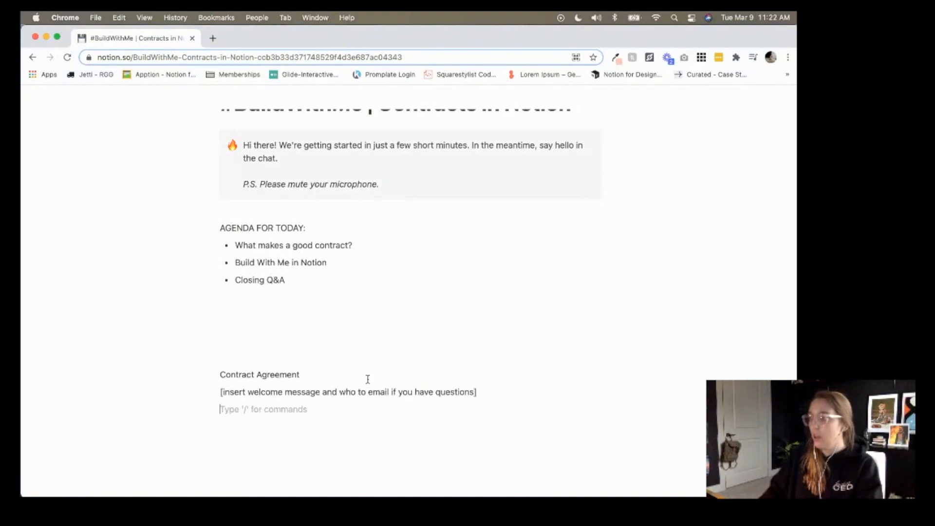
Make the Contract Agreement title bold and underlined, then add an empty block below.
triple_click(368, 379)
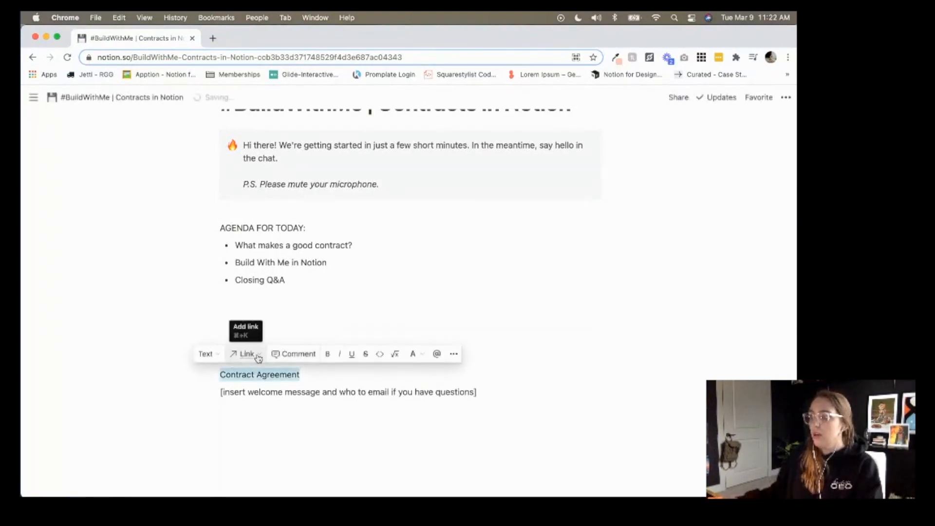
click(326, 357)
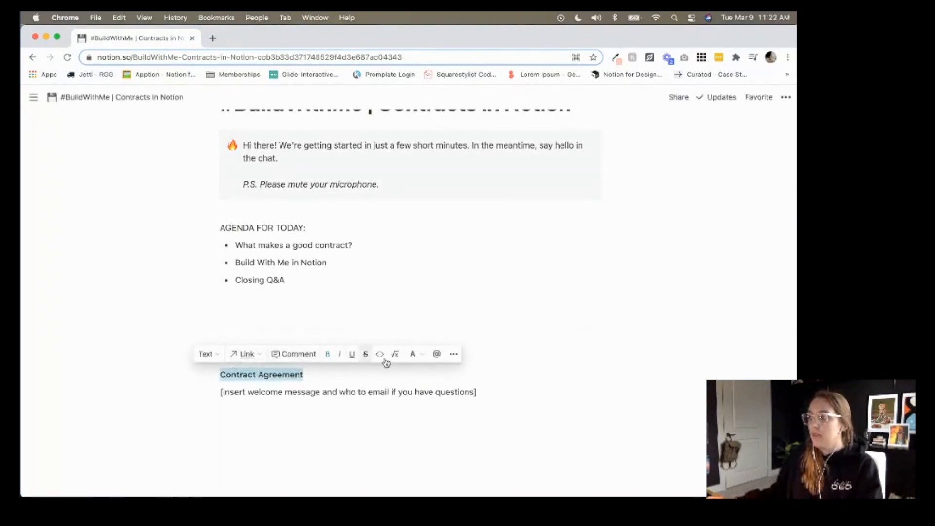
click(351, 353)
click(323, 420)
key(Return)
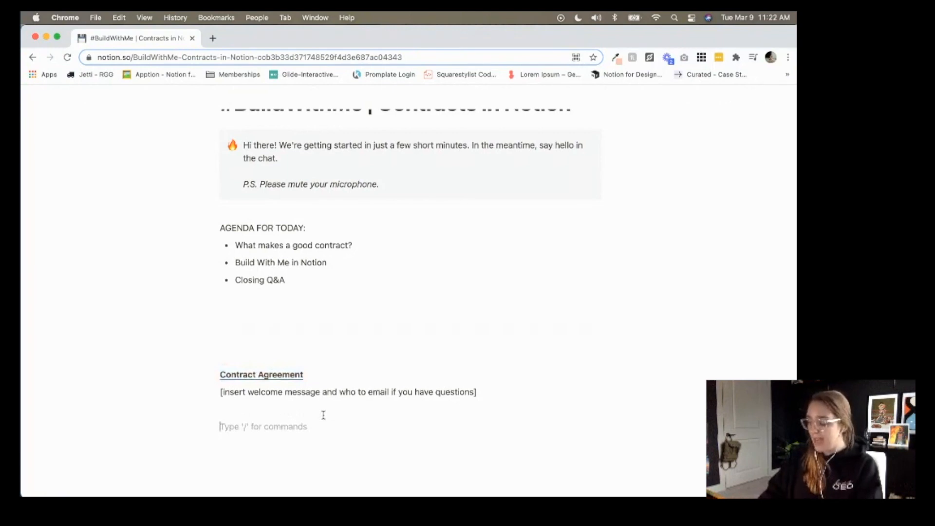
Create an expanded toggle block titled 'Section One | Project Scope'.
text(/)
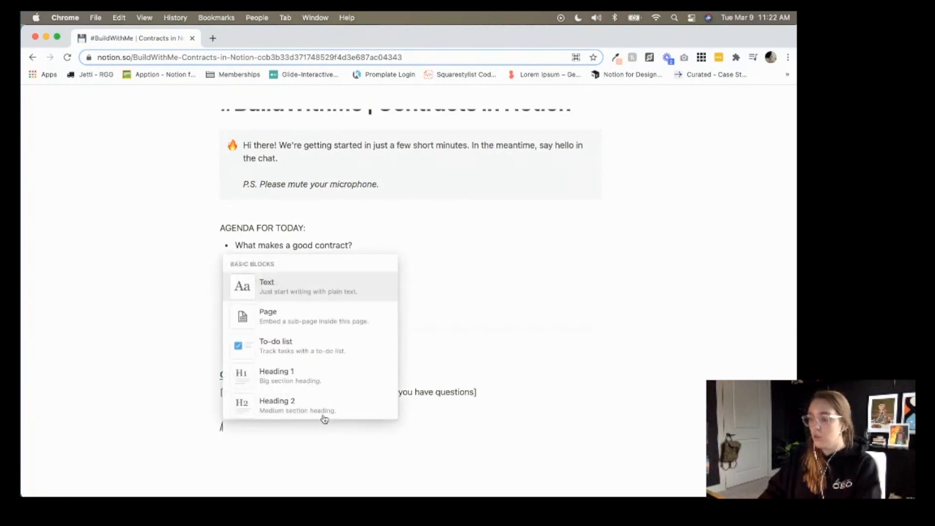
text(toggle)
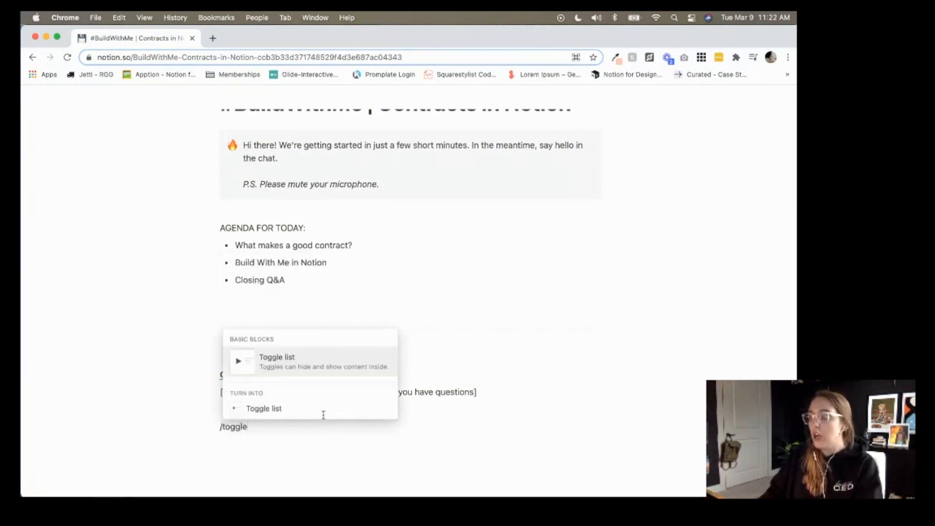
key(Return)
click(211, 427)
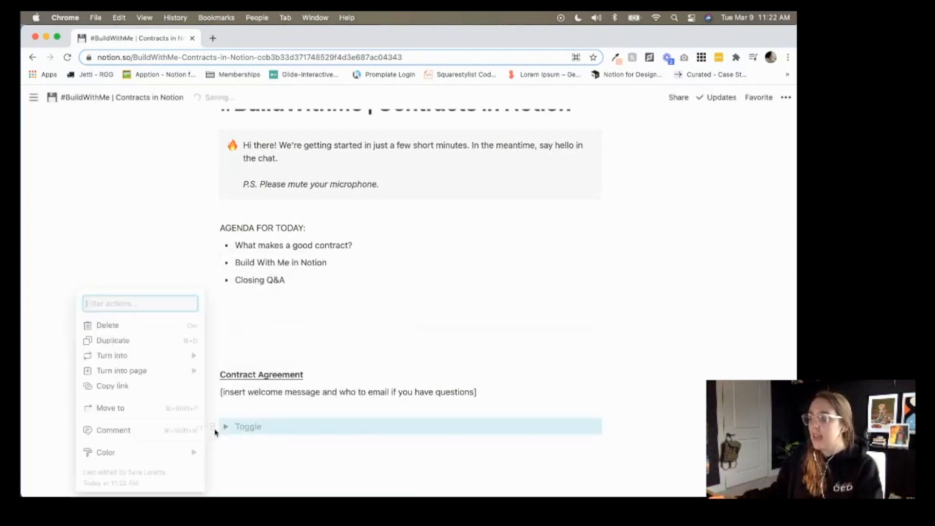
key(Escape)
click(227, 427)
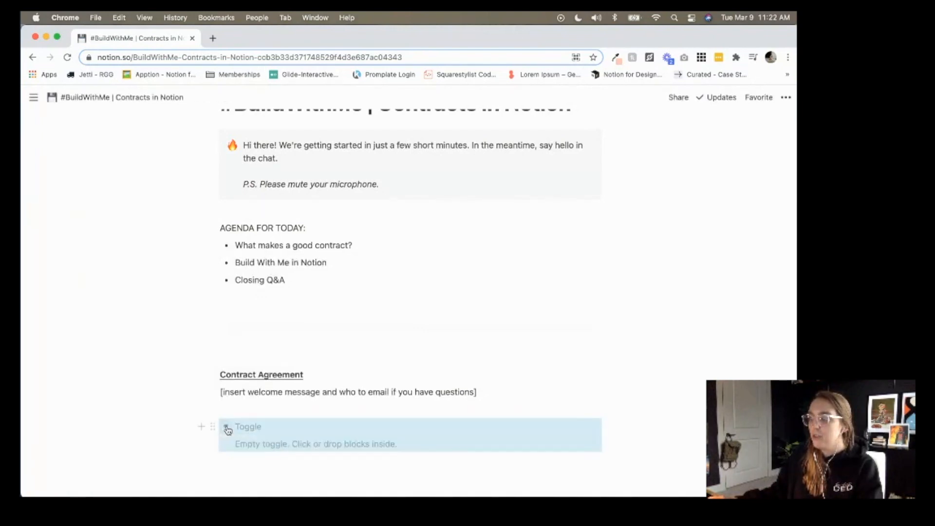
click(295, 427)
text(Section One | Project )
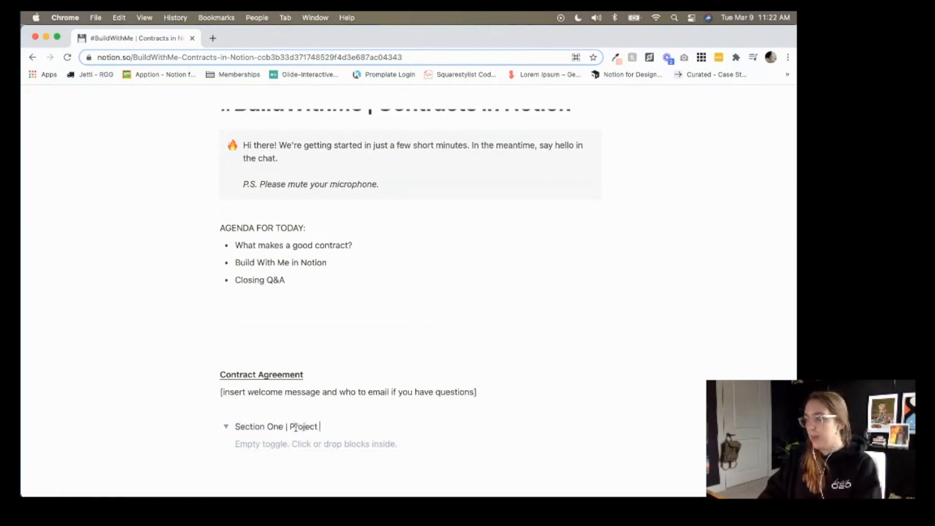
text(Scope)
Add the bullet 'Multi-page Squarespace website (desktop & mobile friendly)' inside the toggle.
click(299, 445)
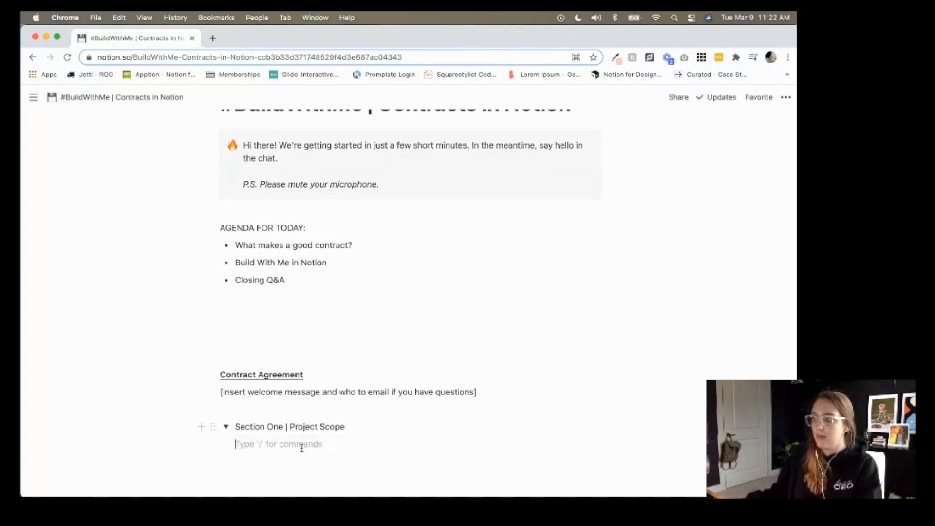
text(- )
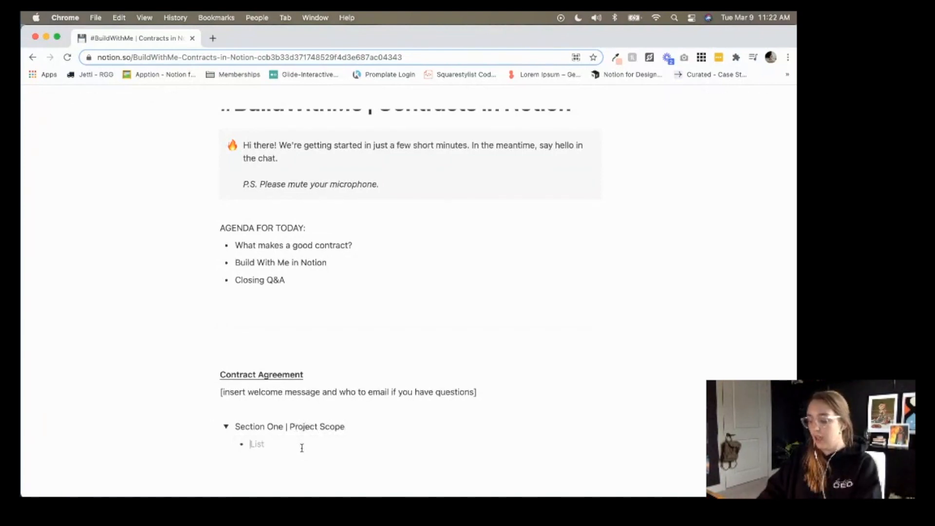
text(Mutli=page Squarespace)
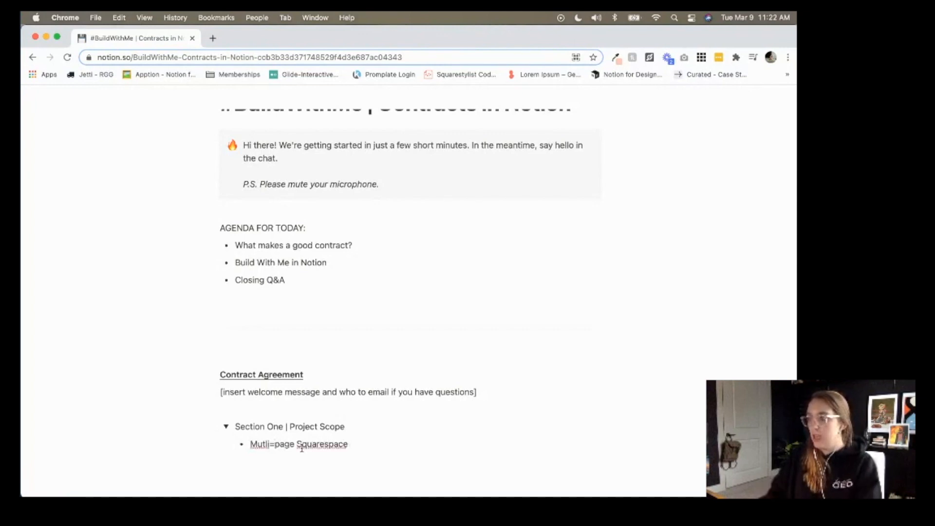
click(274, 446)
key(BackSpace)
text(-)
click(376, 442)
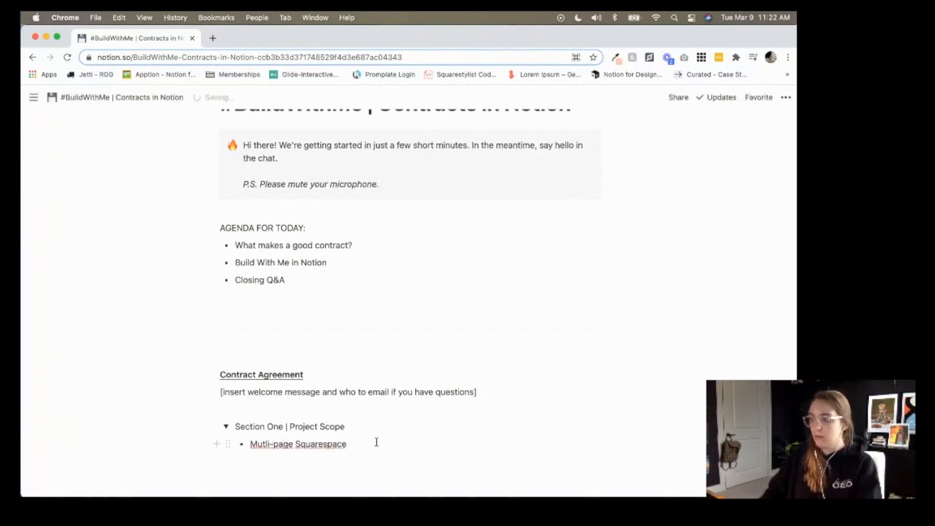
text(website,)
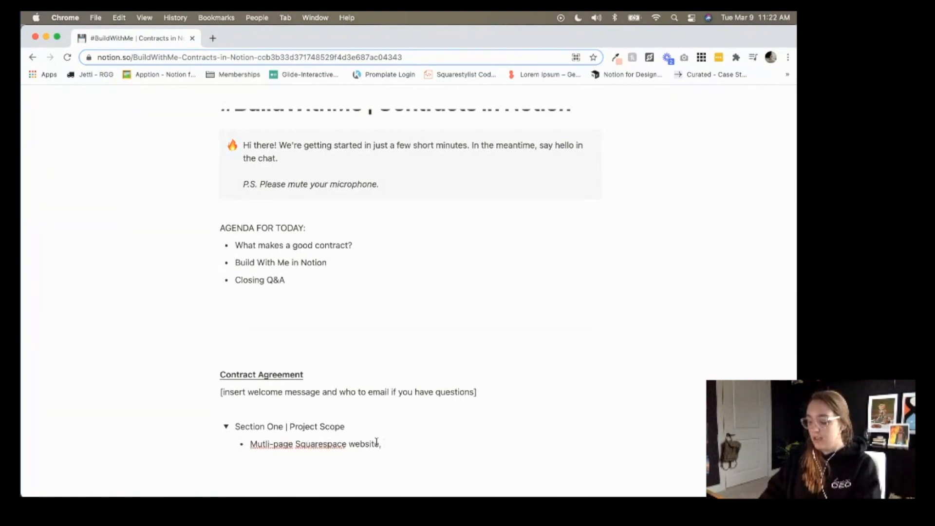
key(BackSpace)
text( (desktop & m)
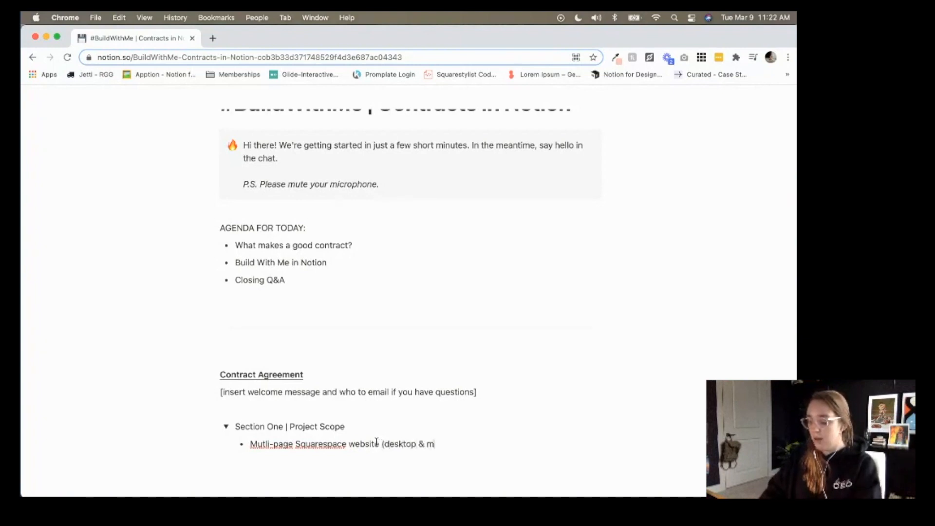
text(obile freindl)
key(BackSpace)
key(BackSpace)
key(BackSpace)
key(BackSpace)
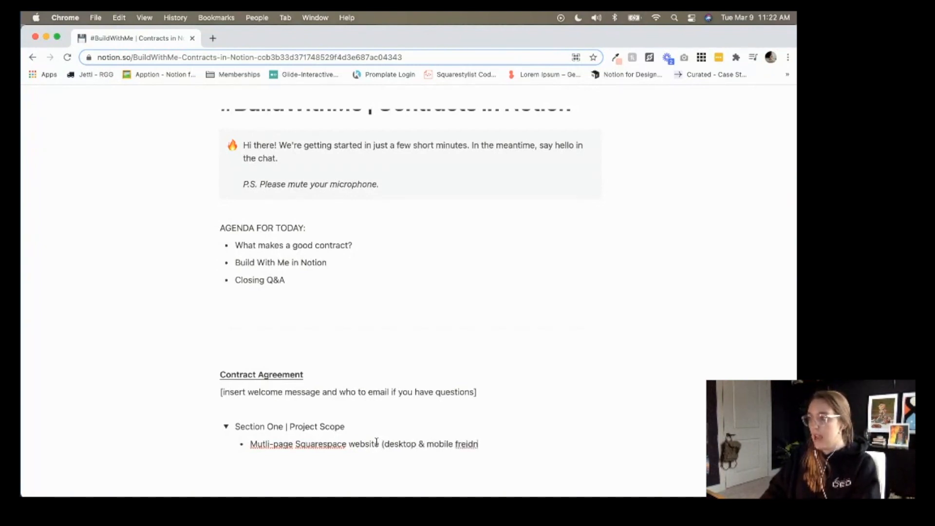
key(BackSpace)
text(iendly))
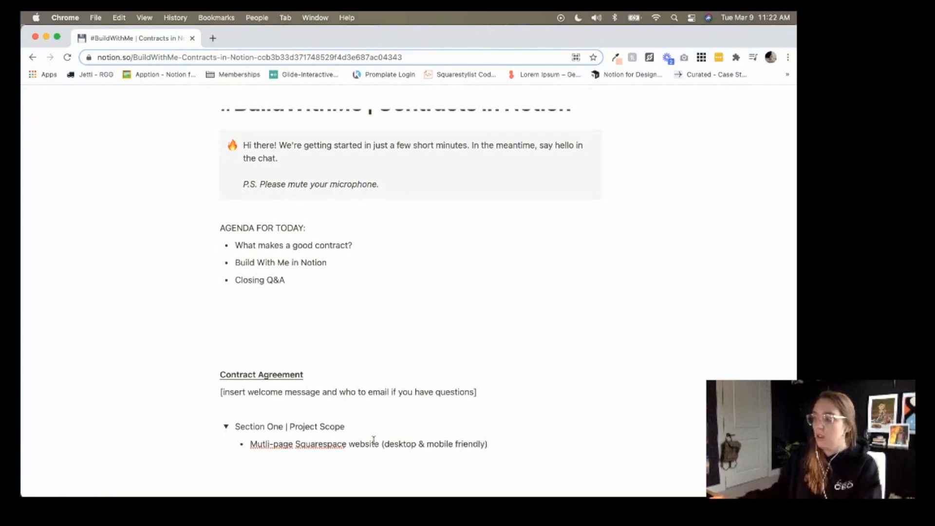
click(266, 444)
key(BackSpace)
text(lt)
key(BackSpace)
key(BackSpace)
key(BackSpace)
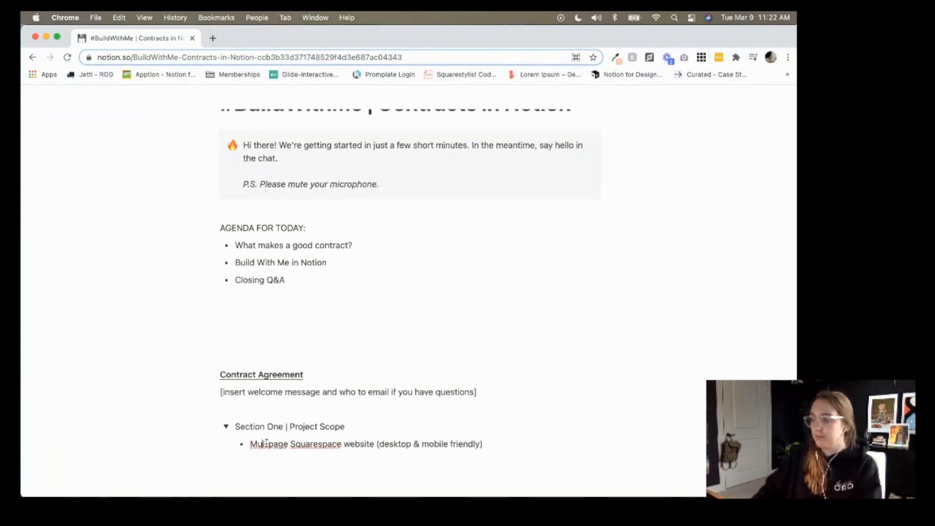
text(lti-)
click(528, 446)
Add 'SEO Development' and 'Branding, Imagery & Copy' bullets, then collapse the toggle.
key(Return)
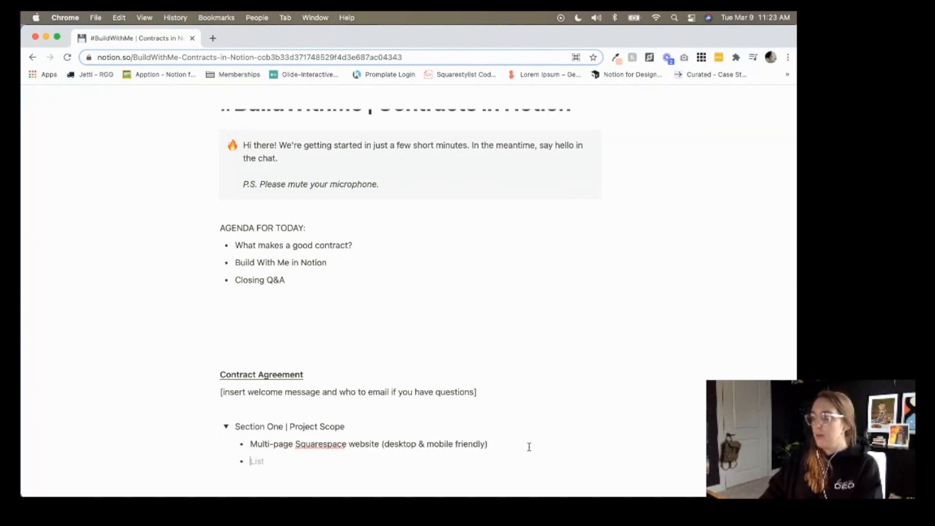
text(SEO Development)
key(Return)
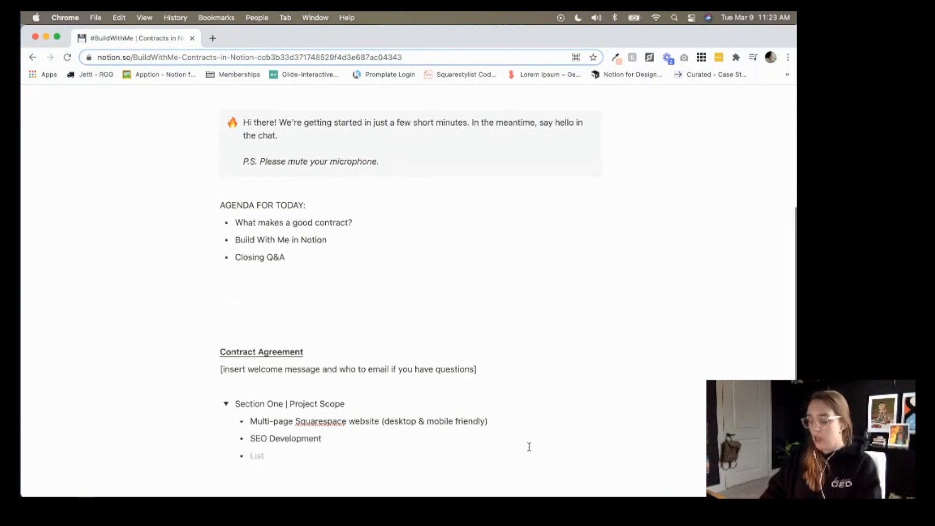
text(Branding, Imagery & Copy added)
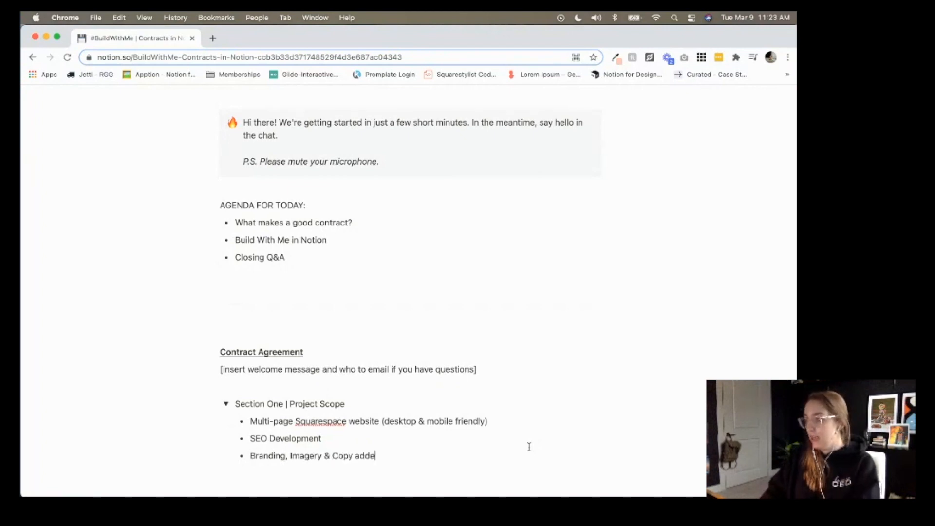
key(Return)
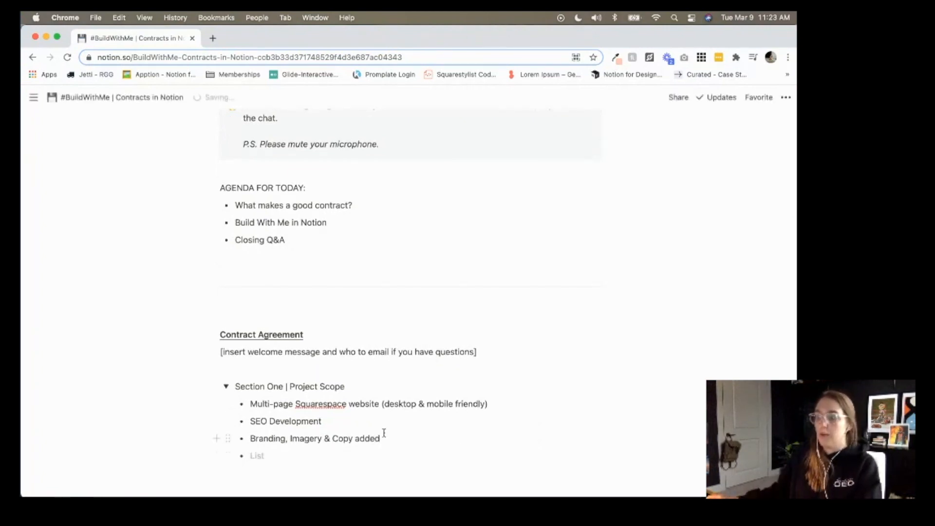
key(BackSpace)
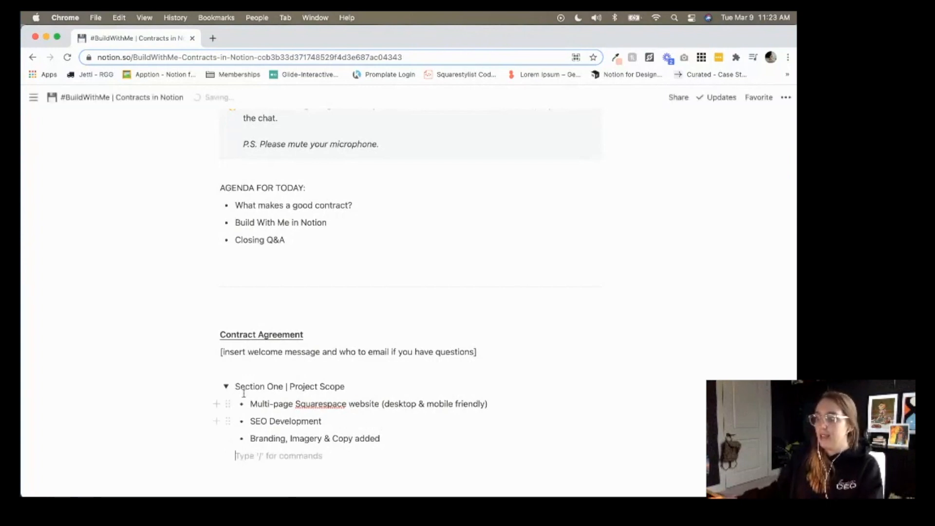
click(225, 386)
click(262, 406)
Create and expand a toggle titled 'Section Two | Project Communication'.
text(/)
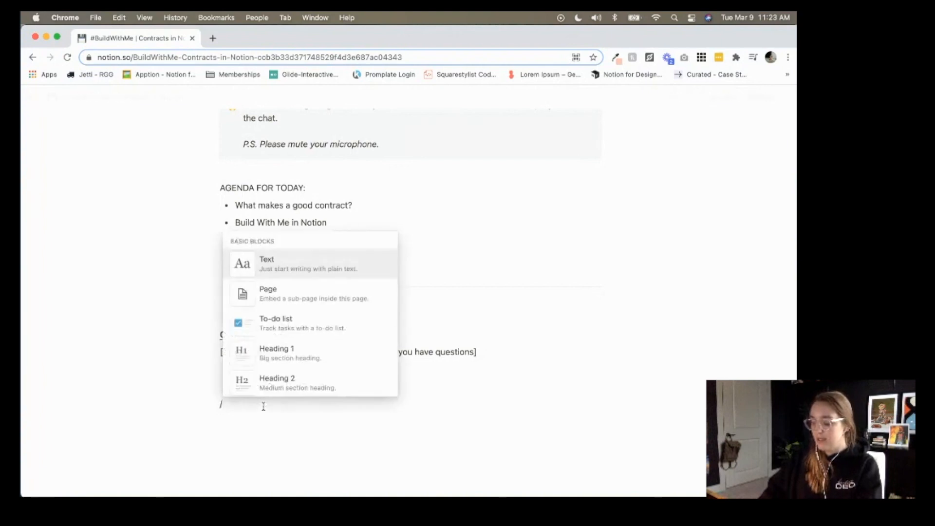
text(toggle)
key(Return)
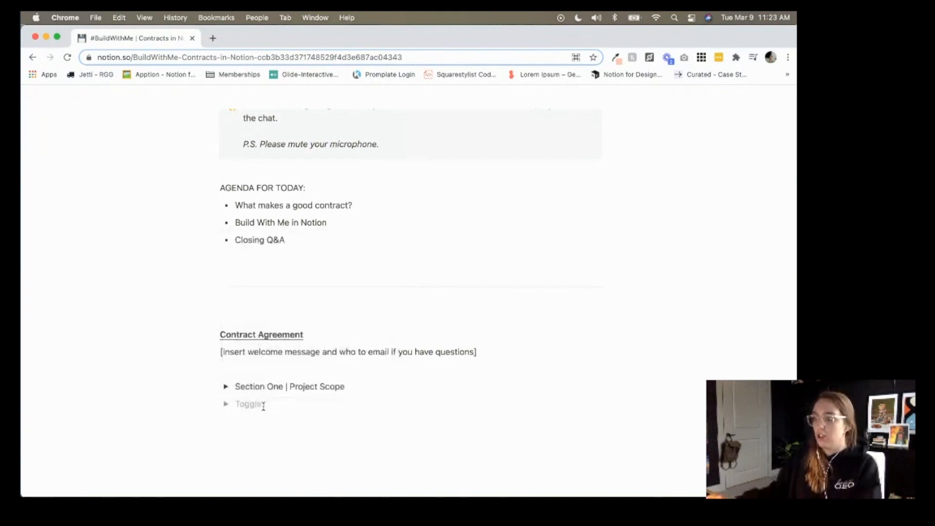
text(Section Two )
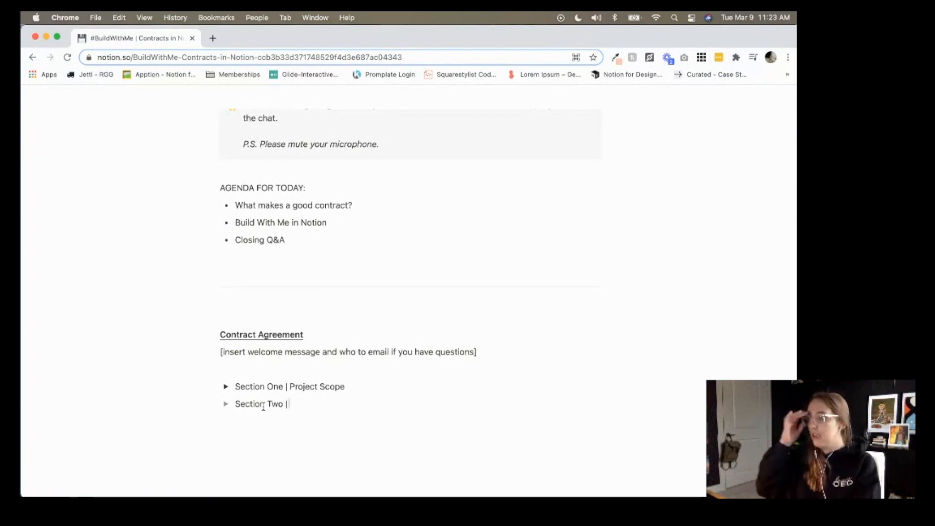
text(| Project Communit)
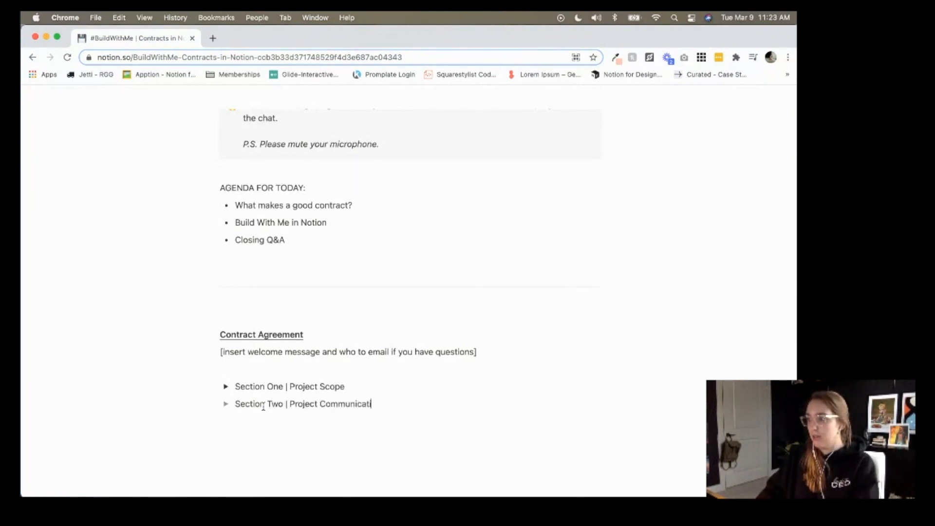
text(tion)
click(225, 404)
click(253, 422)
Add the bullet 'All client work is expected to be communicated via the client's Notion workspace.'.
text(- )
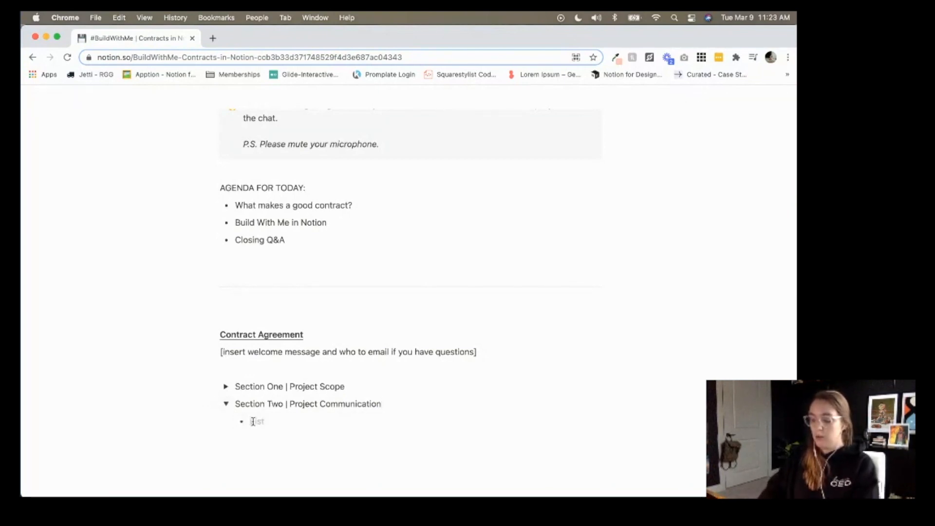
text(All clie)
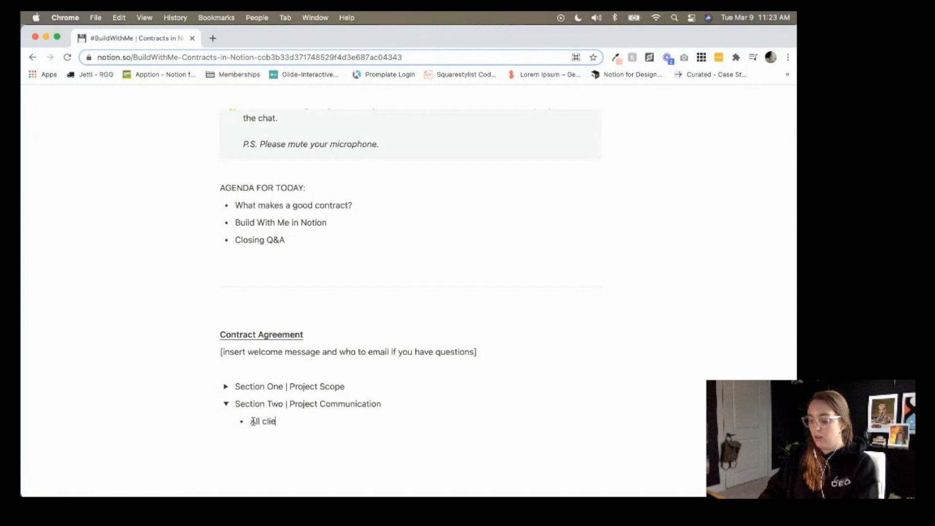
text(nt work is expected to be communicated )
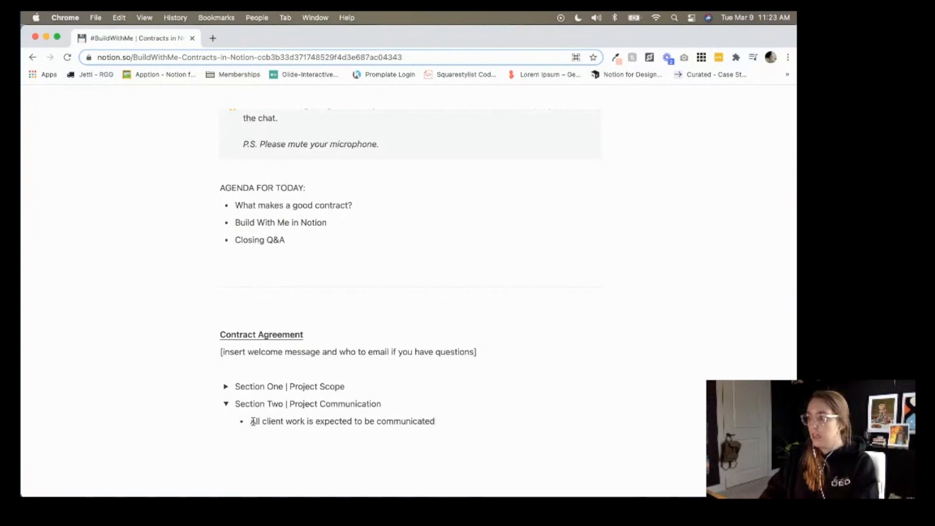
text(via the cli)
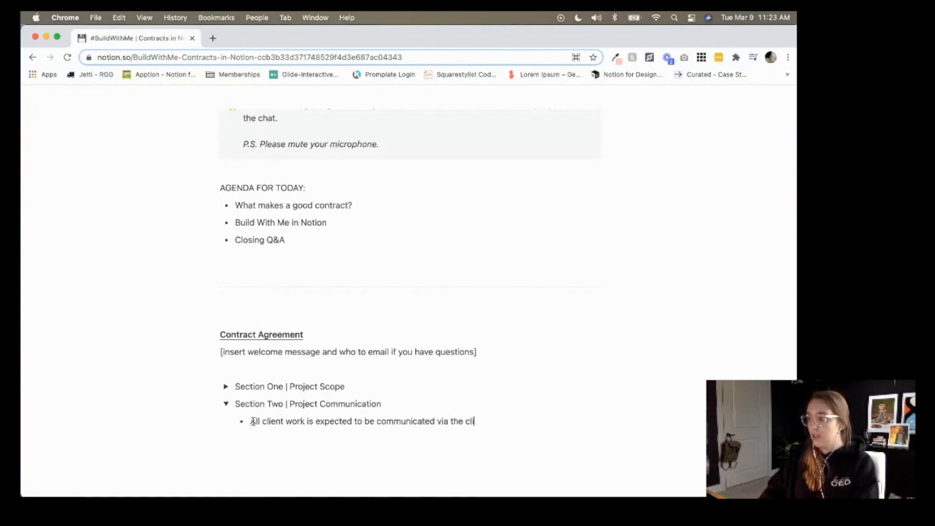
text(ent's Notion Work)
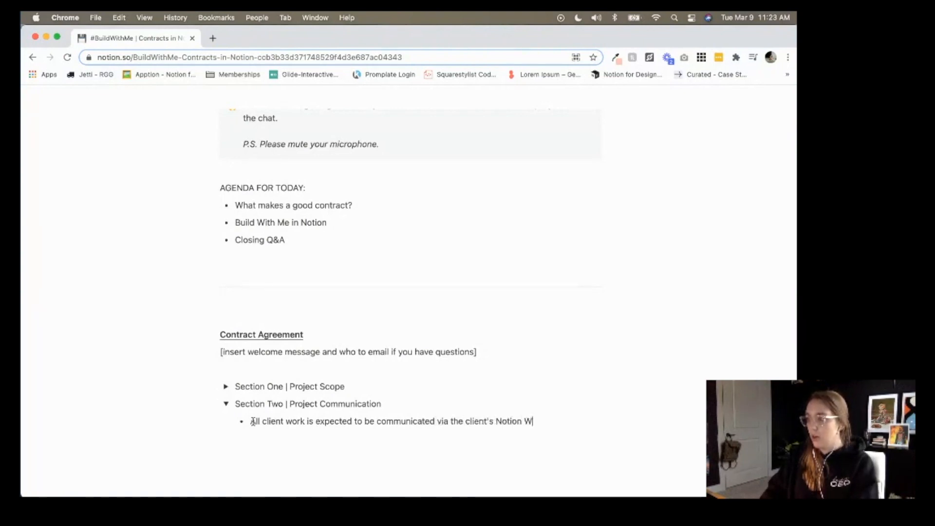
key(BackSpace)
key(BackSpace)
key(BackSpace)
key(BackSpace)
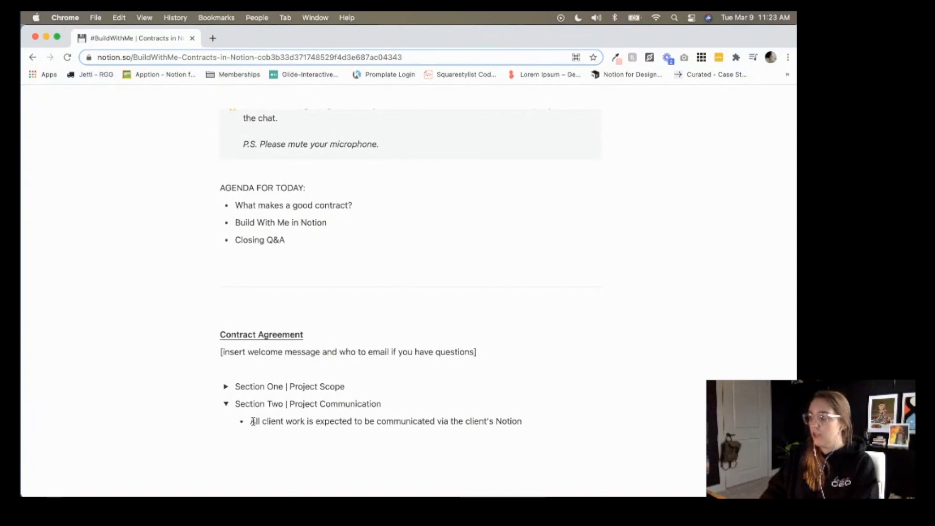
text(workspace.)
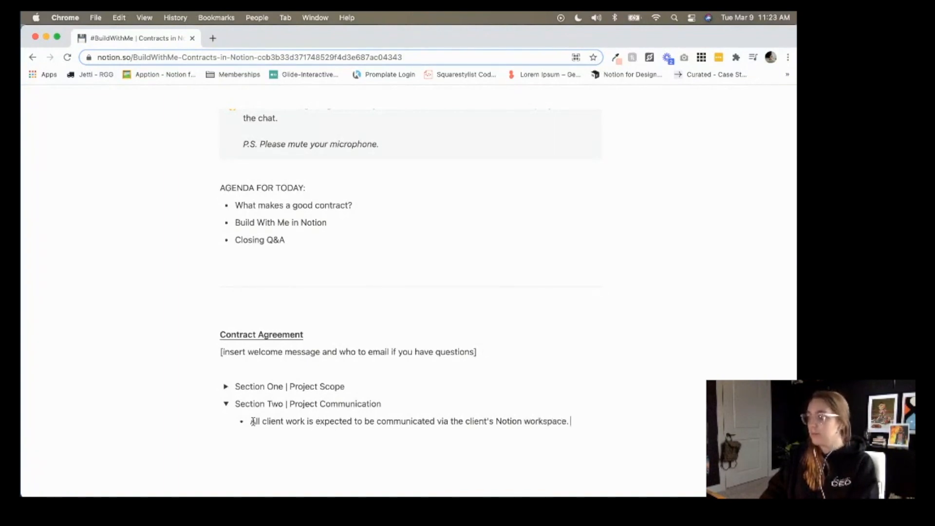
key(Return)
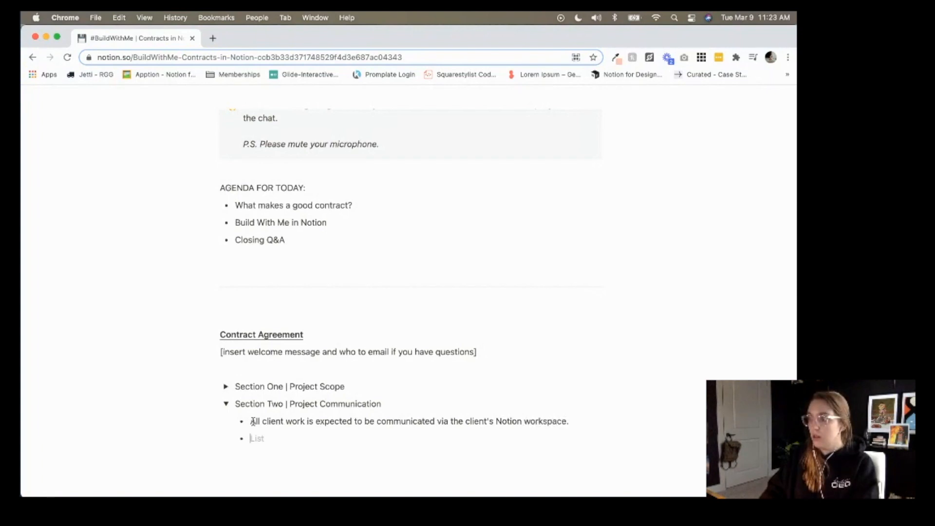
Add a bullet requiring client responses within 72 hours to maintain the project timeline.
text(Clients a)
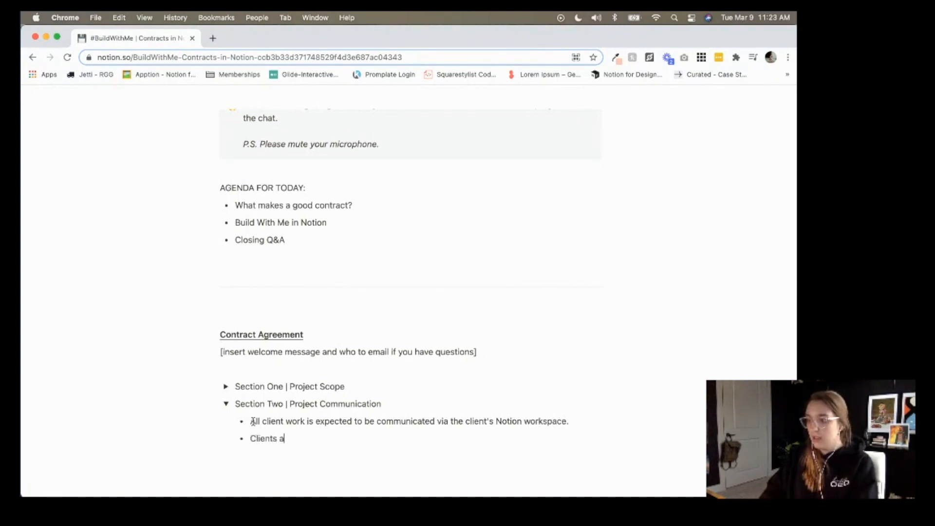
key(BackSpace)
text(must resp)
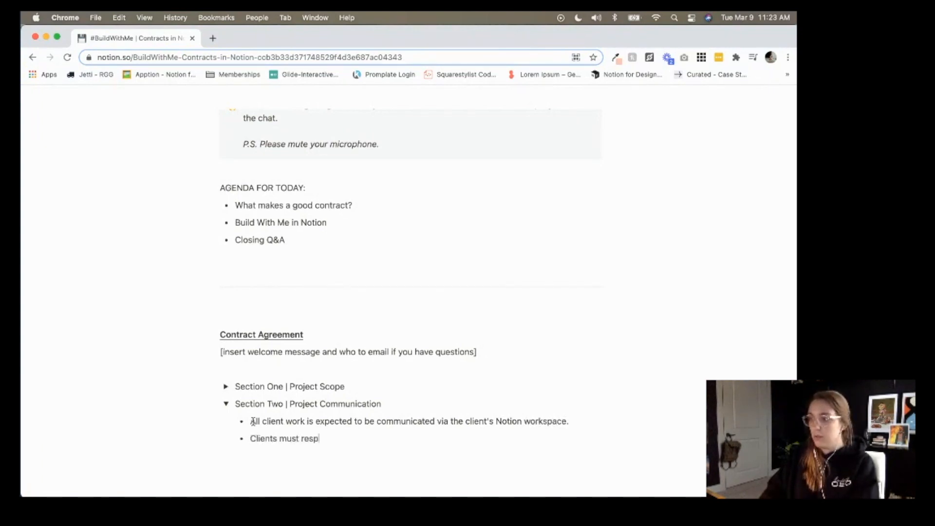
text(ons to all)
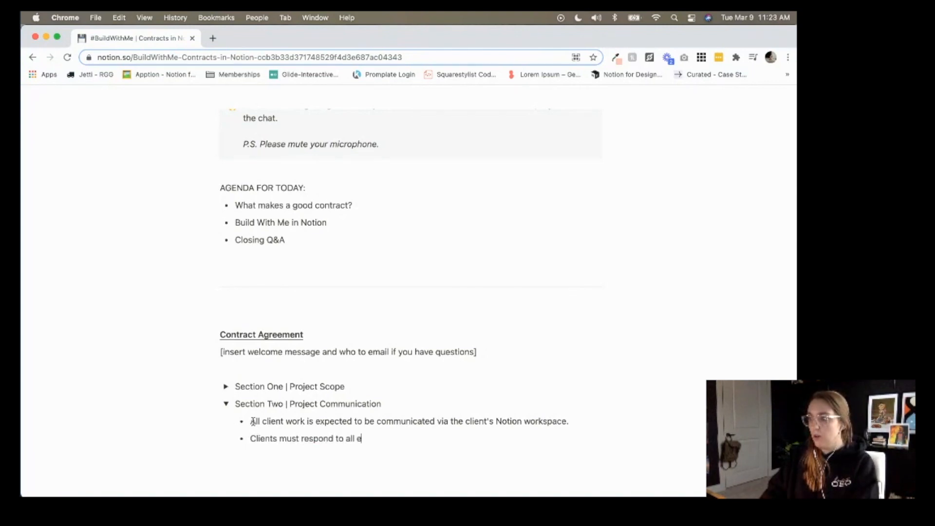
text( messa)
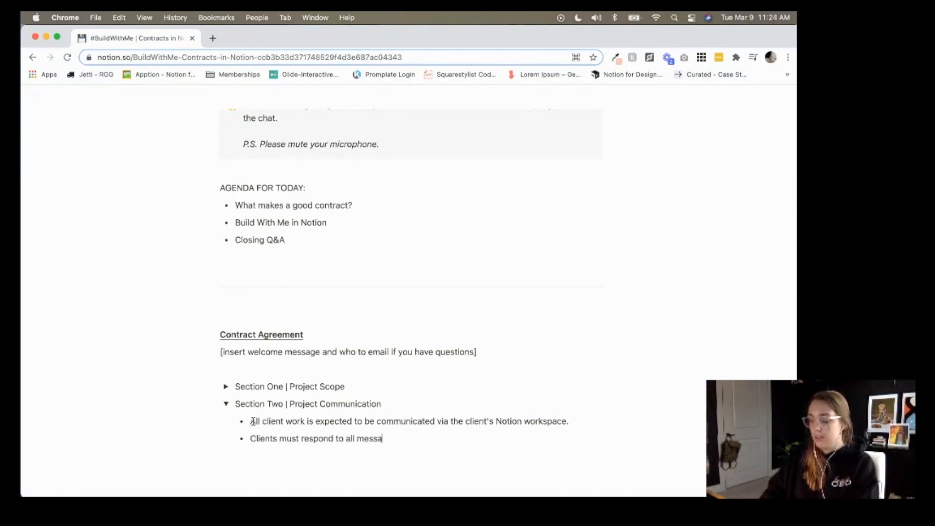
text(ges, comments)
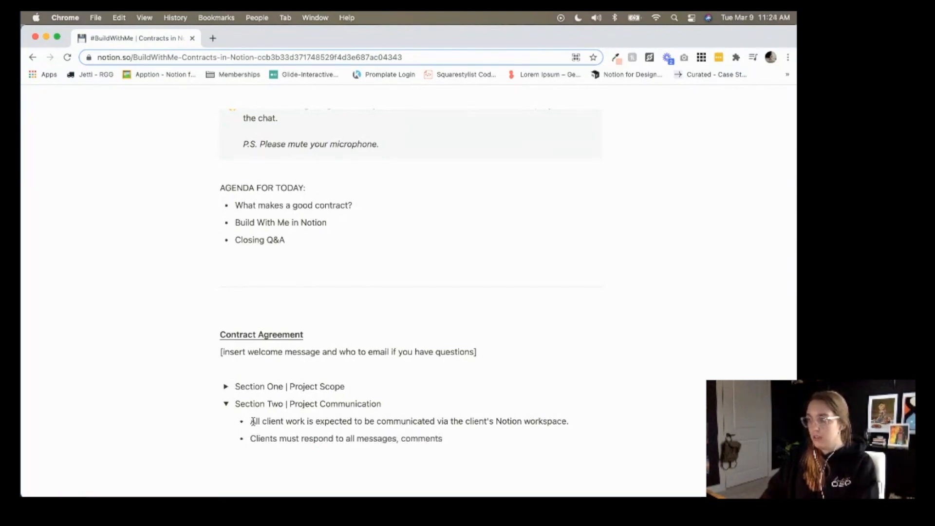
text( and note)
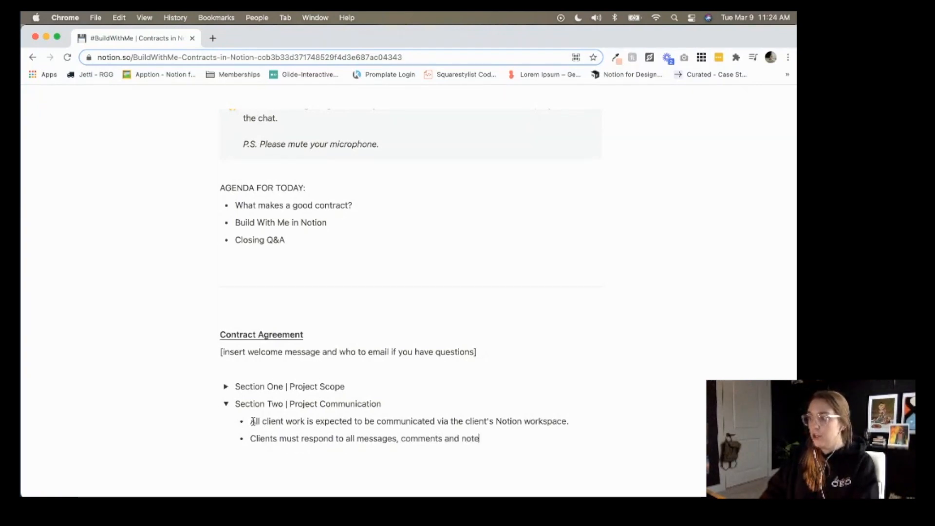
text(s within 72 husines)
key(BackSpace)
key(BackSpace)
key(BackSpace)
key(BackSpace)
key(BackSpace)
key(BackSpace)
text(hour)
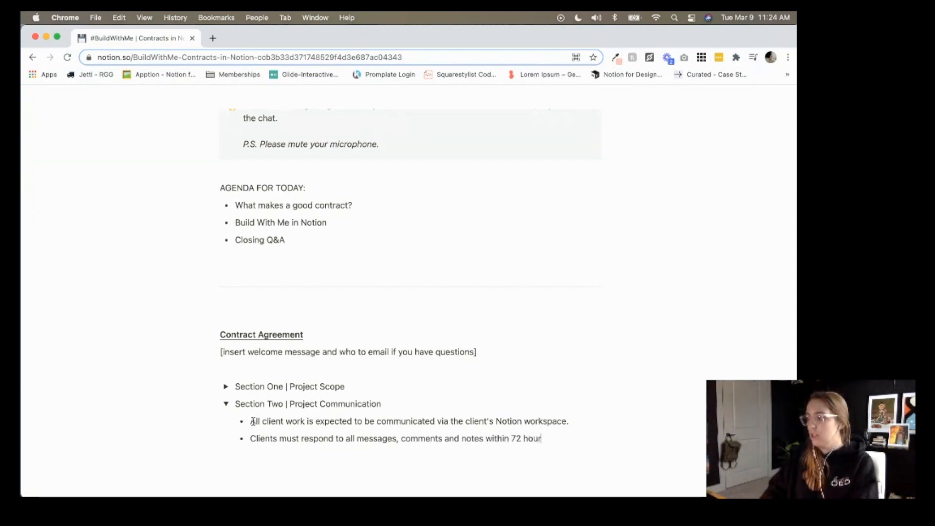
text(s of receiving in)
key(BackSpace)
key(BackSpace)
text(to)
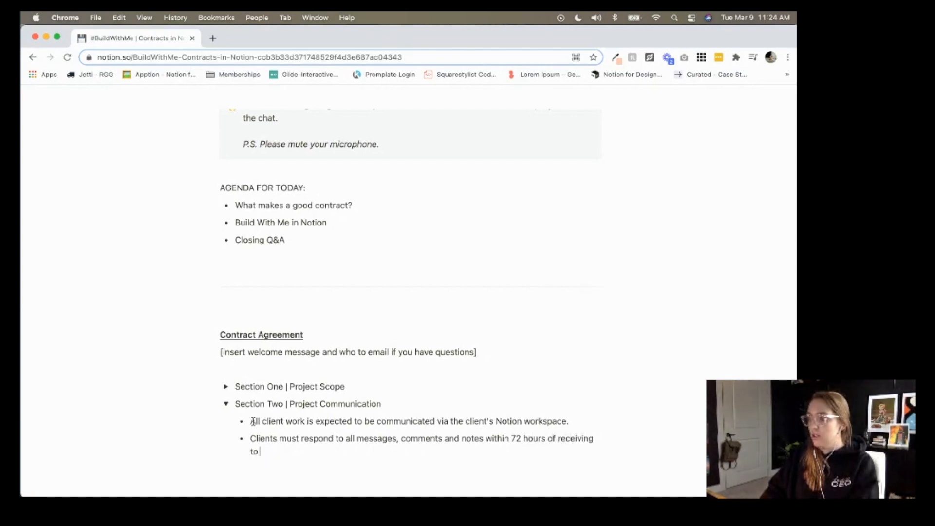
text( maintain the proj)
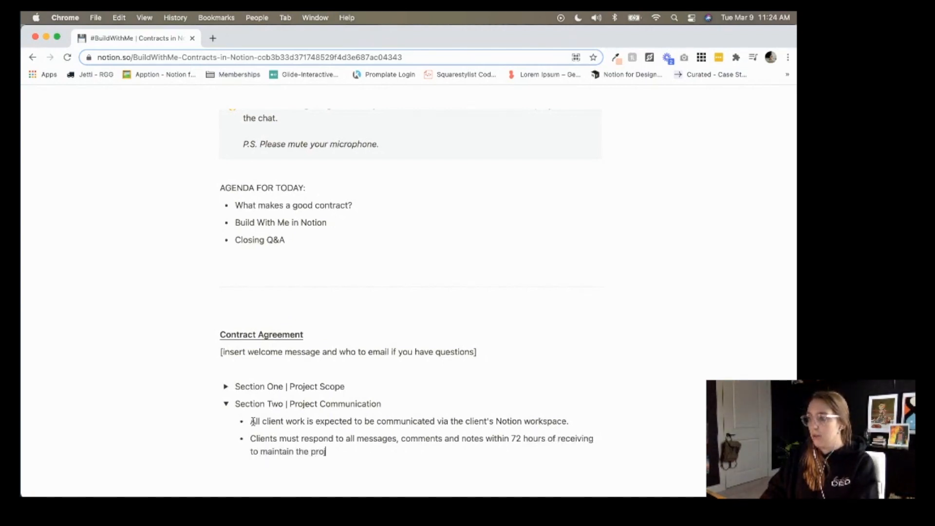
text(ect timelines.)
key(BackSpace)
key(BackSpace)
key(BackSpace)
text(.)
key(Return)
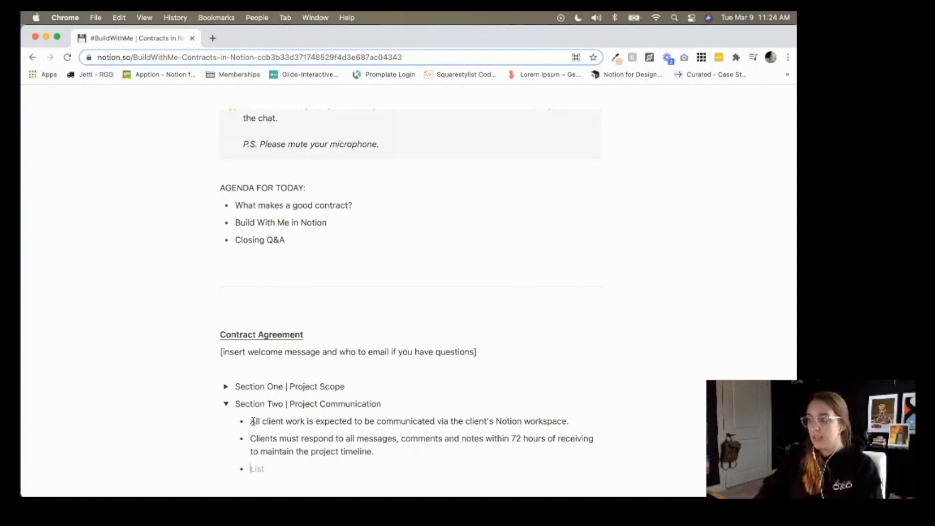
Write the bullet 'All project meetings will be hosted in the client's Meeting Room via Mixily'.
text(All project meeting s)
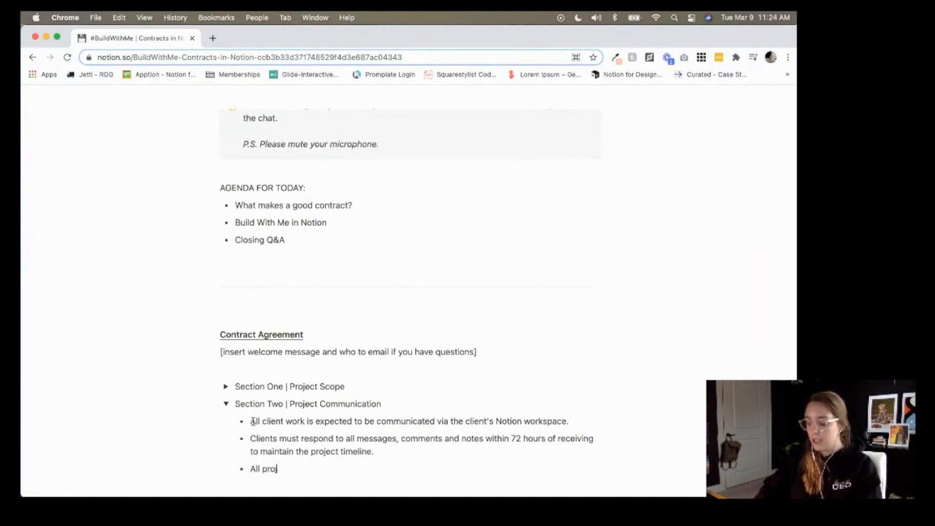
text( with )
text(be hosted int he Cl)
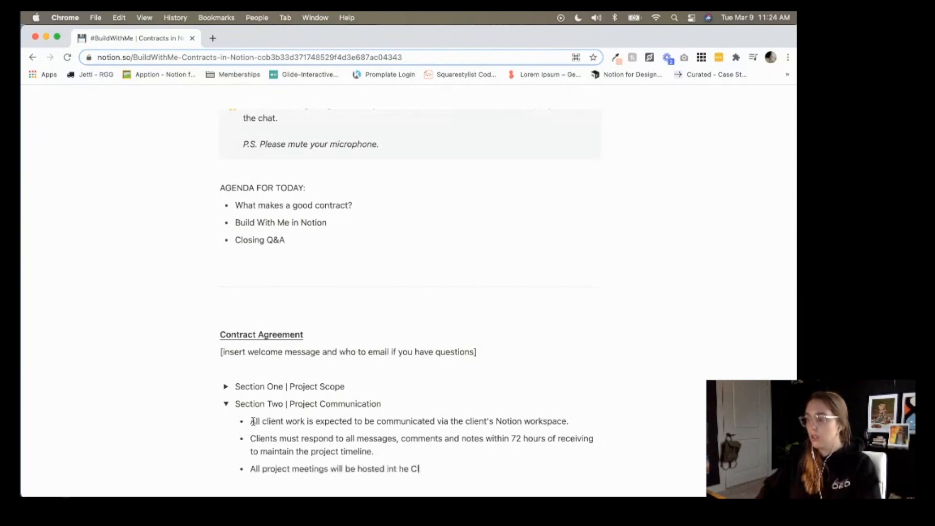
key(BackSpace)
key(BackSpace)
key(BackSpace)
key(BackSpace)
key(BackSpace)
text(he)
key(BackSpace)
key(BackSpace)
key(BackSpace)
key(BackSpace)
text(the client')
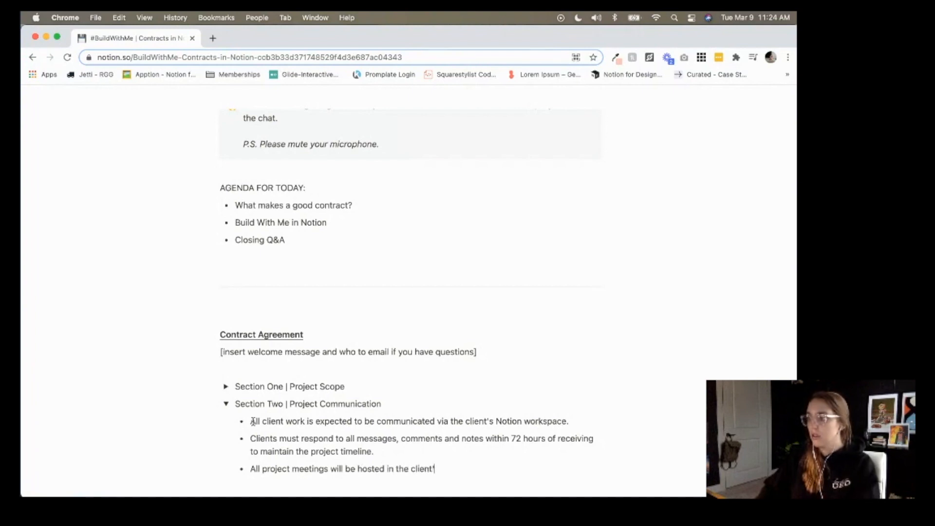
text(s meeting Room via Mixily)
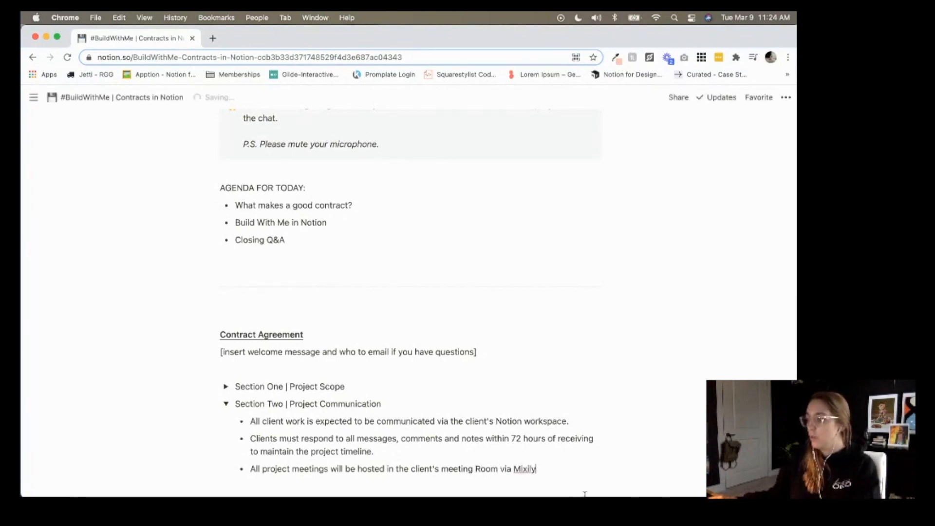
click(448, 471)
key(BackSpace)
text(M)
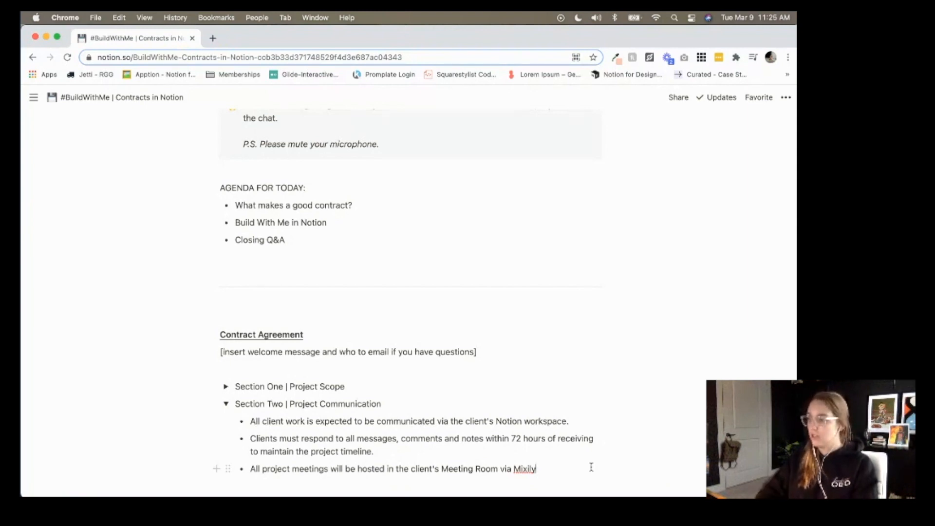
Append 'No phone calls will be accepted, additional meetings by appointment only.'.
text(. No pjhon)
key(BackSpace)
key(BackSpace)
key(BackSpace)
key(BackSpace)
key(BackSpace)
text(phone ca)
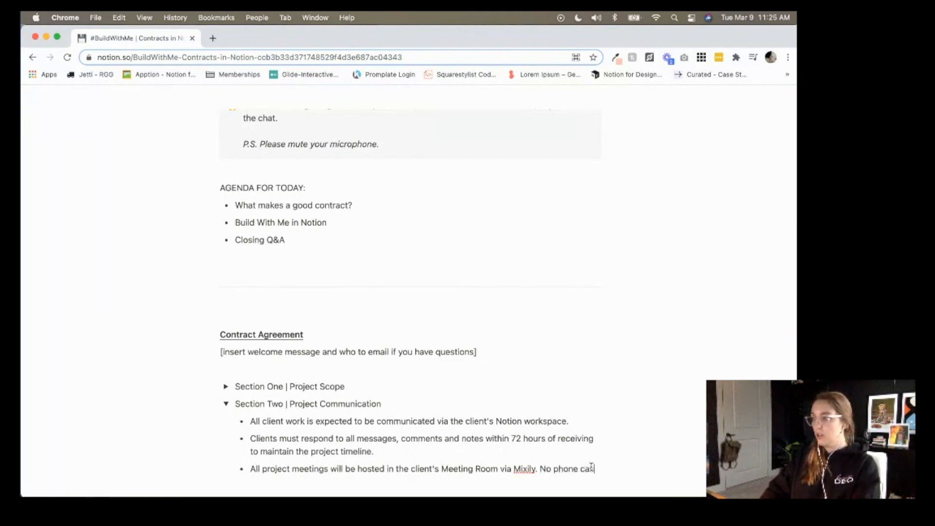
text(lls will be accepted, meetings)
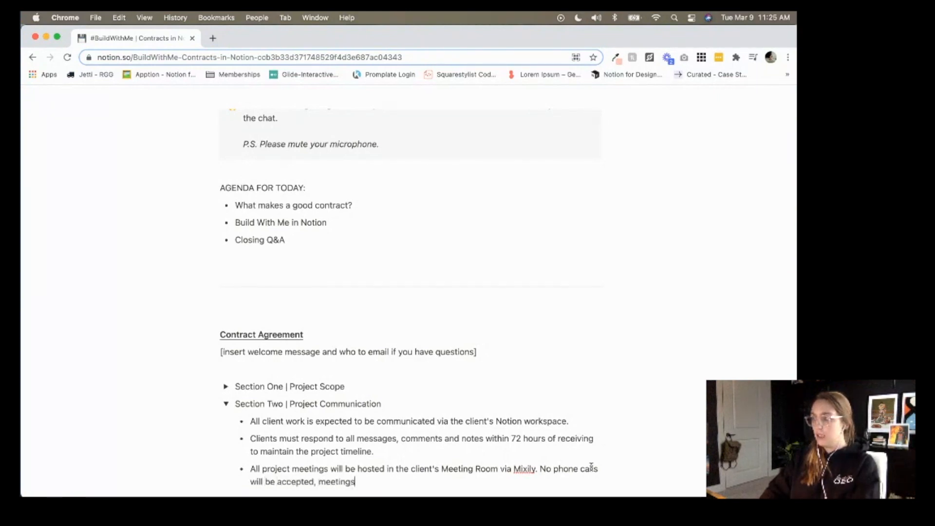
key(BackSpace)
key(BackSpace)
key(BackSpace)
key(BackSpace)
key(BackSpace)
key(BackSpace)
key(BackSpace)
key(BackSpace)
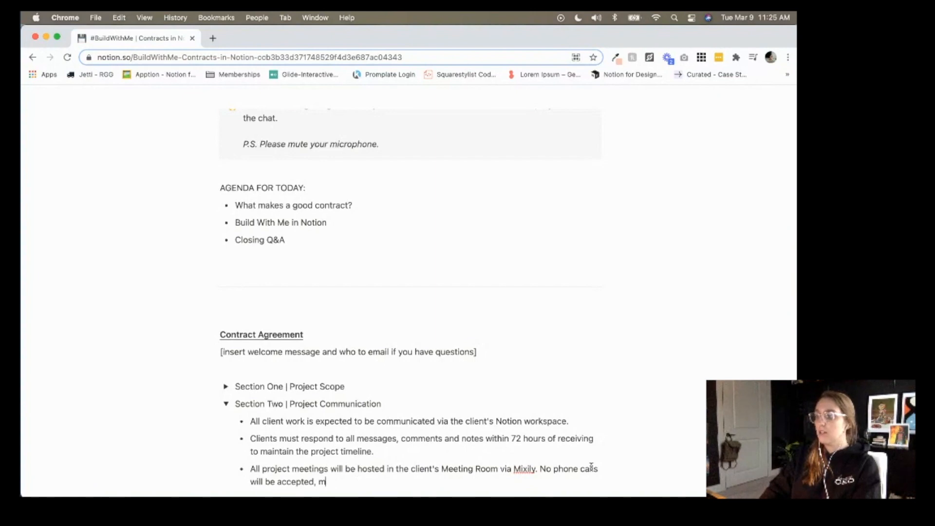
text(additional)
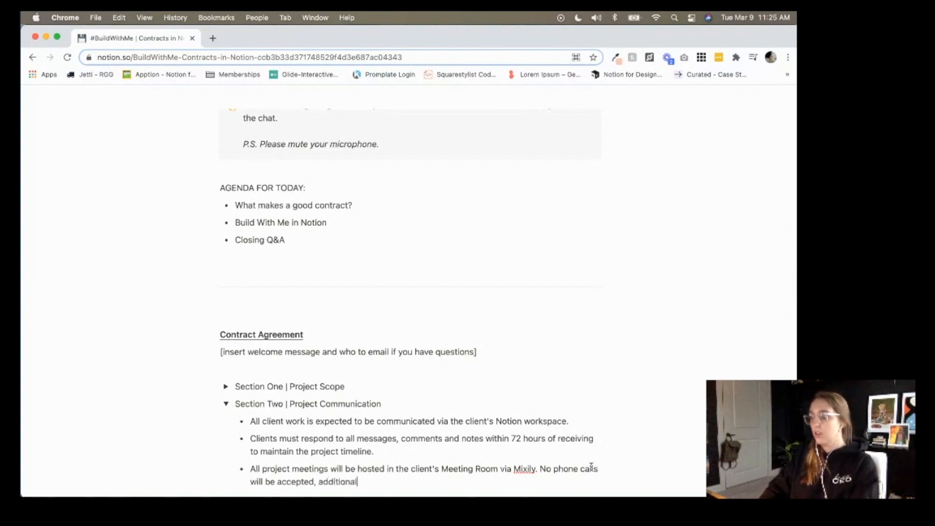
text( meetings )
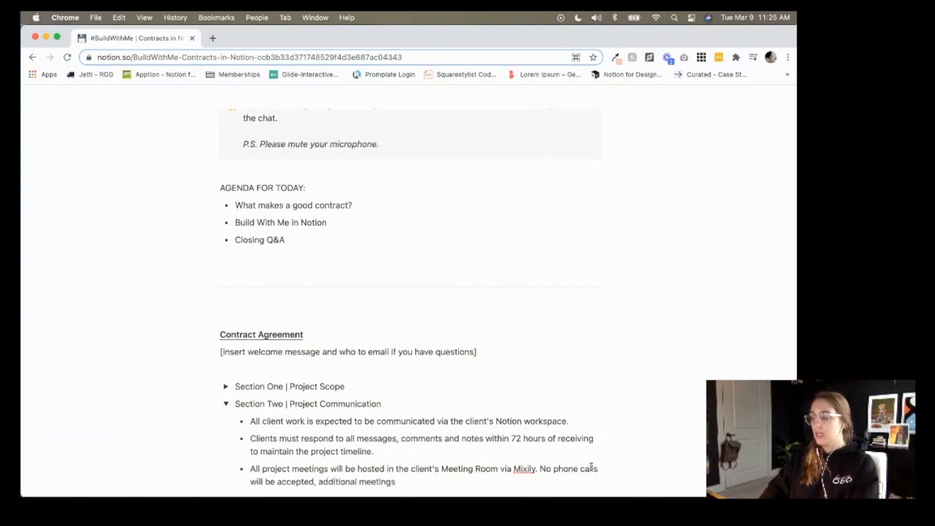
text(by appo)
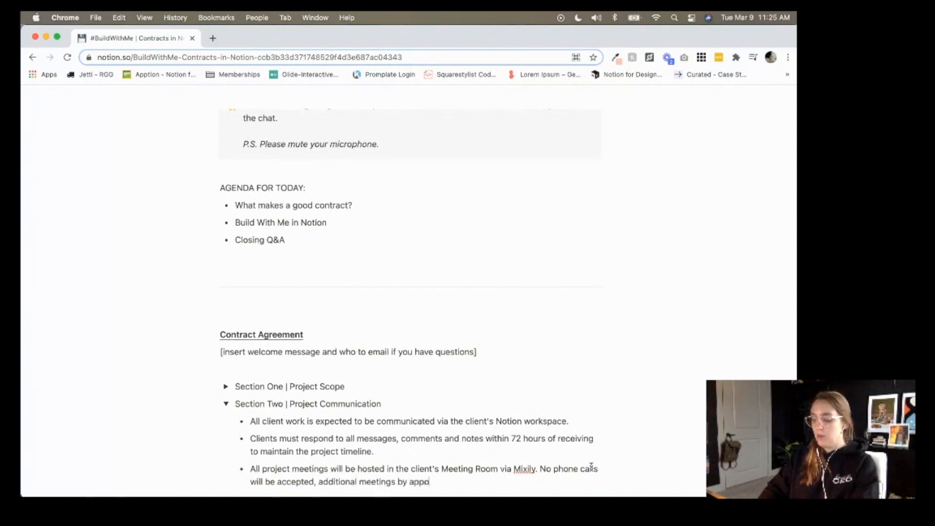
text(intment only.)
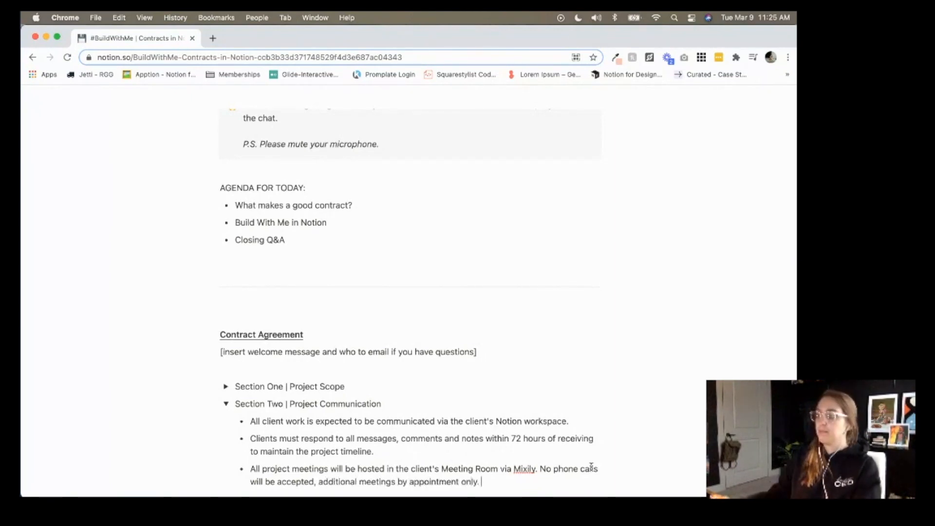
Collapse Section Two and insert an inline table with /table on the line below it.
click(226, 404)
click(320, 435)
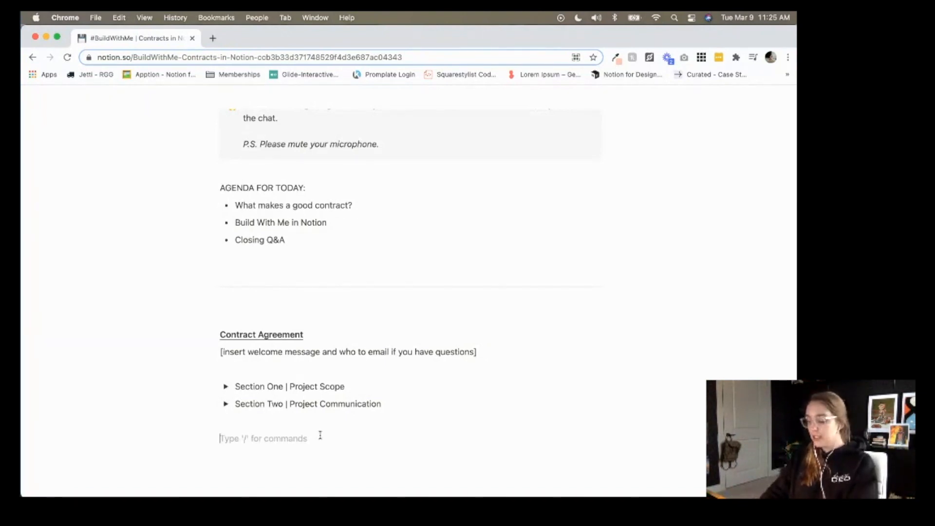
text(/table)
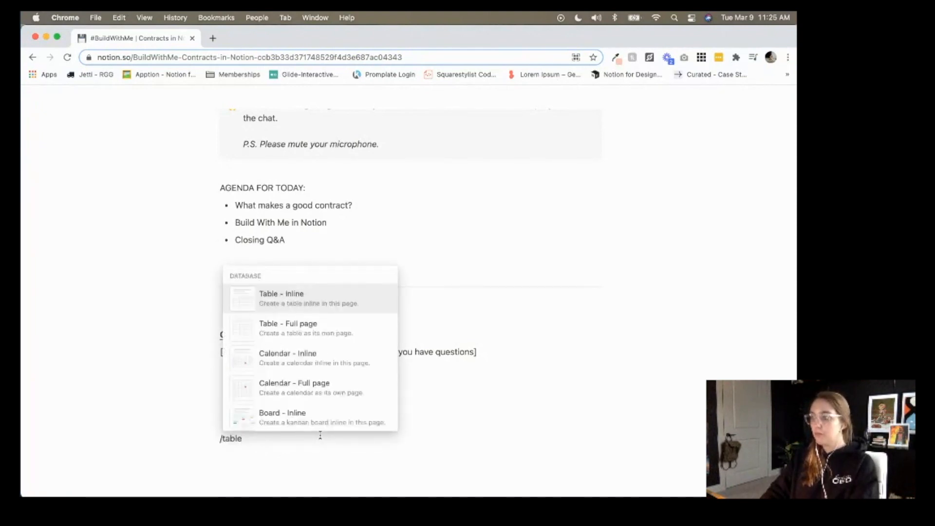
key(Return)
scroll(320, 435, down, 3)
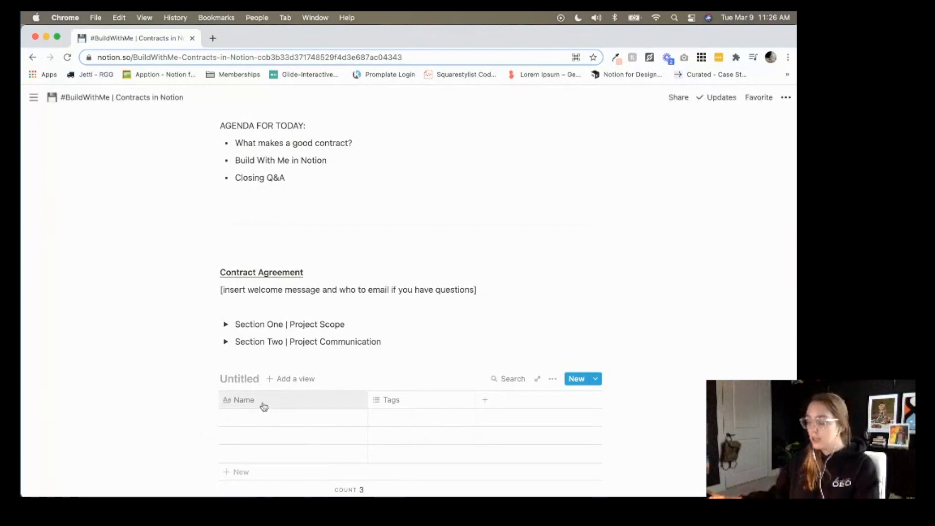
Name the inline table '#BuildWithMe Contracts'.
text(#)
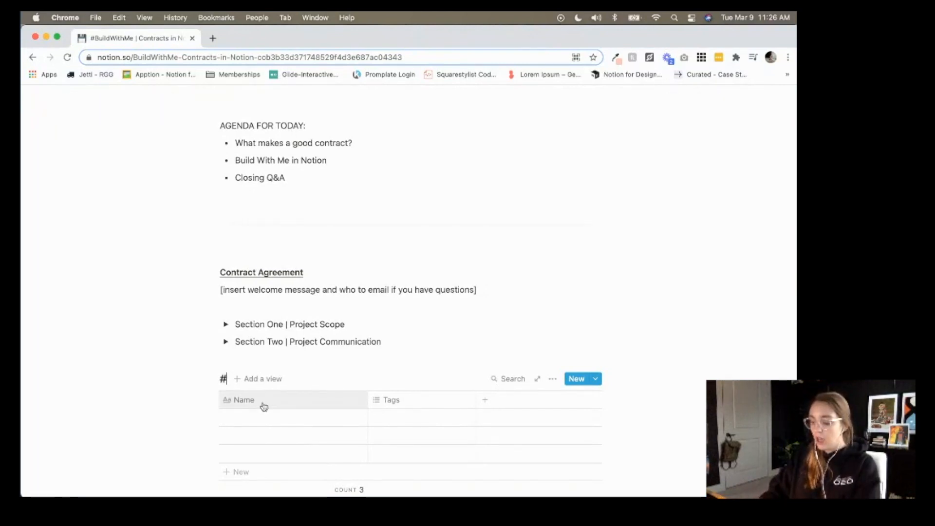
text(BuildWithM)
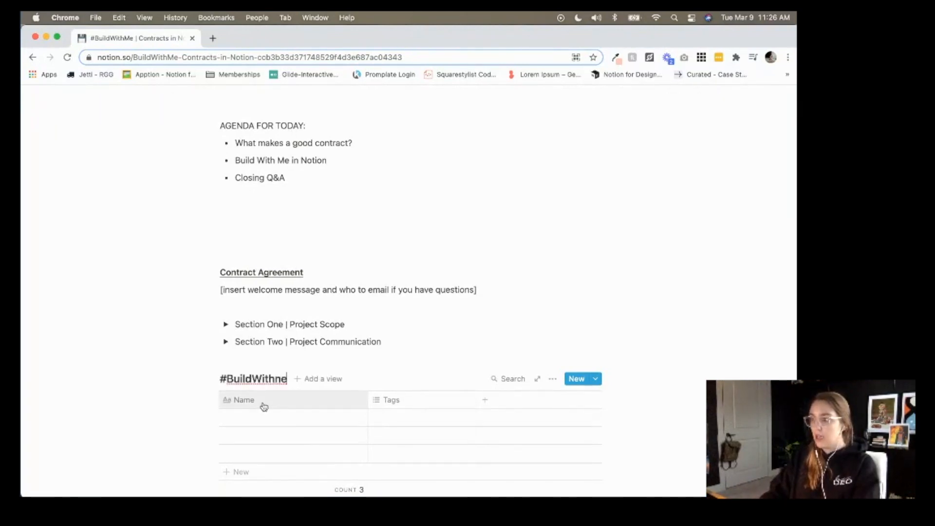
text(e Contracts)
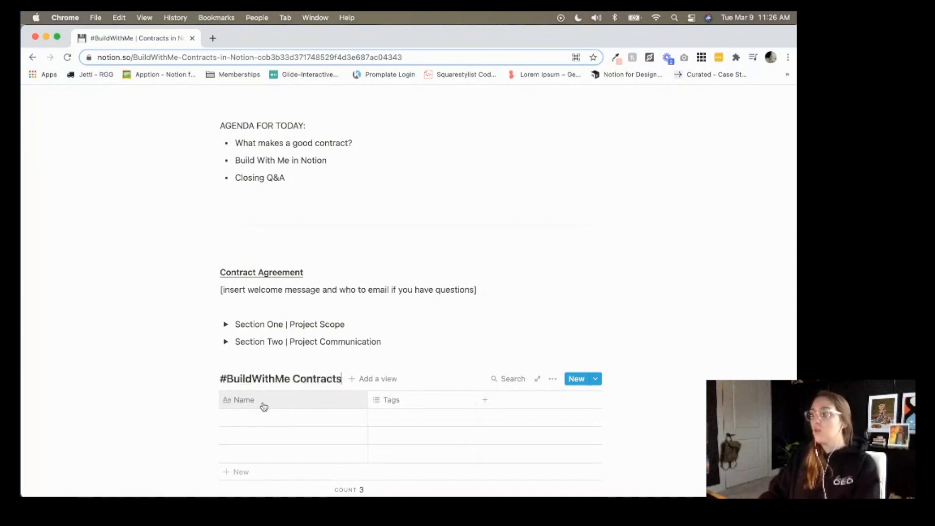
click(774, 239)
scroll(721, 298, down, 3)
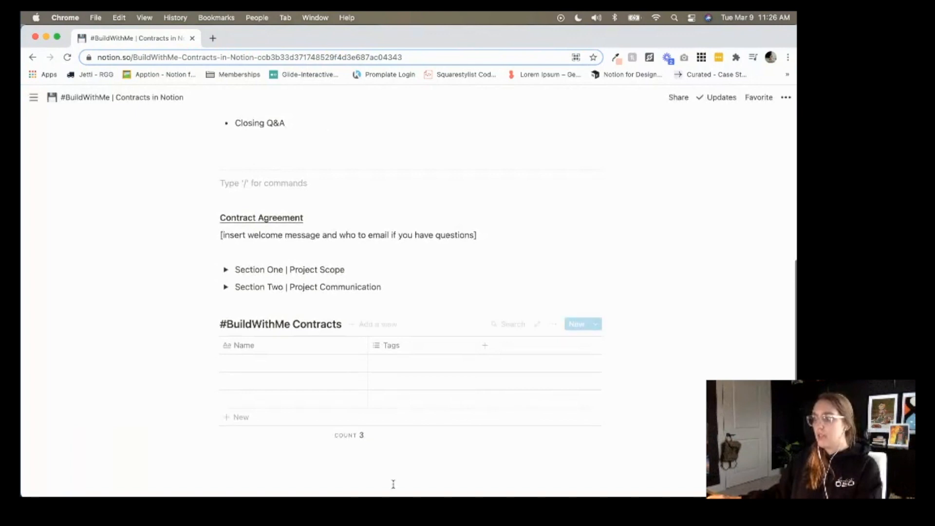
click(279, 460)
text(/)
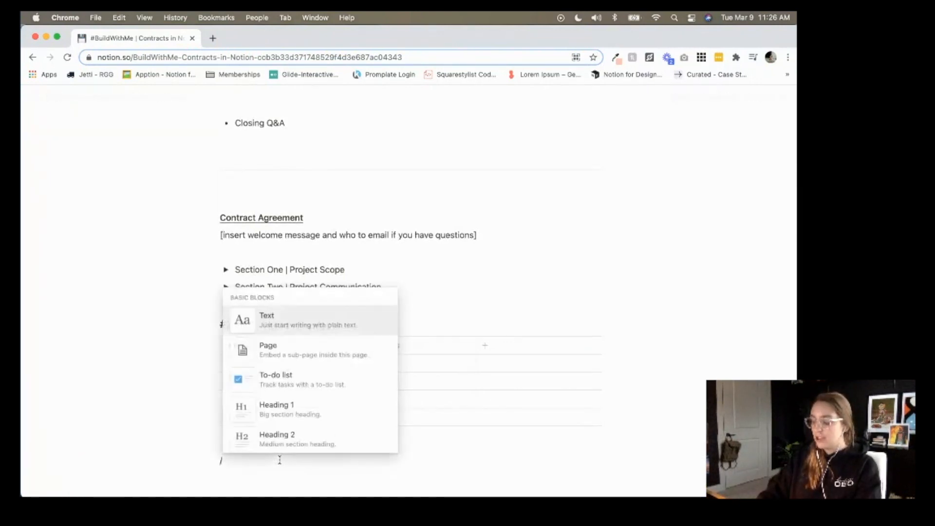
text(linked)
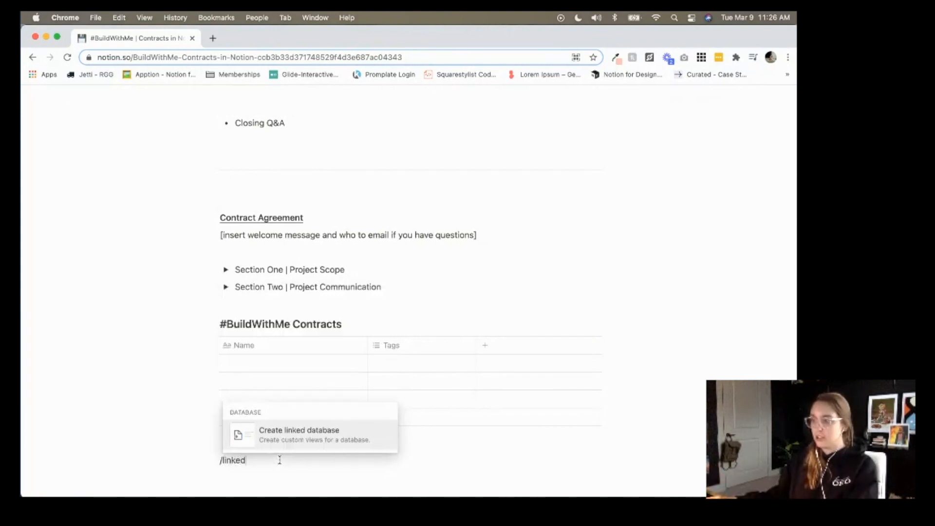
key(Escape)
key(super+a)
key(BackSpace)
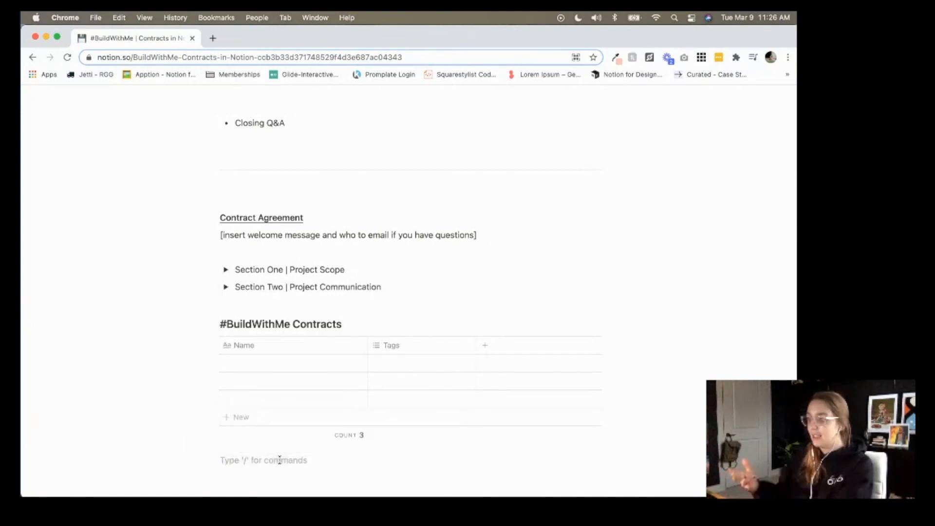
Delete the Tags column from the contracts table.
click(409, 344)
click(395, 324)
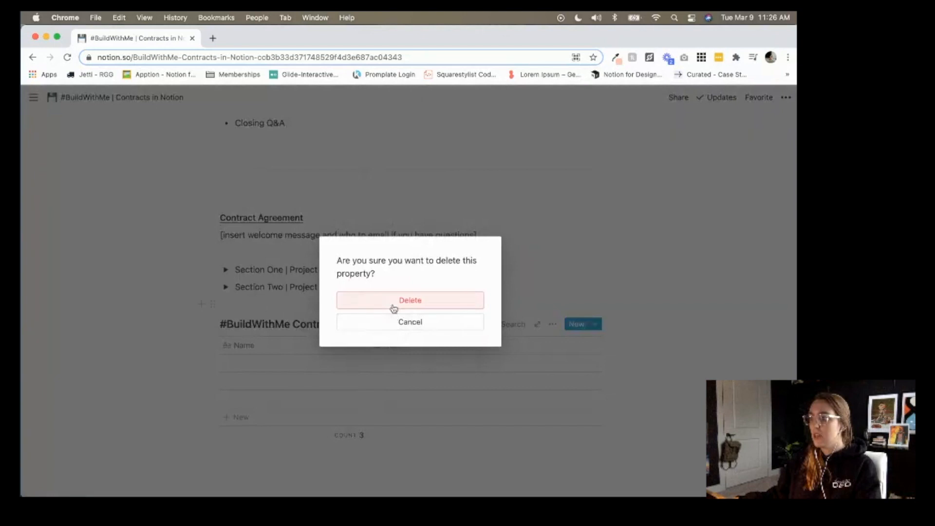
click(393, 308)
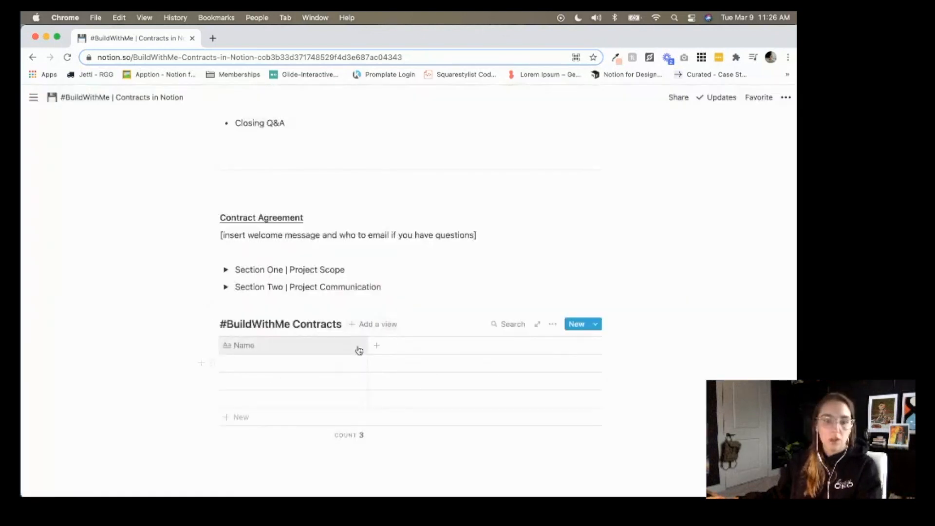
Narrow the Name column and rename it to 'Business Name'.
drag(363, 350, 283, 348)
click(283, 347)
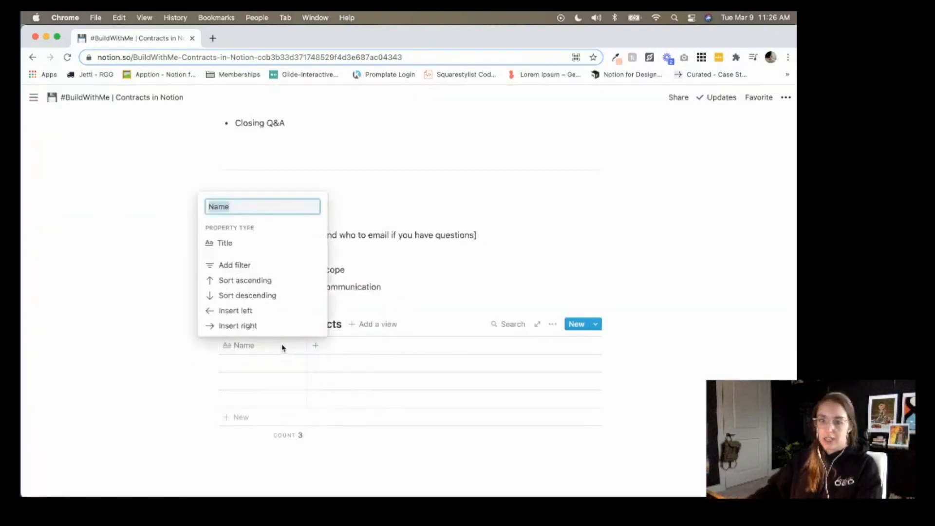
text(BUsines)
key(BackSpace)
key(BackSpace)
key(BackSpace)
key(BackSpace)
text(siness Name)
Add 'Agreement' and 'Today's Date' columns to the contracts table.
click(179, 382)
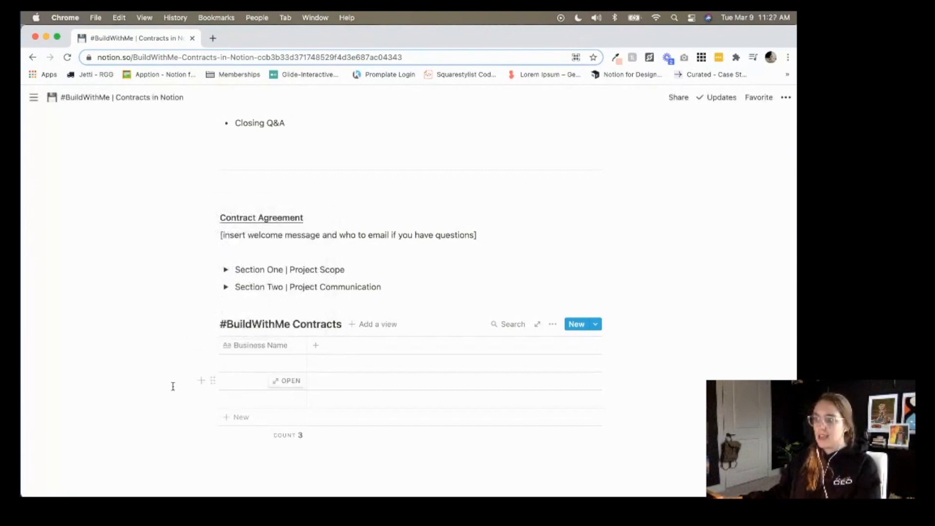
click(316, 351)
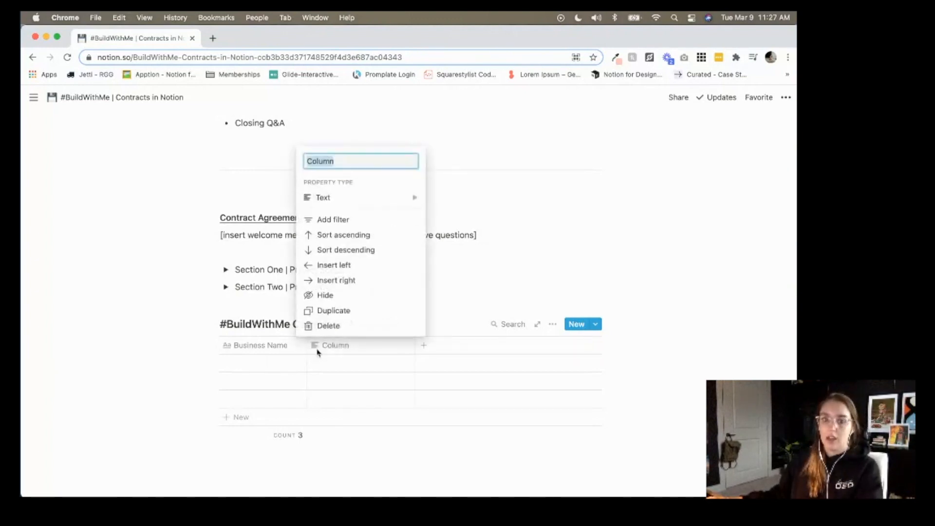
text(Agreement)
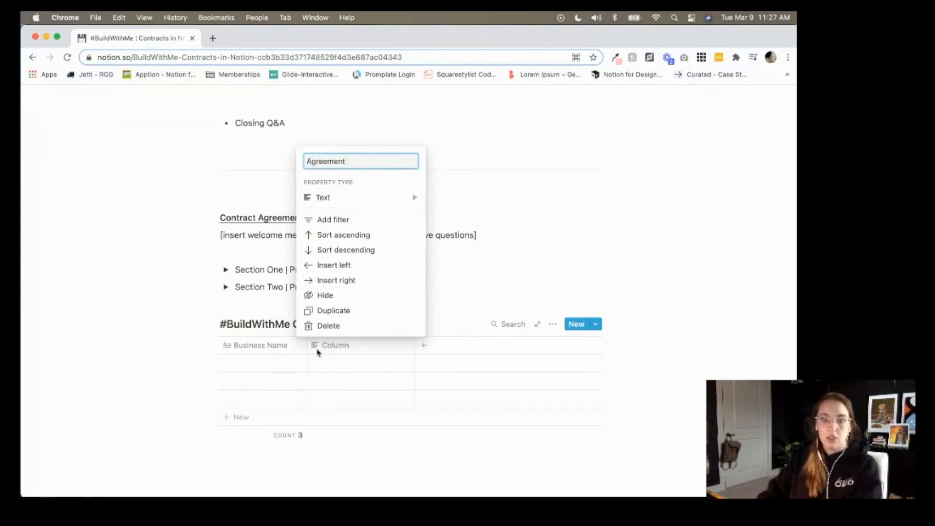
key(Return)
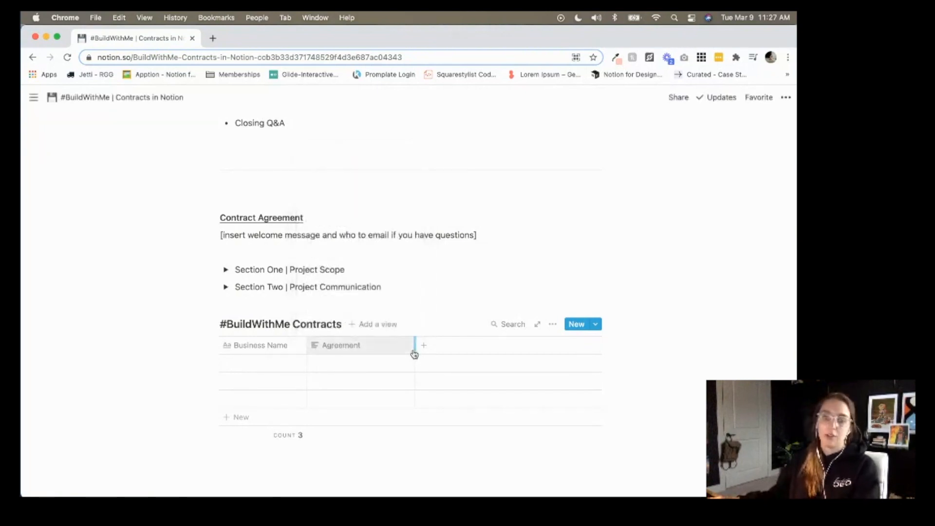
click(420, 347)
text(Today's)
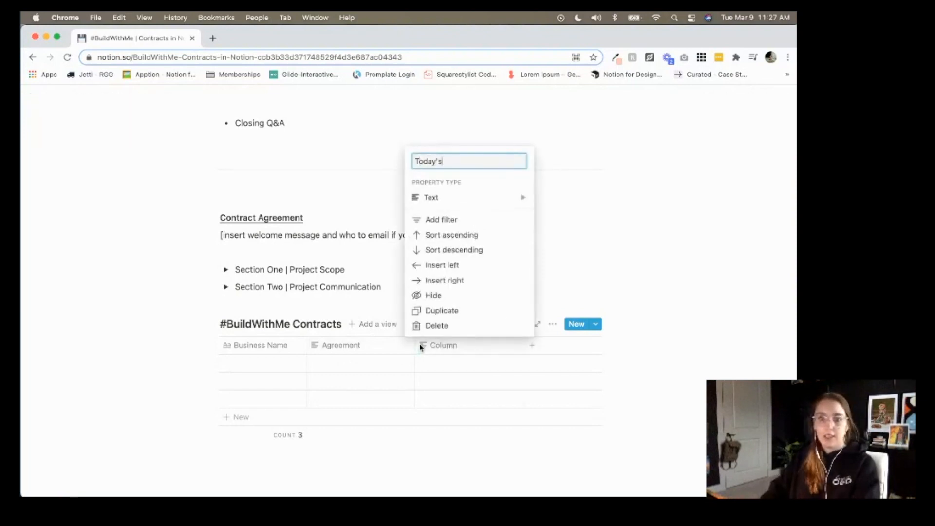
text( Date)
key(Return)
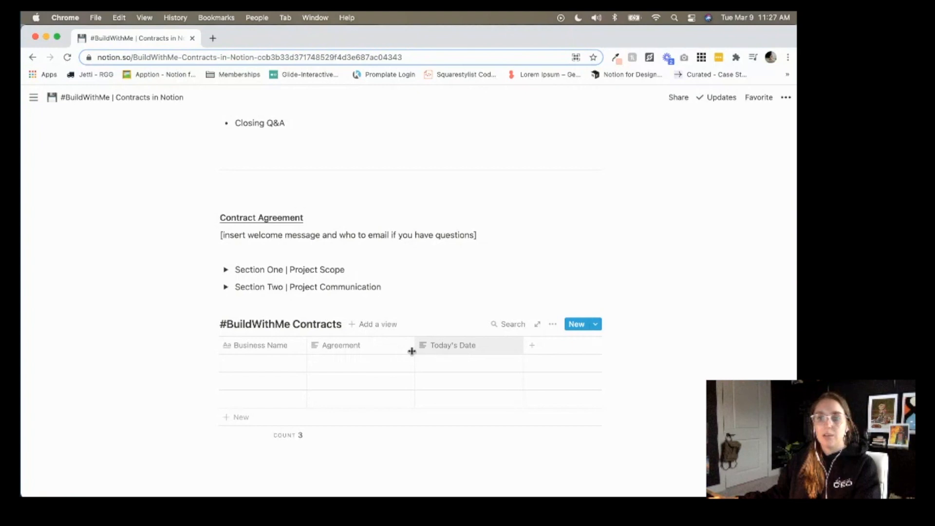
click(442, 349)
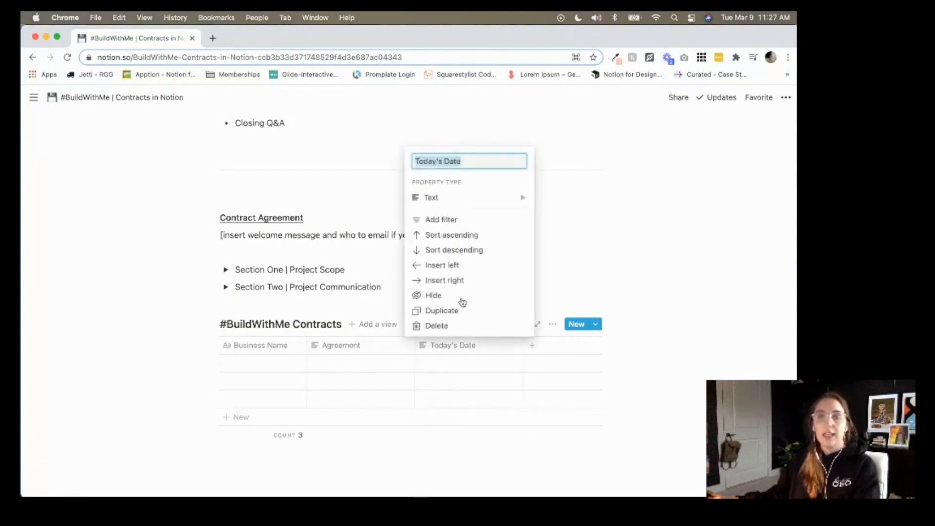
mouse_move(473, 202)
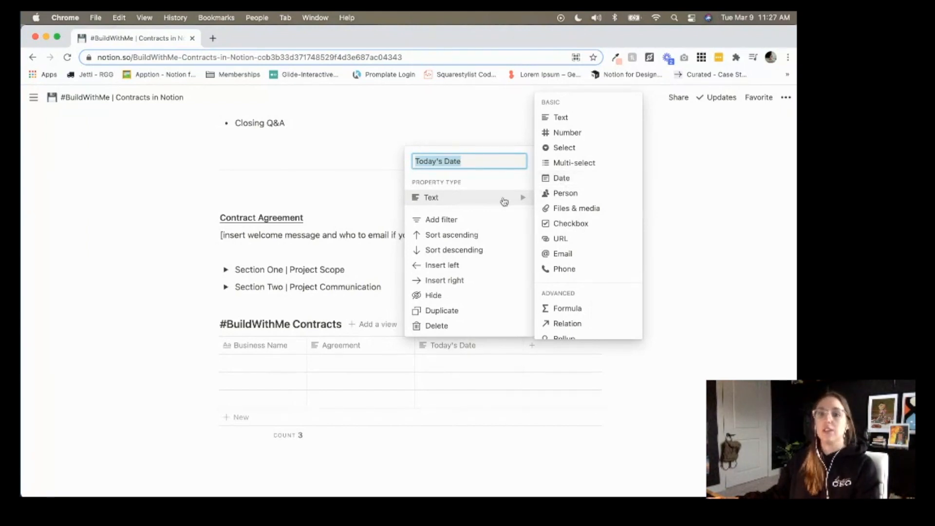
click(688, 274)
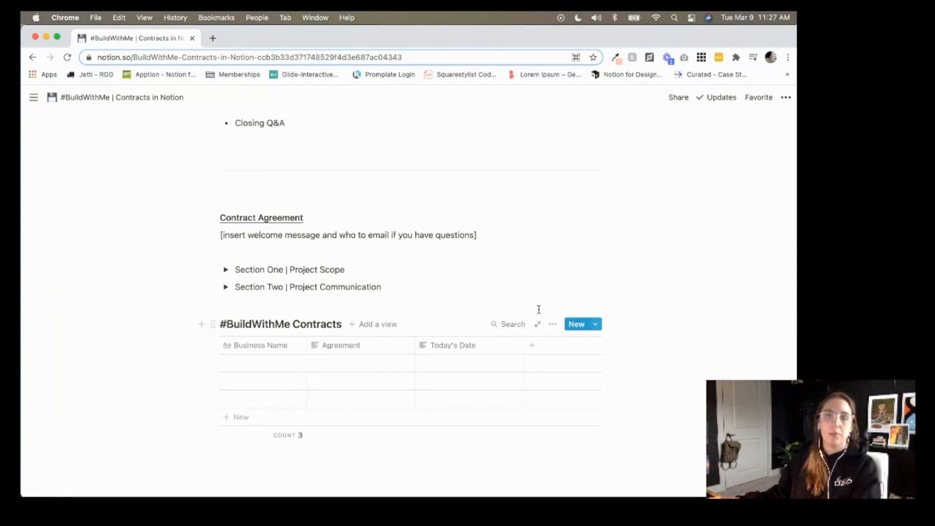
Add blank lines above the contracts table and open a new browser tab.
click(478, 301)
key(Return)
key(Return)
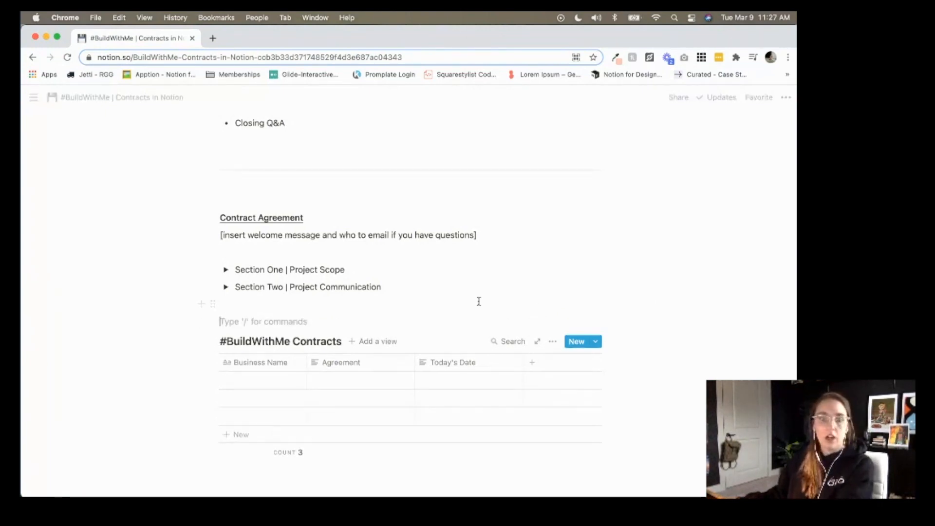
click(629, 312)
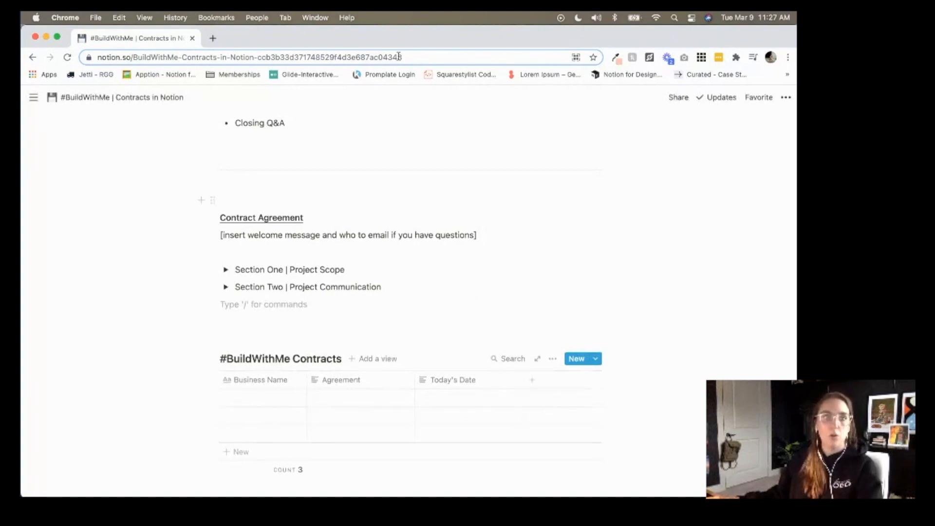
click(213, 38)
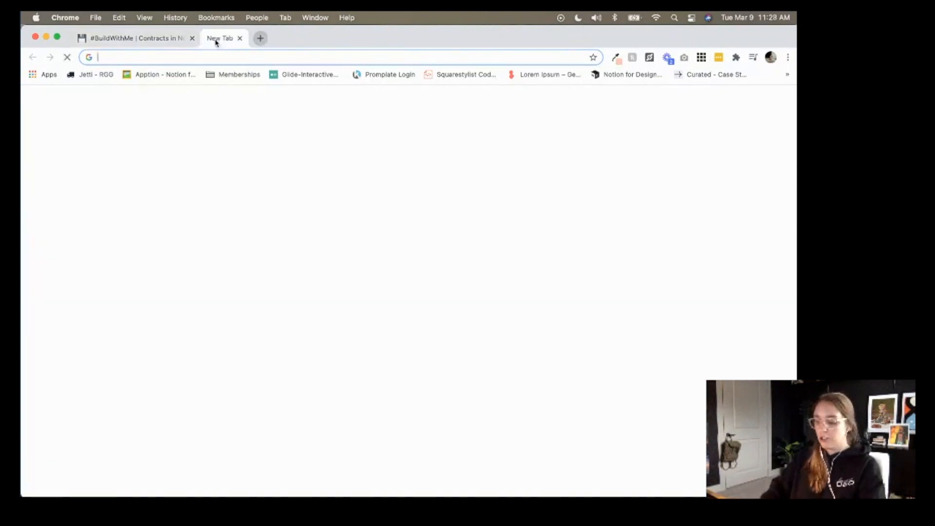
Go to chilipepper.io and start the Sign Up process.
text(chi)
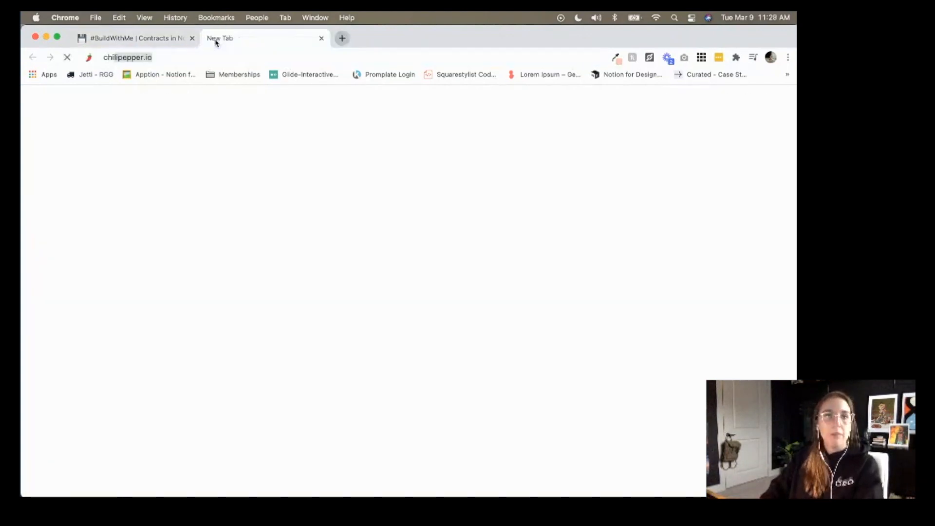
key(Return)
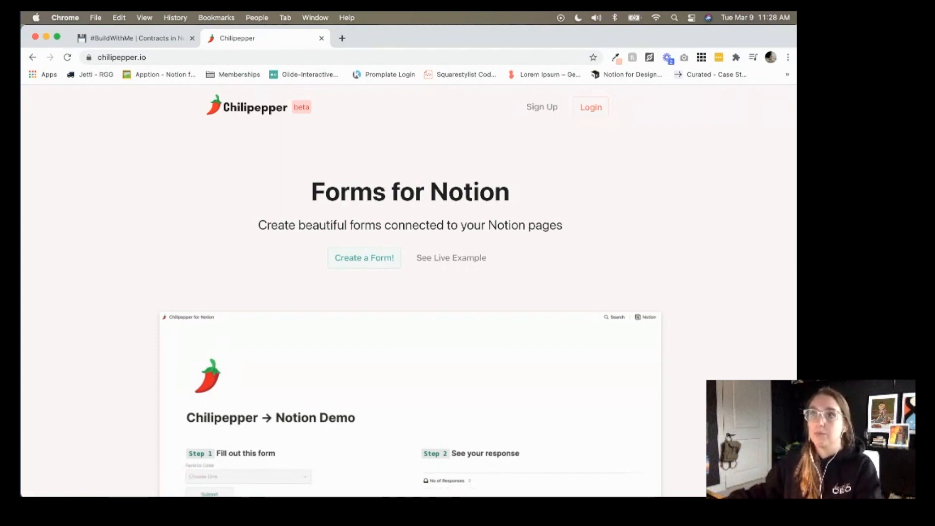
click(556, 109)
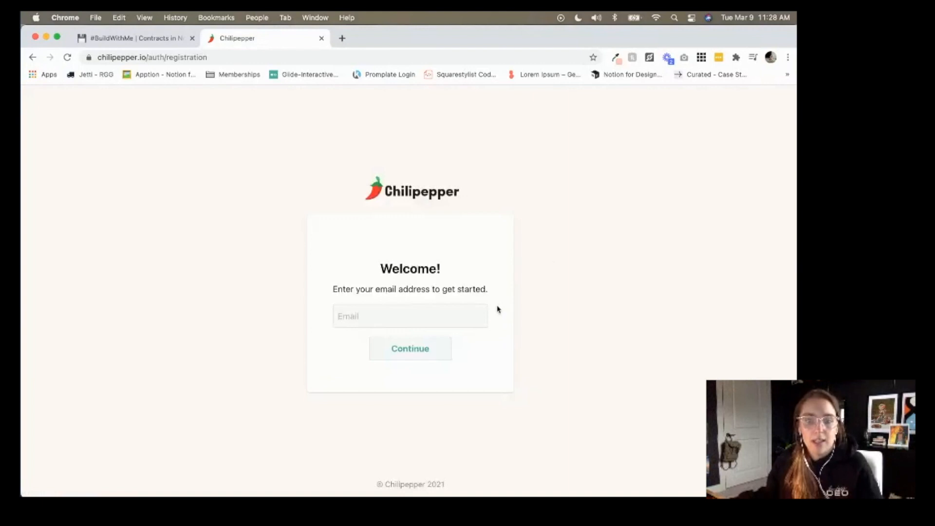
Enter the community e-mail address in the sign-up form and submit it.
click(476, 306)
click(461, 344)
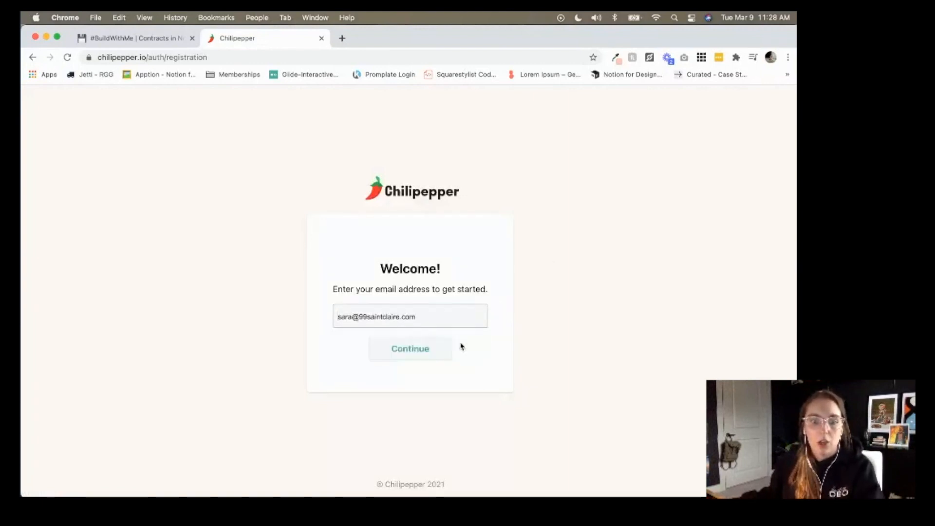
click(437, 321)
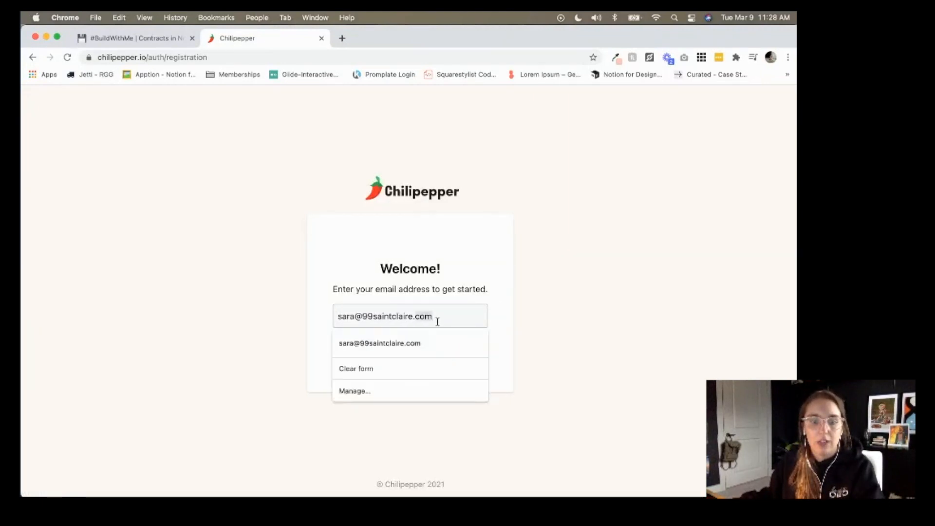
drag(355, 317, 336, 317)
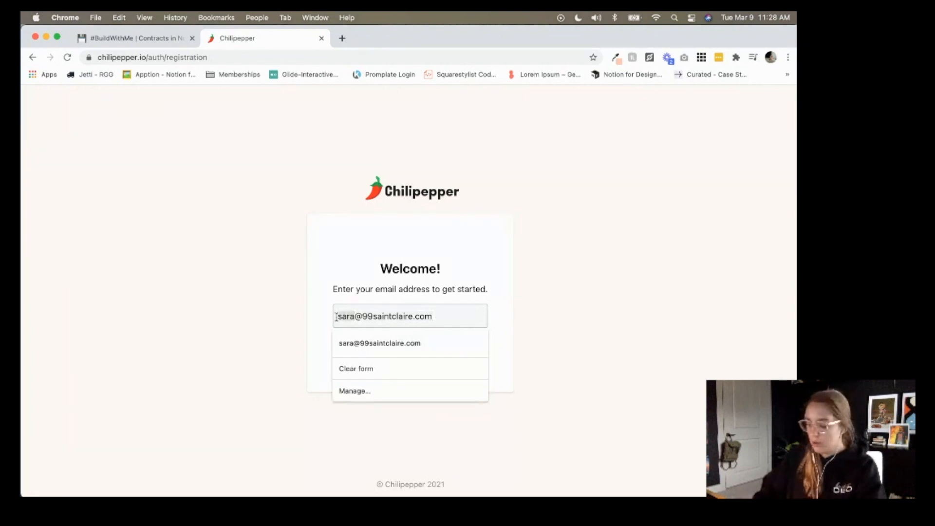
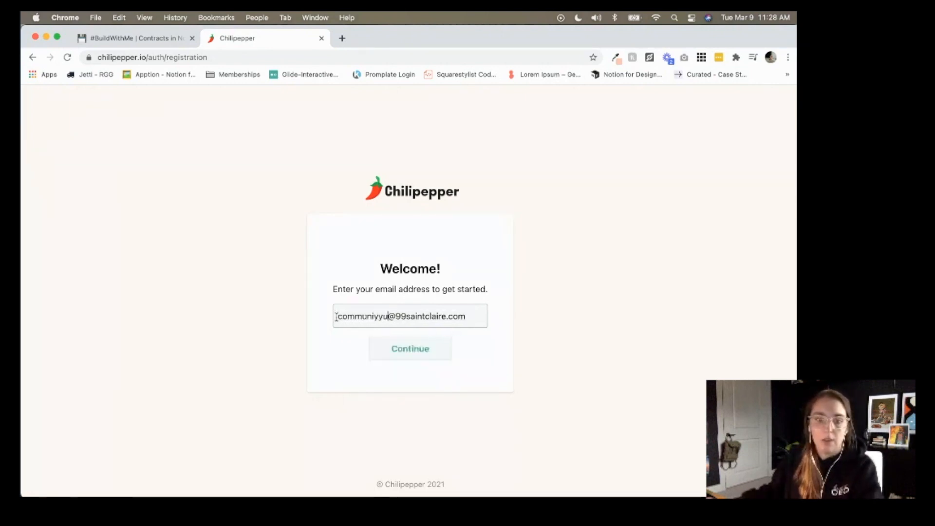
key(BackSpace)
key(BackSpace)
key(BackSpace)
click(410, 351)
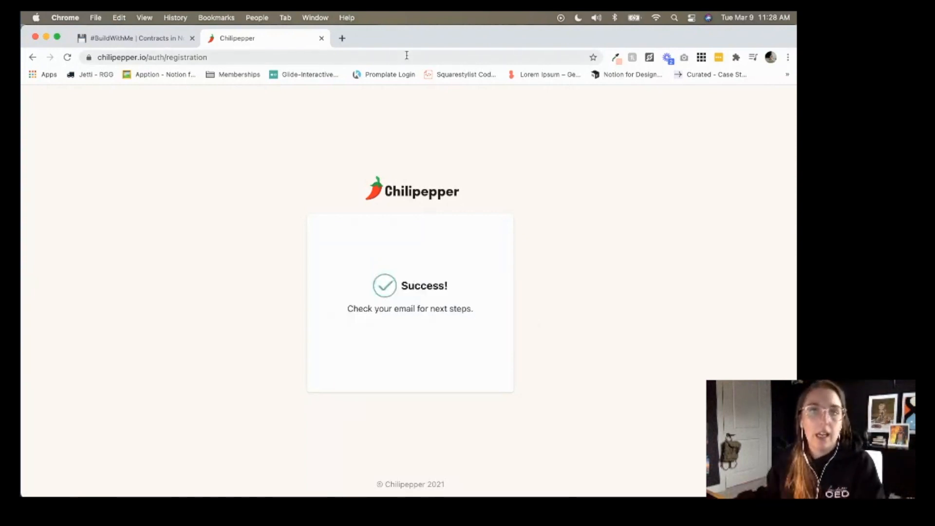
key(super+Tab)
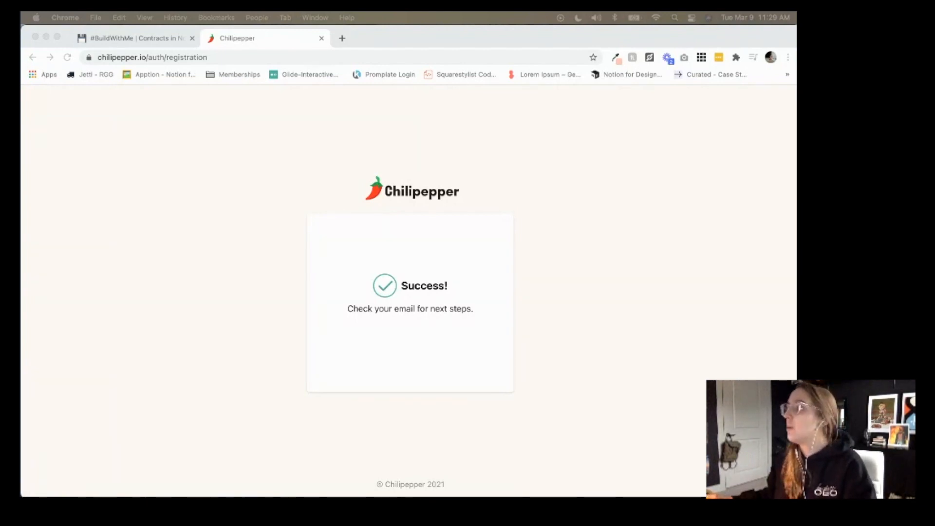
Drag the signed-in Chilipepper My Forms tab back into the main Chrome window.
drag(656, 189, 533, 39)
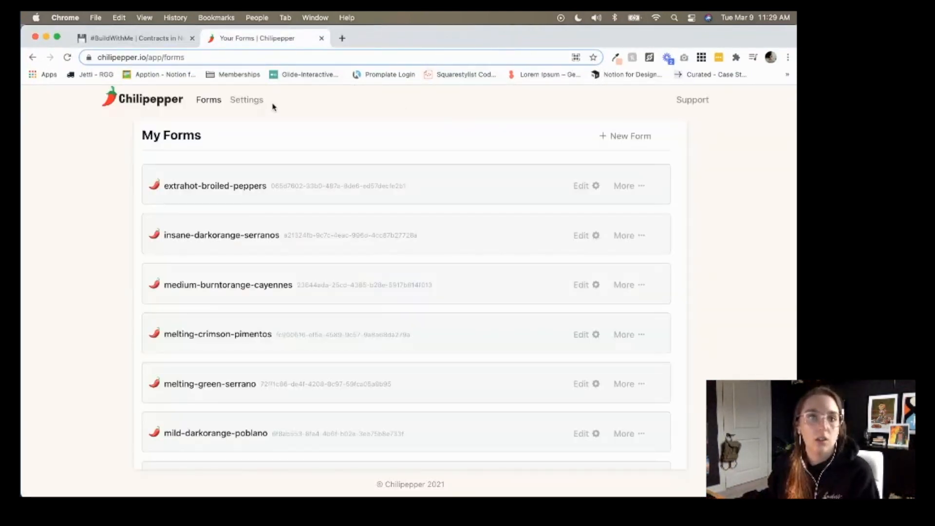
From My Account settings, bring up an empty Notion Token dialog for adding another Notion account.
click(255, 101)
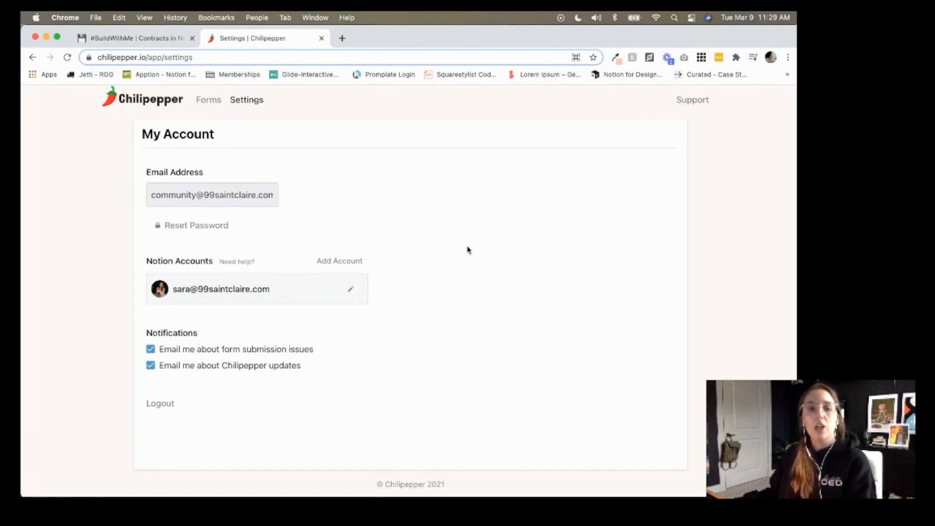
click(364, 292)
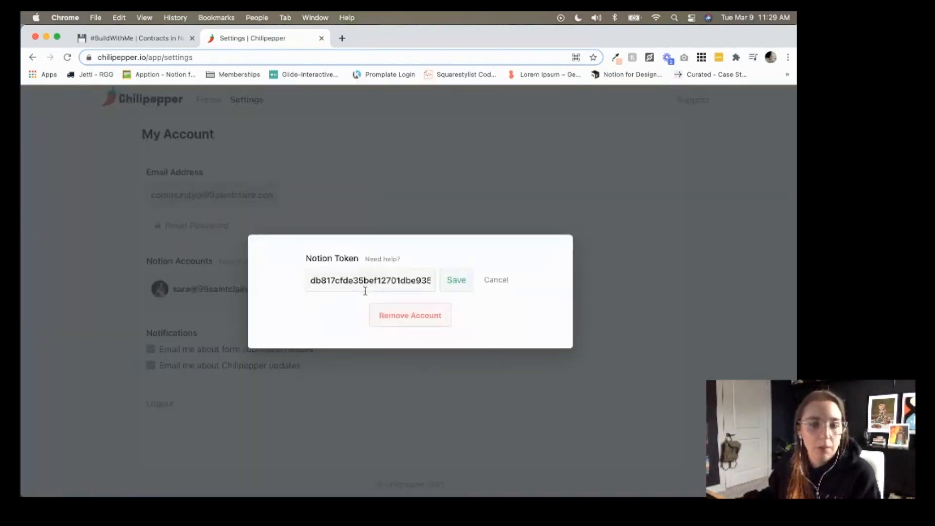
click(496, 281)
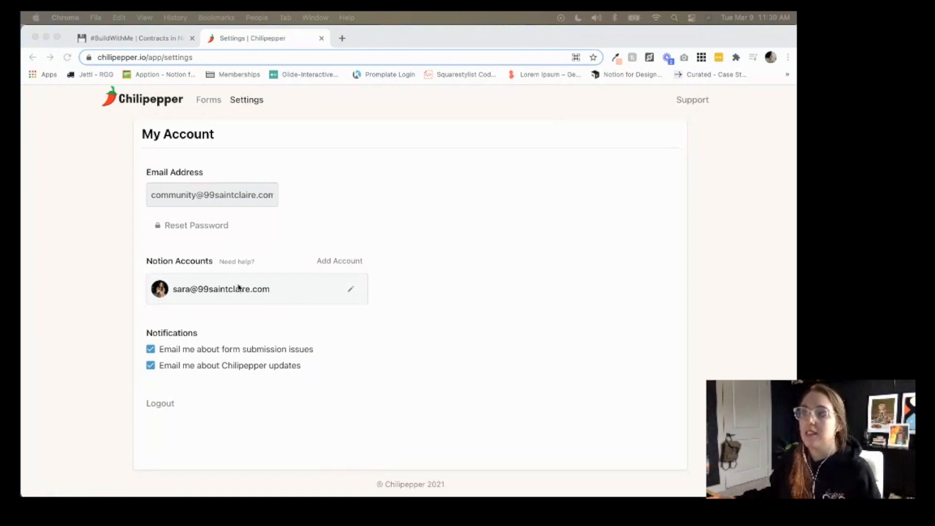
click(355, 264)
click(353, 265)
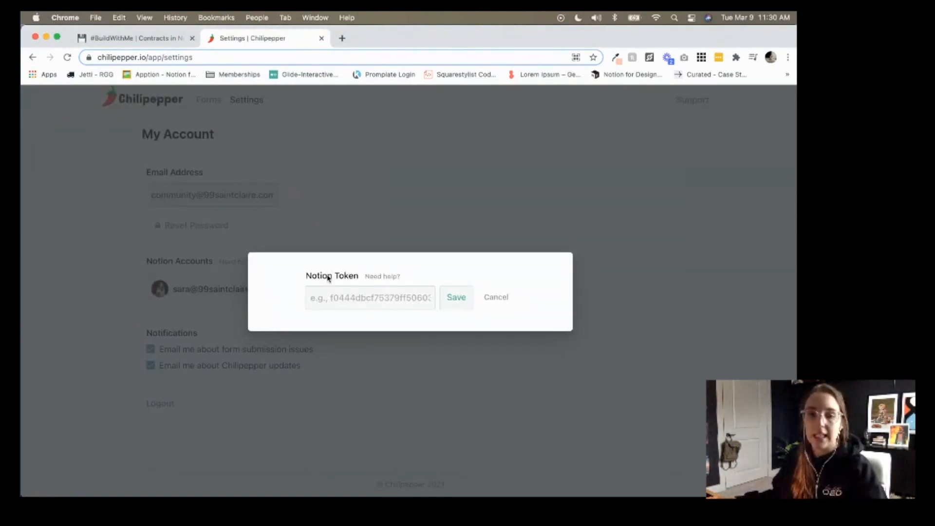
Open the Find Your Notion Token help and launch DevTools on the Notion contract page.
click(384, 276)
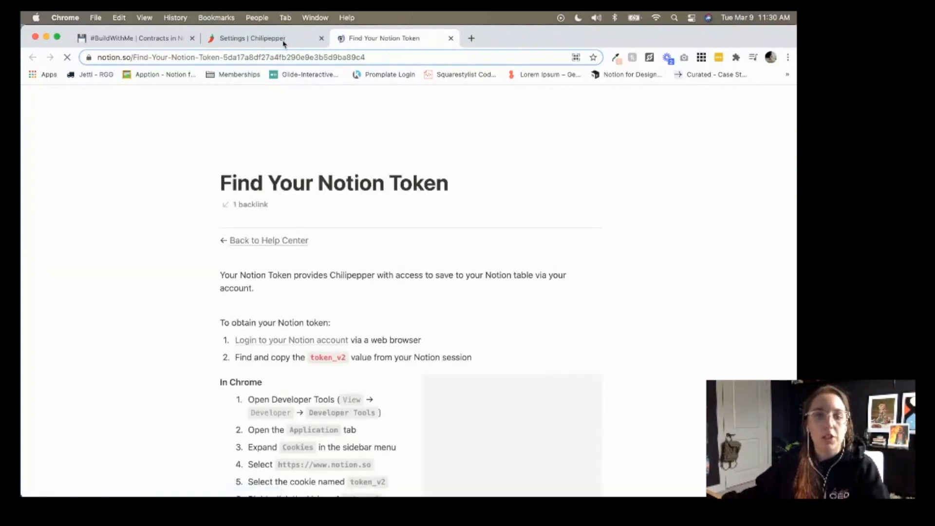
scroll(388, 243, down, 3)
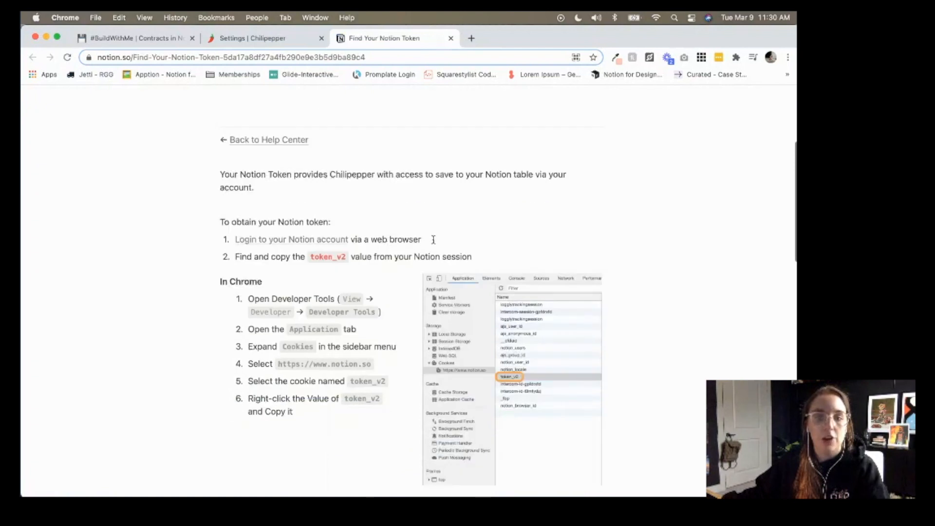
click(278, 40)
click(161, 39)
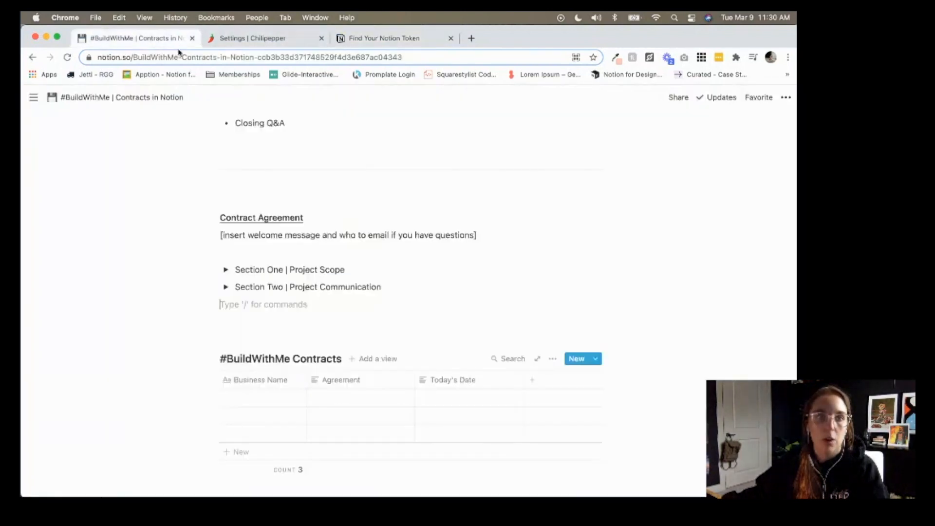
click(376, 39)
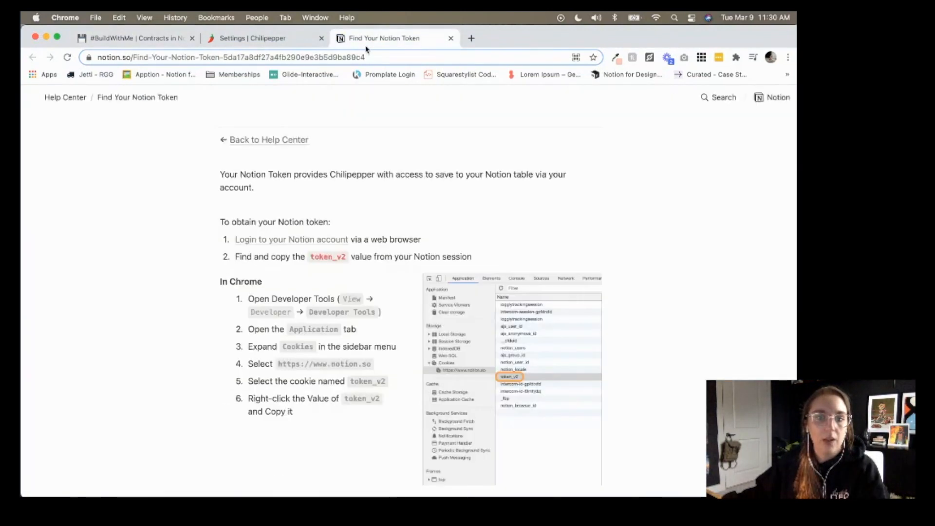
click(156, 39)
click(144, 18)
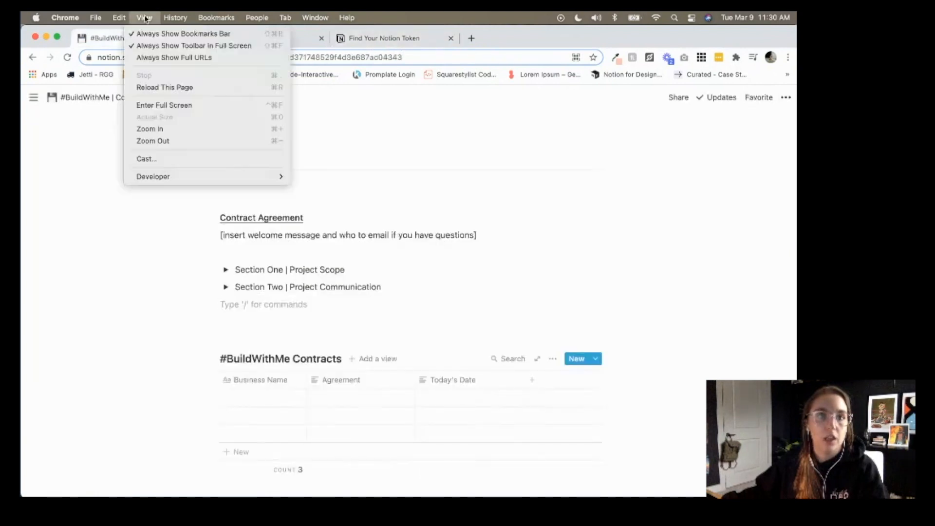
mouse_move(198, 175)
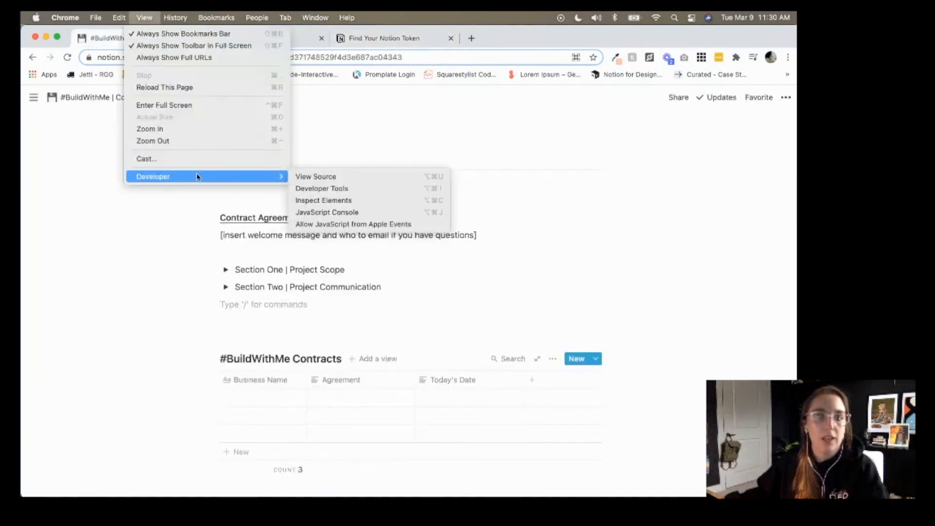
click(302, 187)
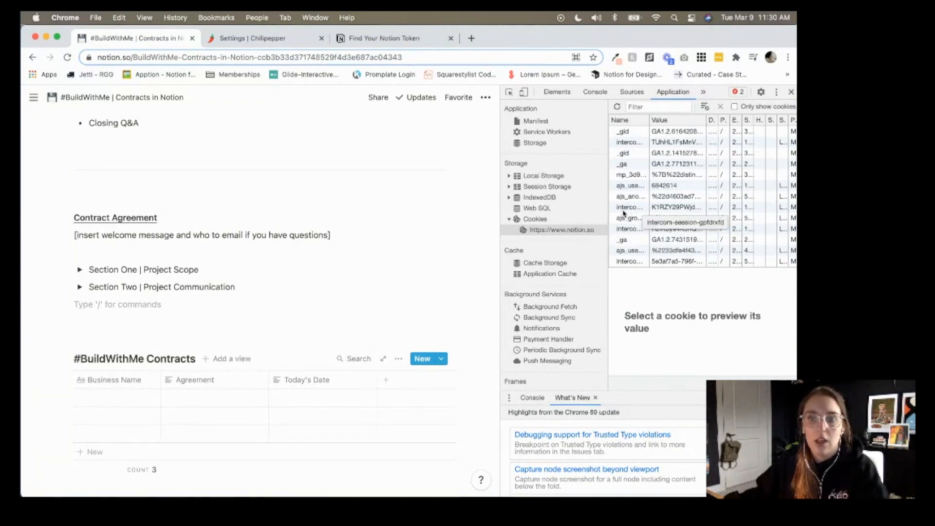
Locate the token_v2 cookie among the notion.so cookies in DevTools.
click(396, 41)
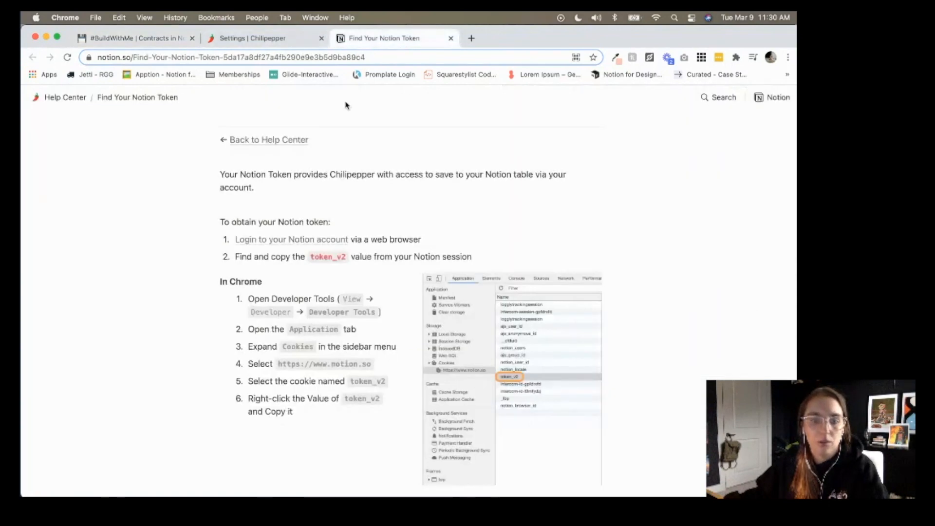
click(146, 43)
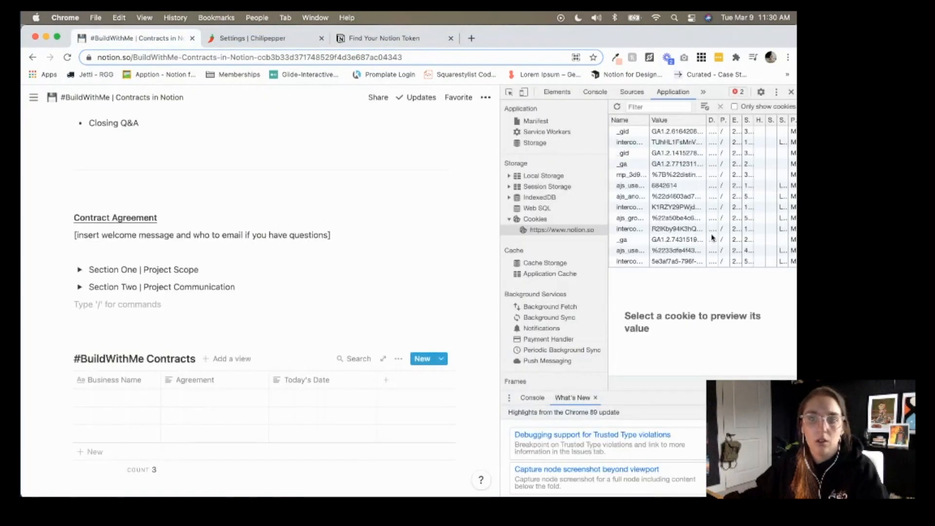
drag(649, 175, 701, 174)
scroll(681, 210, down, 5)
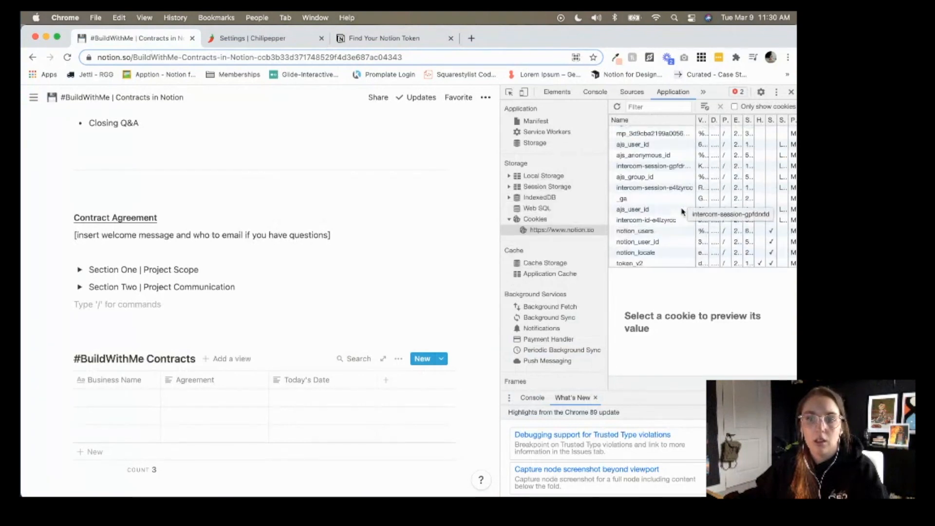
scroll(682, 212, down, 2)
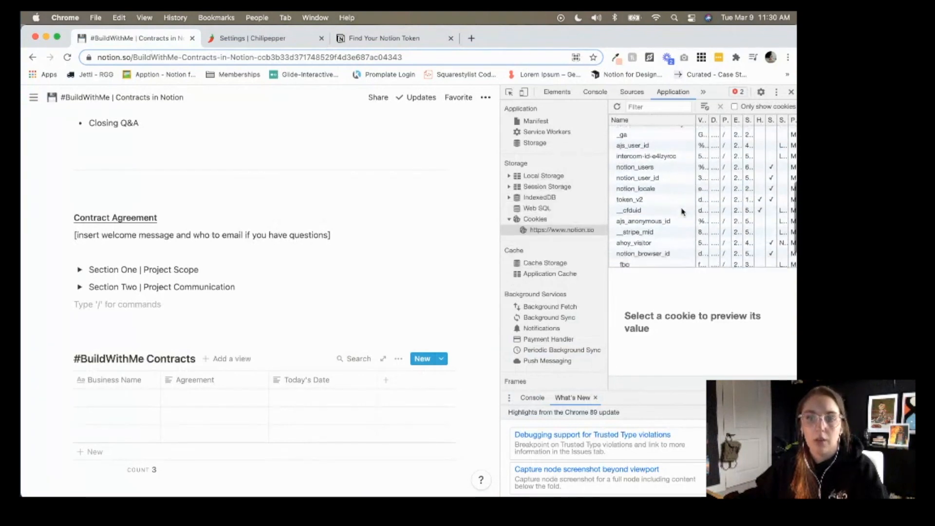
click(655, 203)
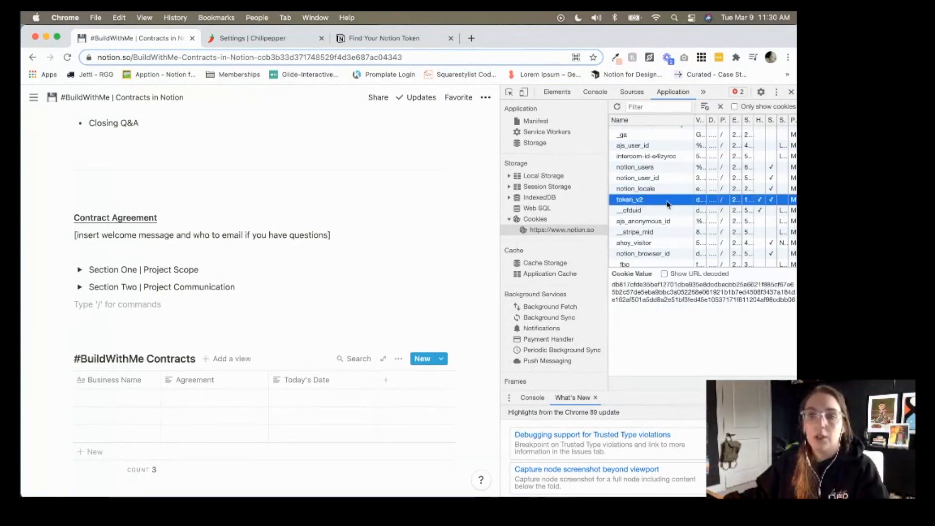
click(444, 42)
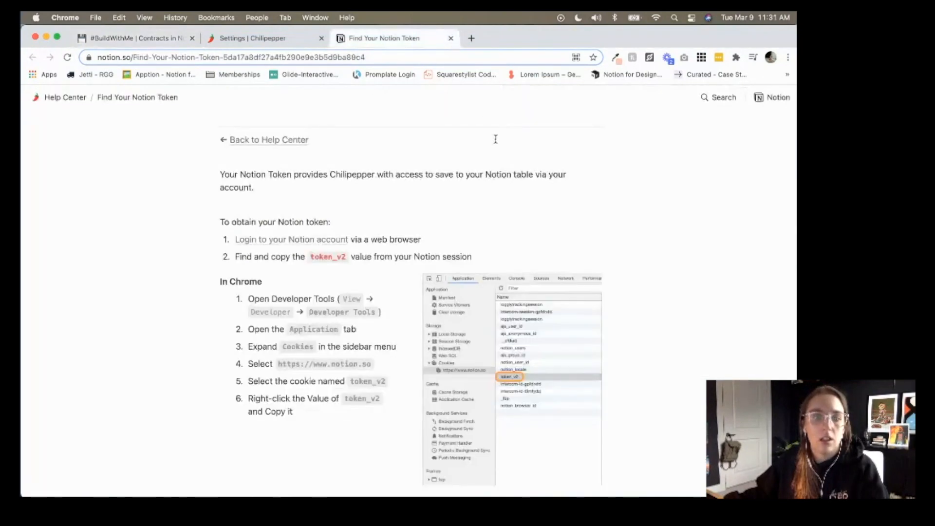
scroll(453, 282, down, 4)
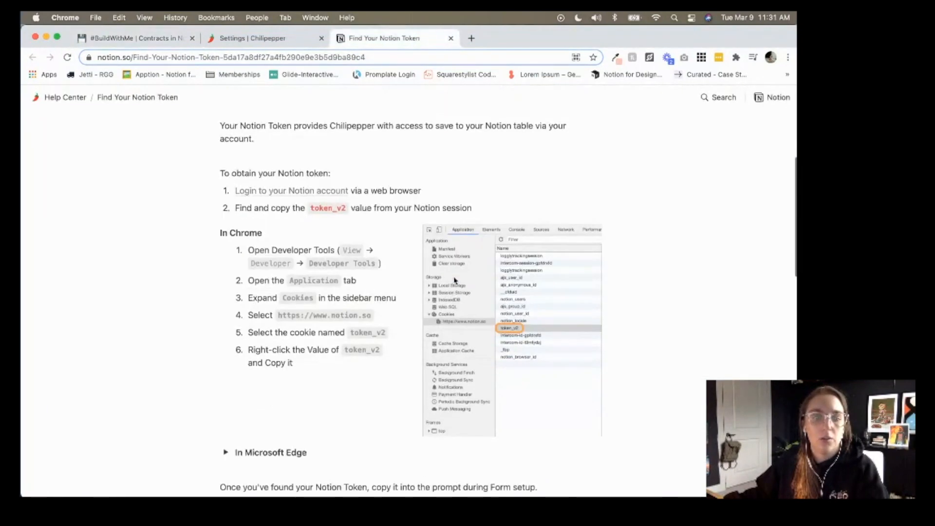
key(ctrl+Tab)
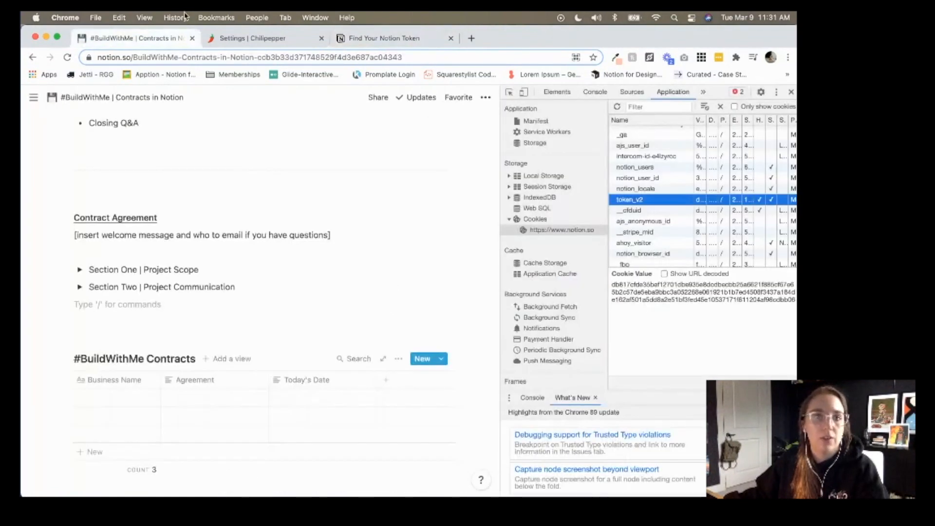
right_click(617, 202)
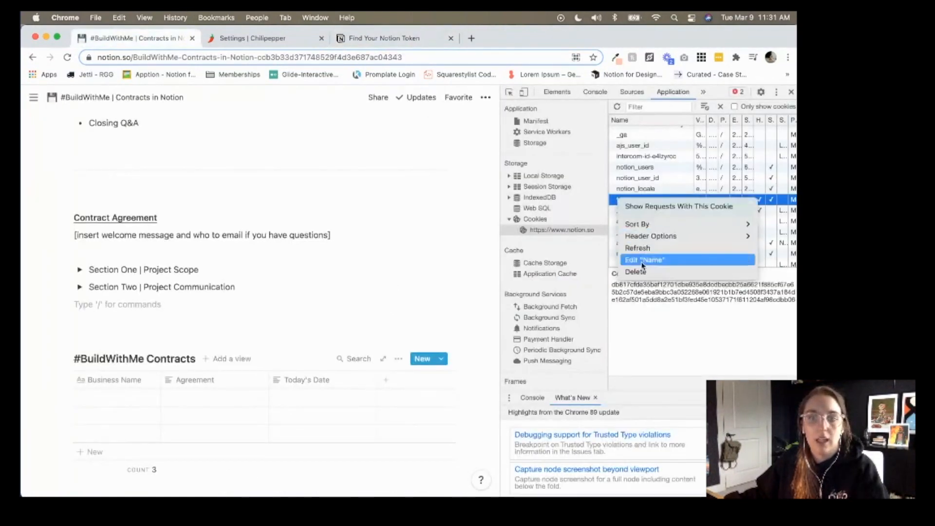
key(Escape)
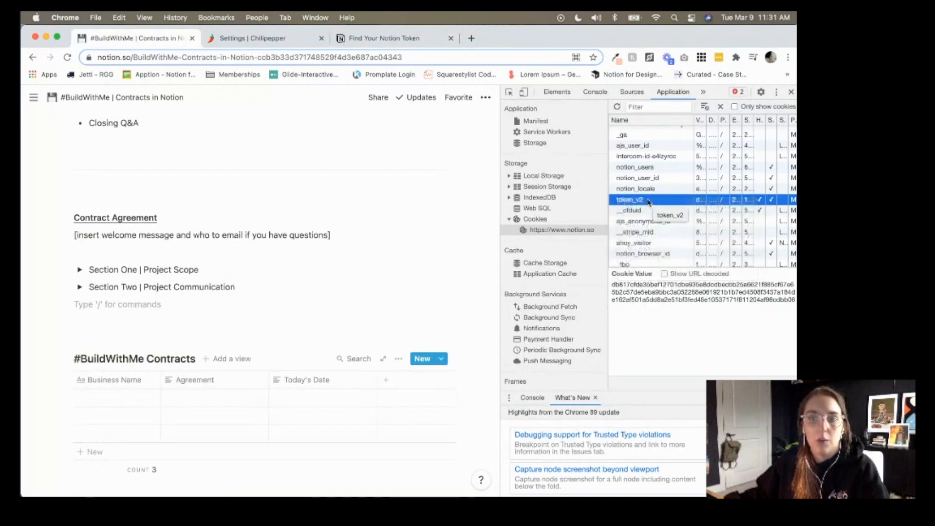
Widen the Value column and copy the token_v2 cookie value.
drag(693, 120, 664, 119)
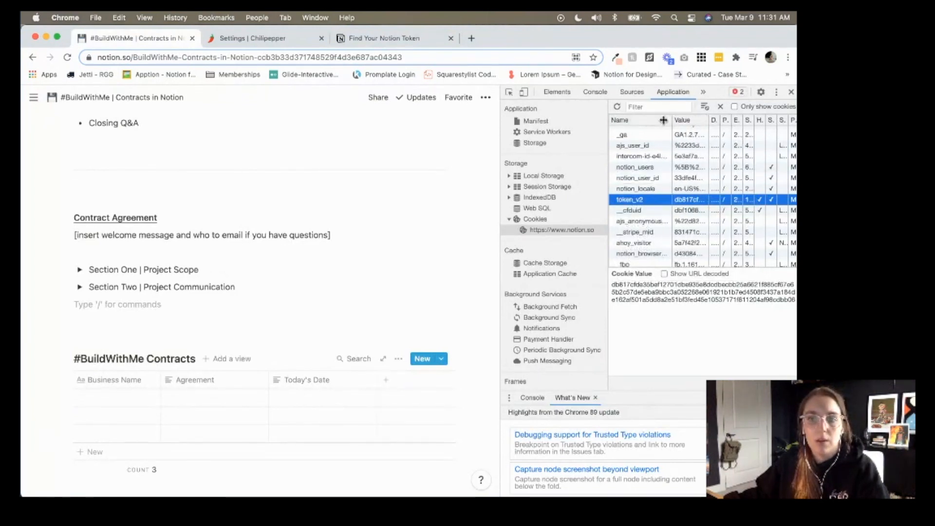
double_click(684, 203)
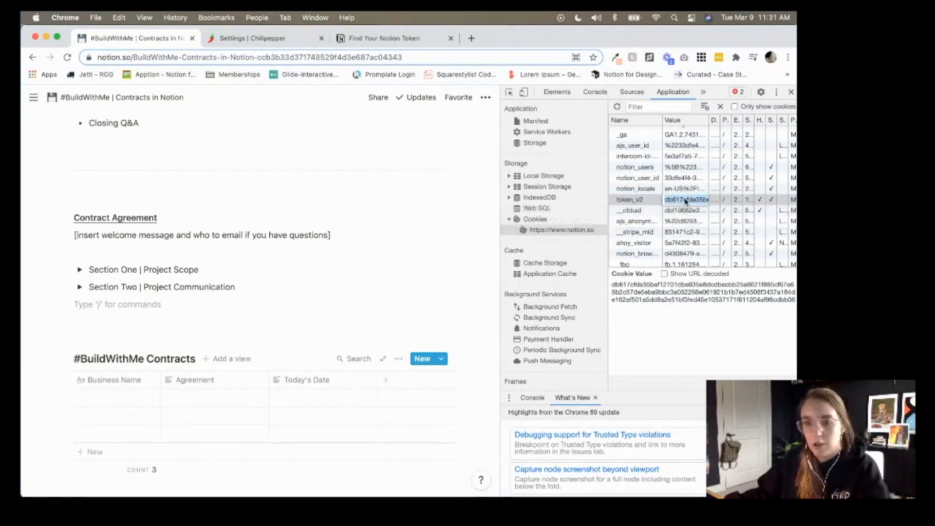
right_click(685, 204)
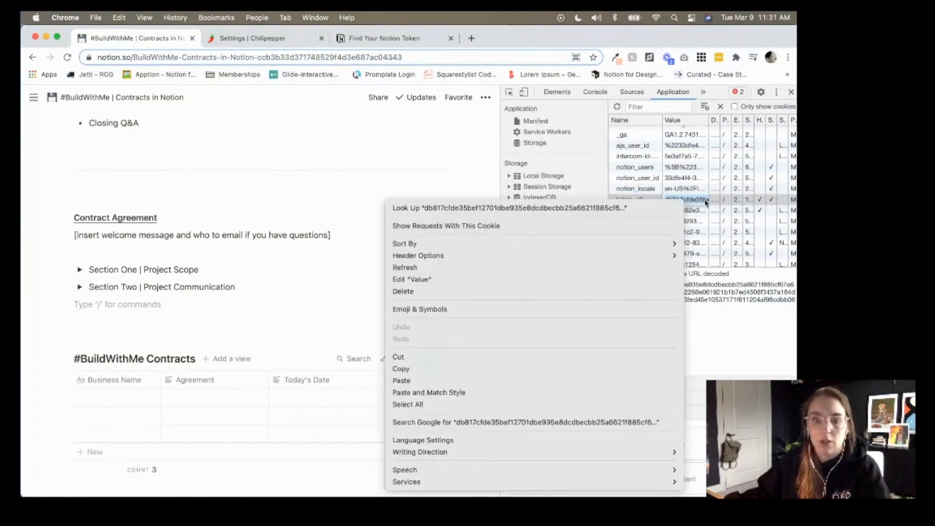
click(700, 204)
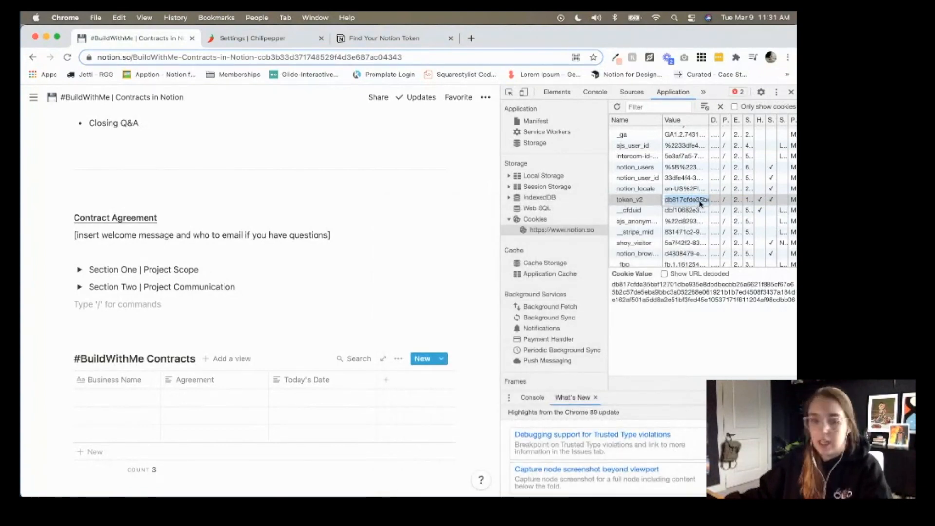
click(360, 41)
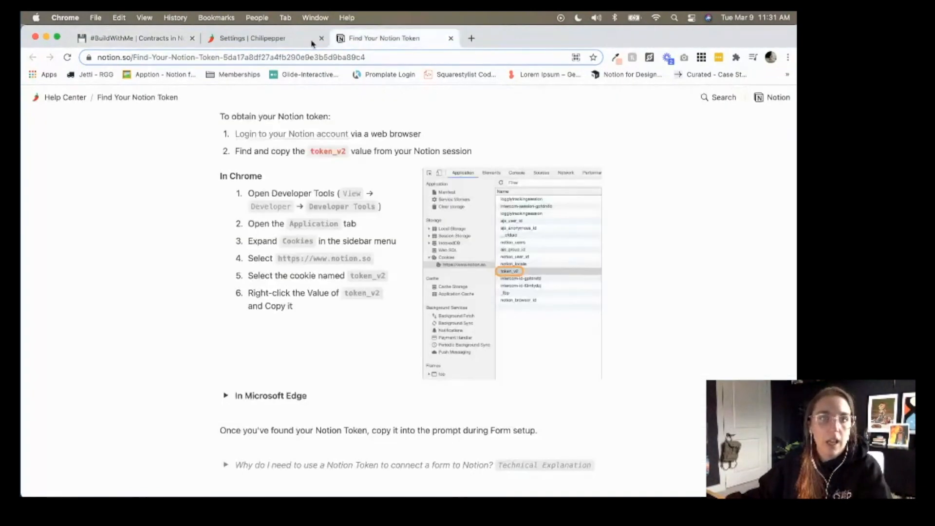
click(312, 44)
Paste the token_v2 value as the Notion account's token, save it, and go to My Forms.
click(397, 298)
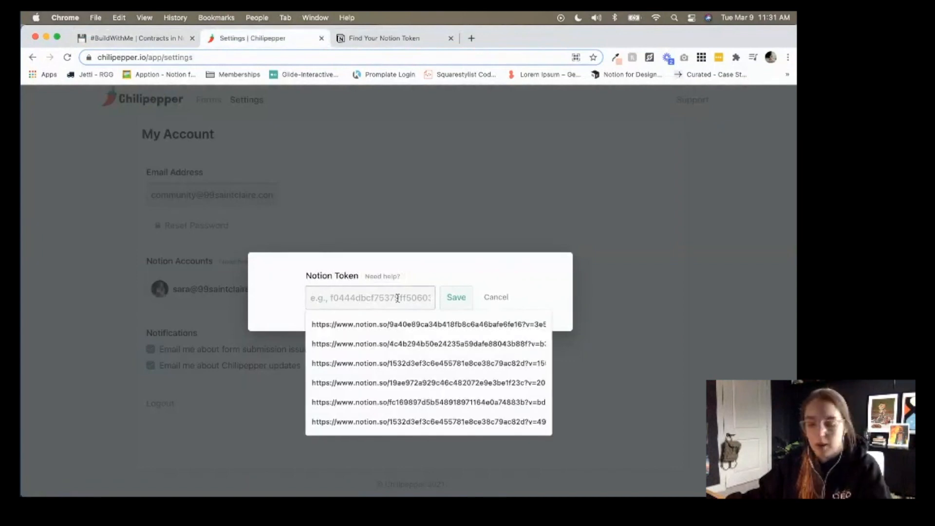
key(super+v)
click(455, 298)
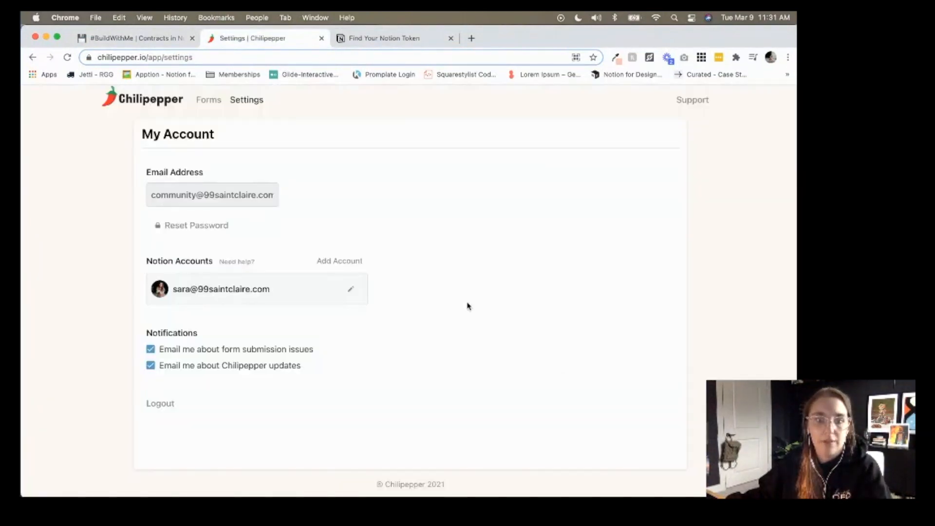
click(350, 290)
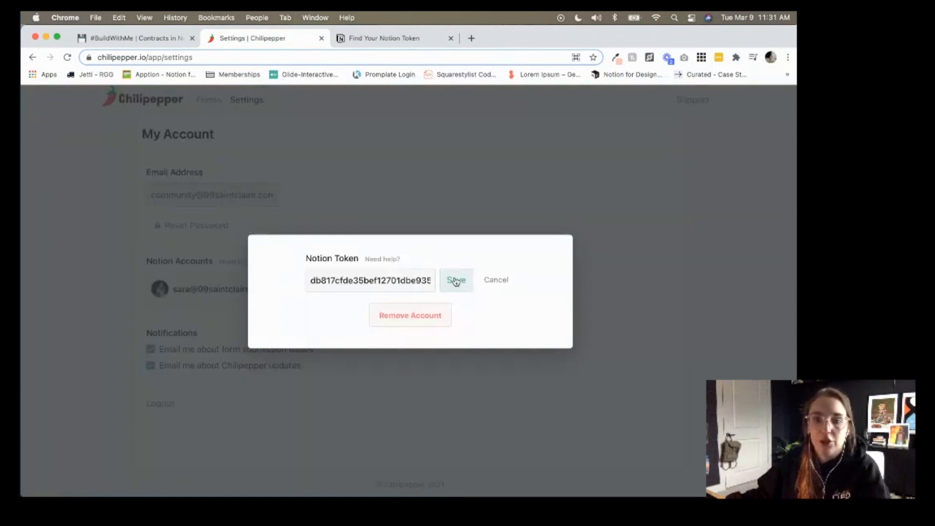
click(456, 281)
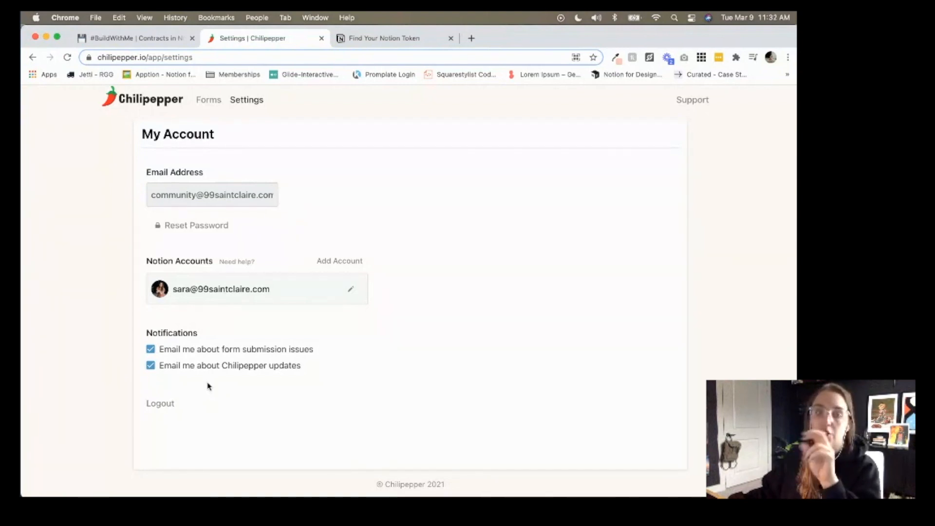
click(197, 102)
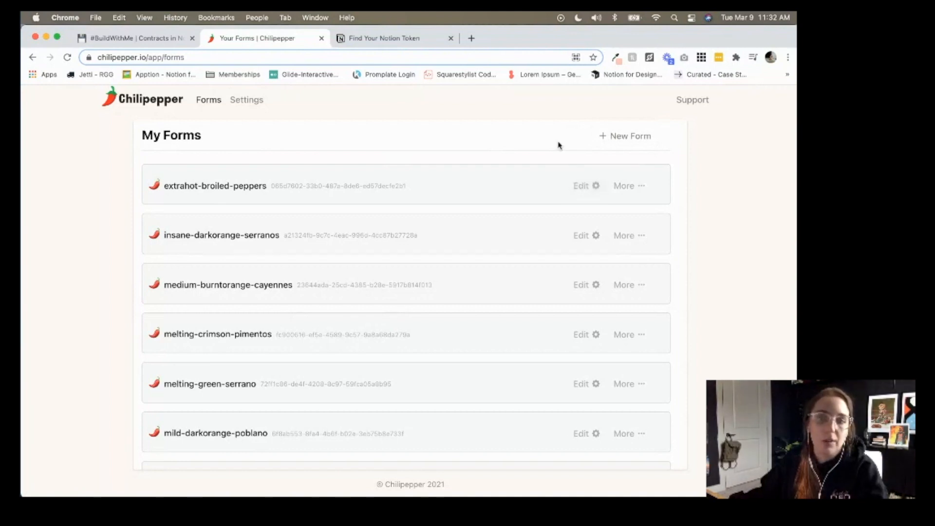
Start a new form and copy the Business Name column title from the Notion contracts table.
click(603, 138)
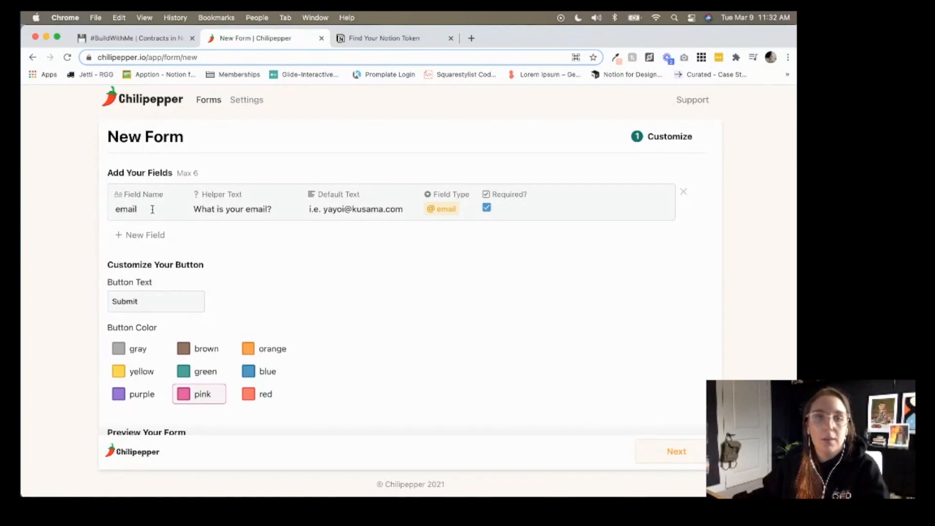
click(146, 39)
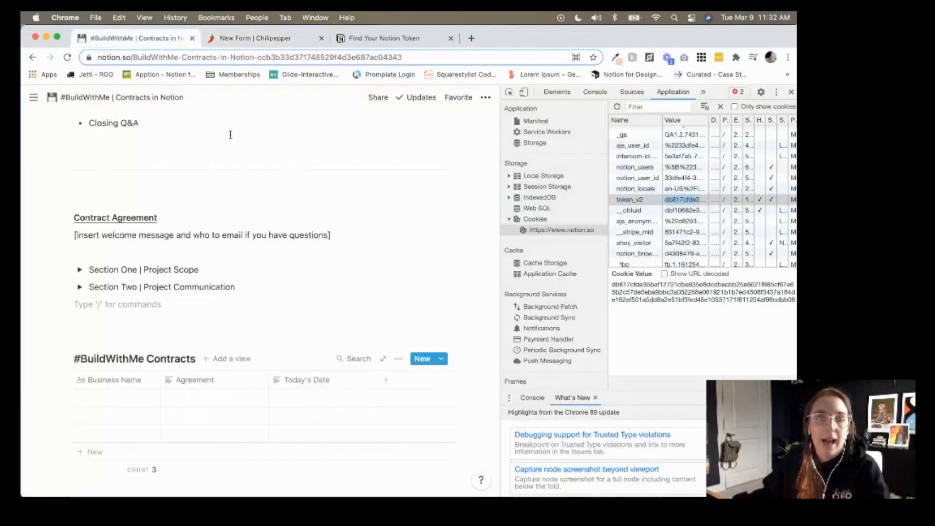
key(super+alt+i)
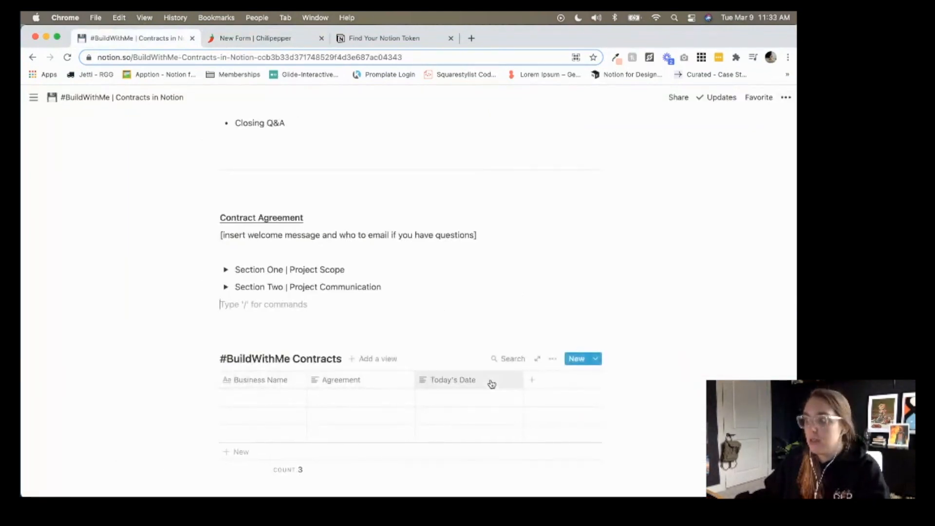
click(275, 381)
click(276, 380)
click(275, 380)
key(ctrl+c)
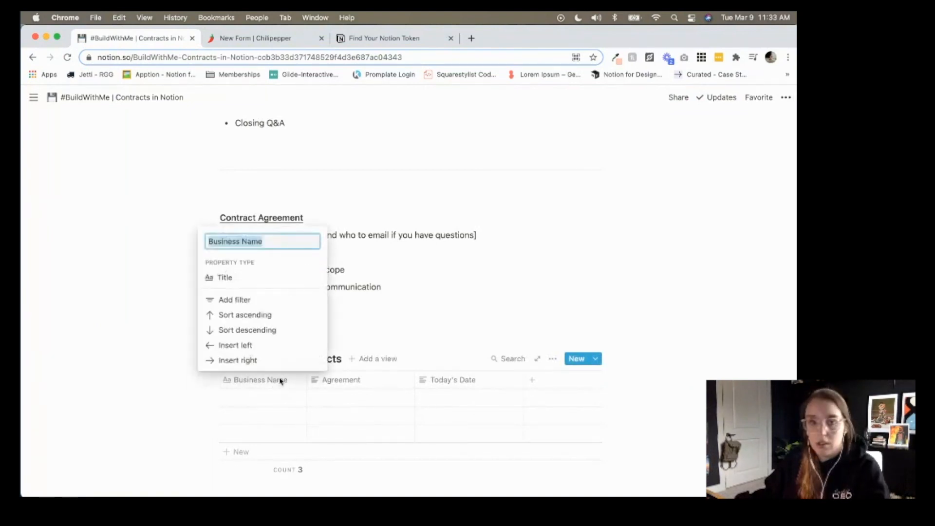
Rename the form's first field from email to 'Business Name'.
click(253, 38)
click(145, 210)
key(ctrl+a)
key(ctrl+v)
key(Tab)
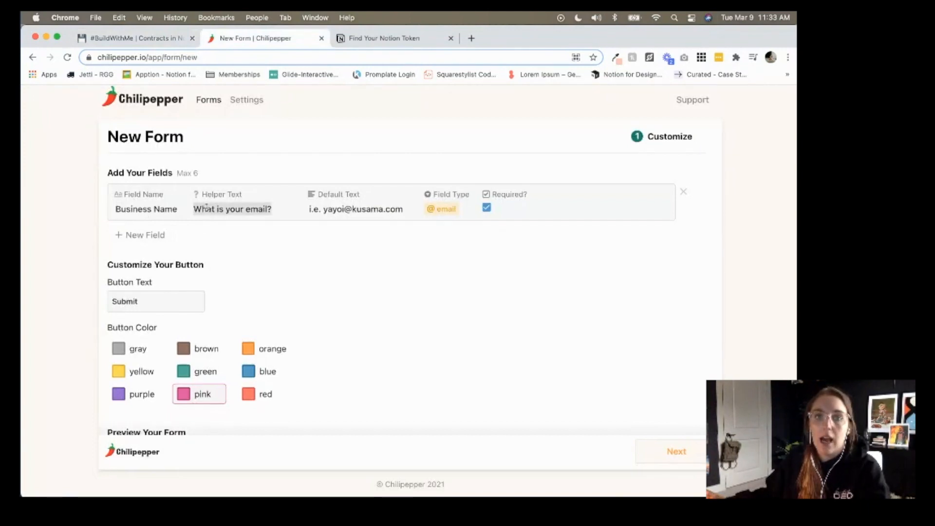
scroll(207, 208, down, 5)
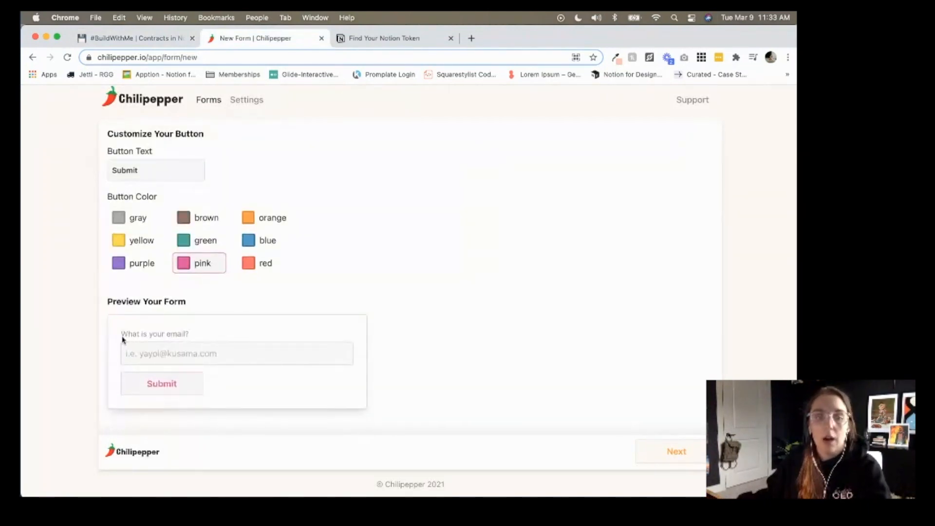
scroll(208, 335, up, 5)
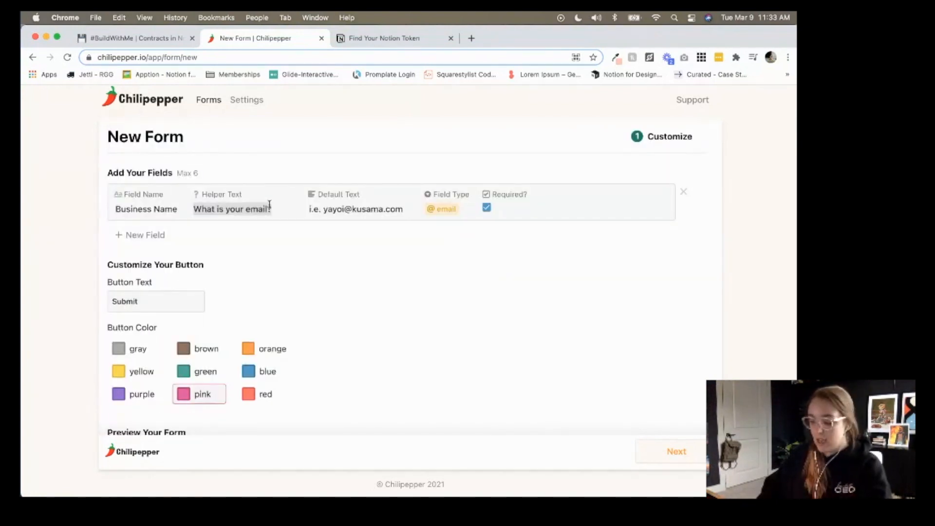
Give Business Name helper 'What is your business name?', default 'Slimy Shady Records', text type; add a field.
text(What is)
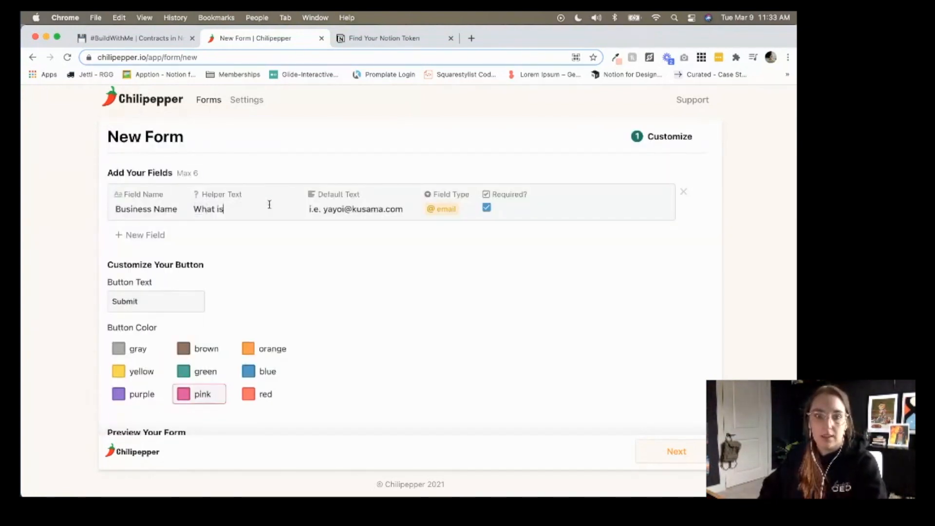
text( your business name?)
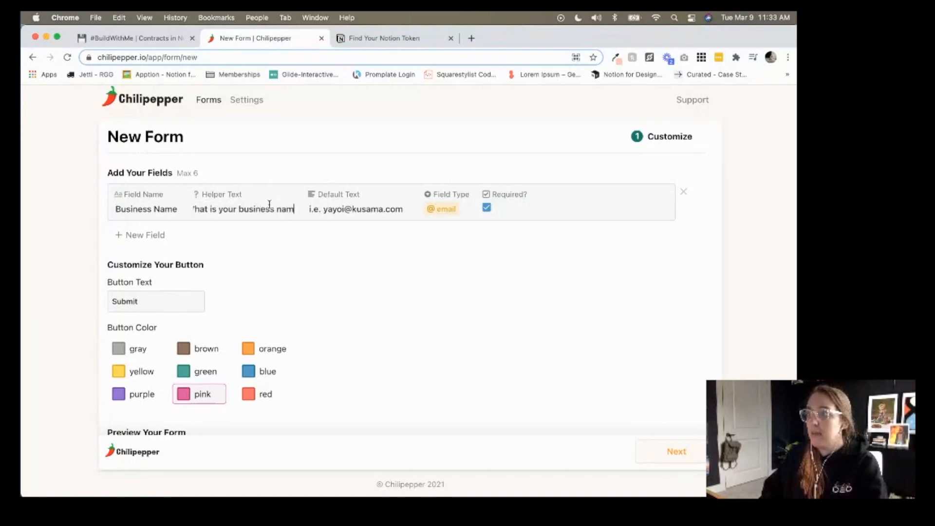
key(Tab)
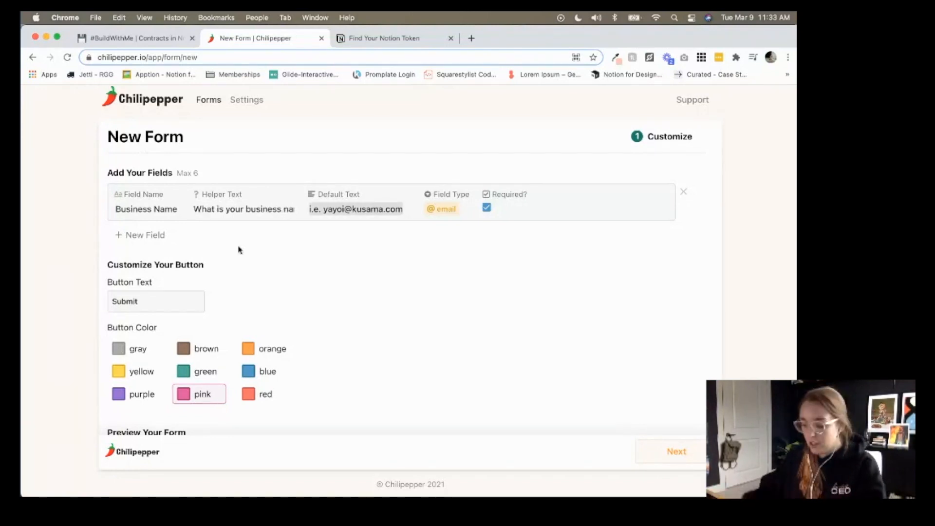
text(Slimy Shady Records)
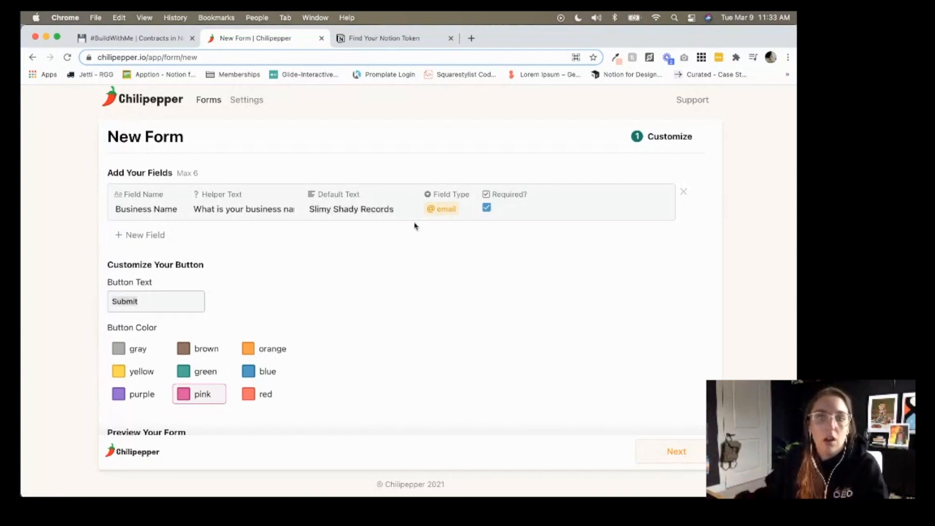
click(434, 206)
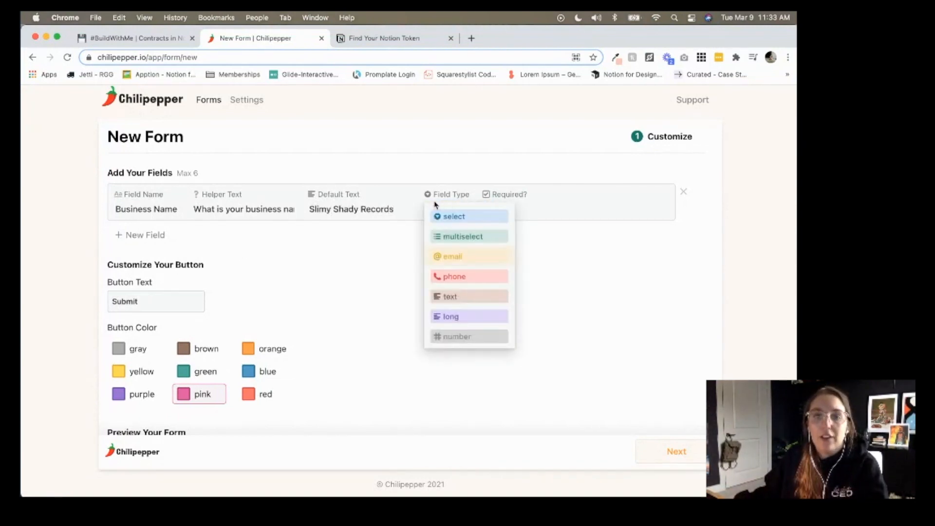
click(458, 298)
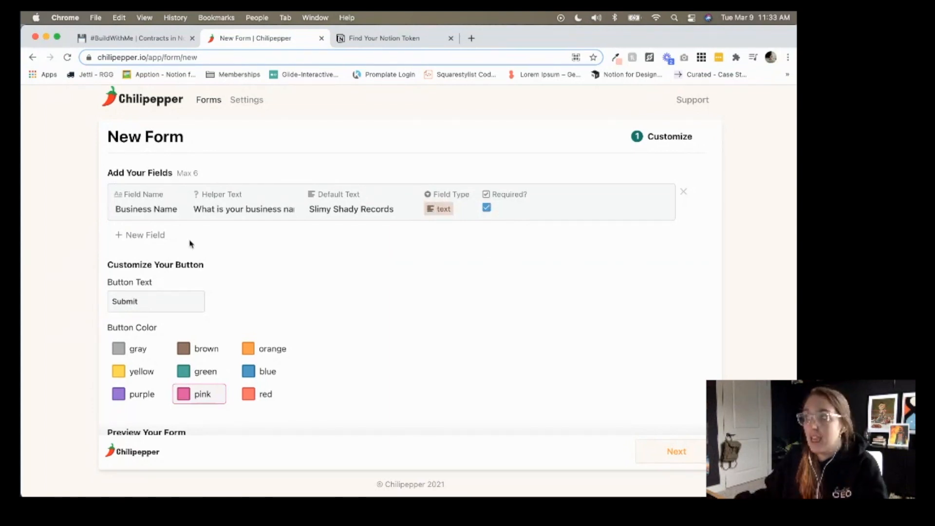
click(144, 236)
click(151, 40)
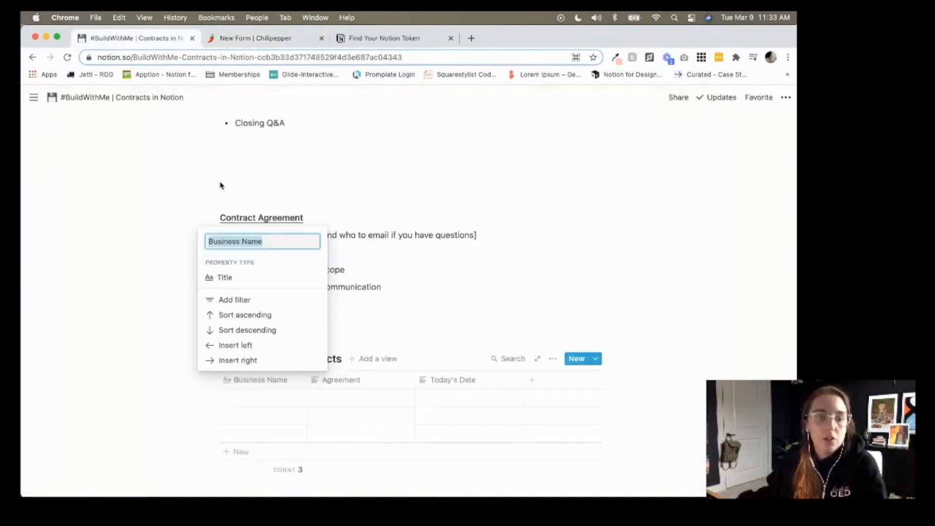
Rename the second field to 'Agreement', copied from the Notion column name.
click(413, 335)
click(355, 383)
key(super+c)
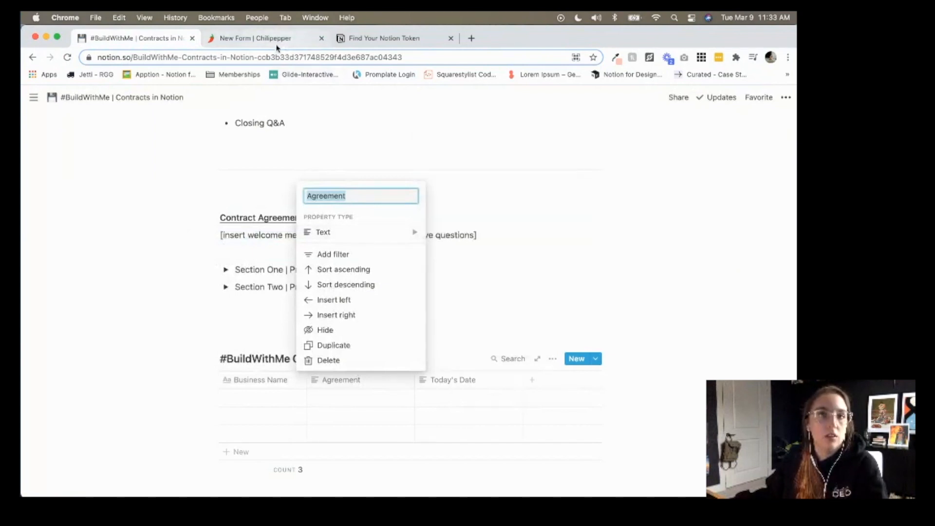
click(256, 38)
double_click(126, 255)
key(super+v)
key(Tab)
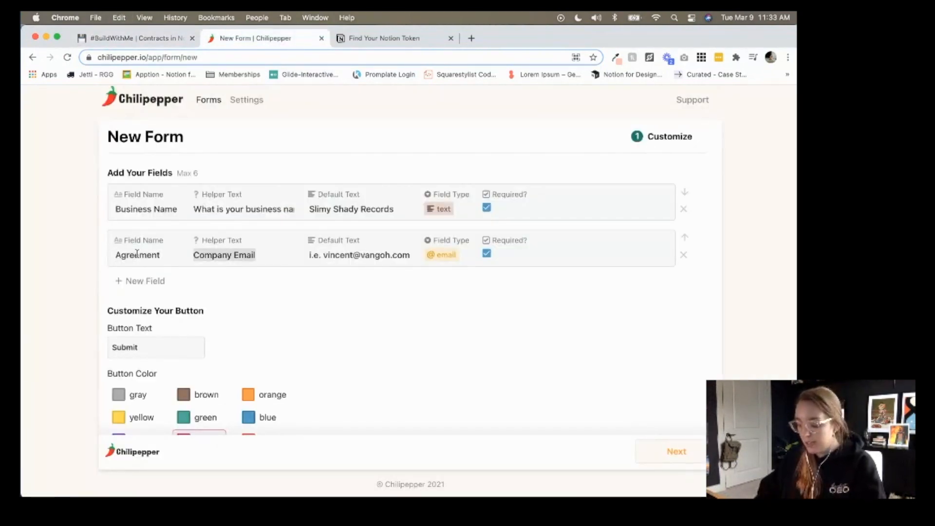
Give Agreement helper text 'Do you agree to this contract?' and default text 'Type 'yes' here.'.
text(D)
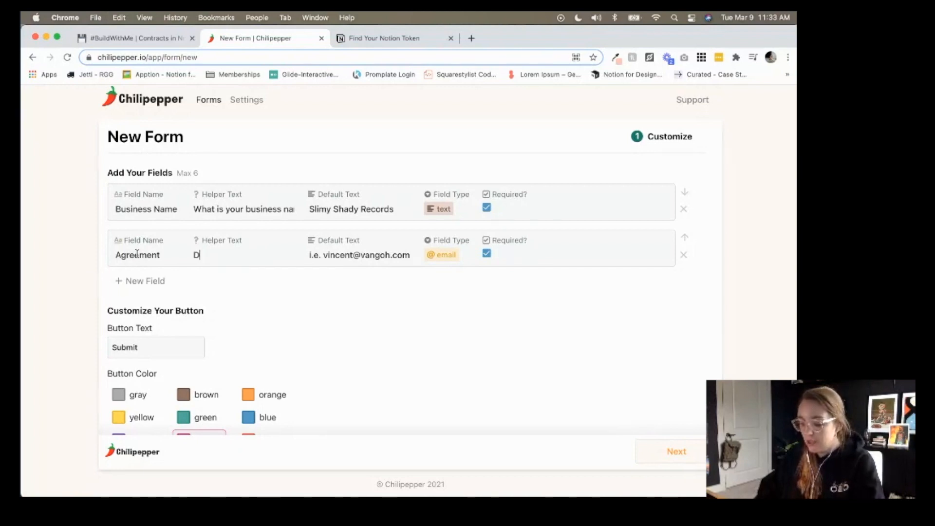
text(o you agree to )
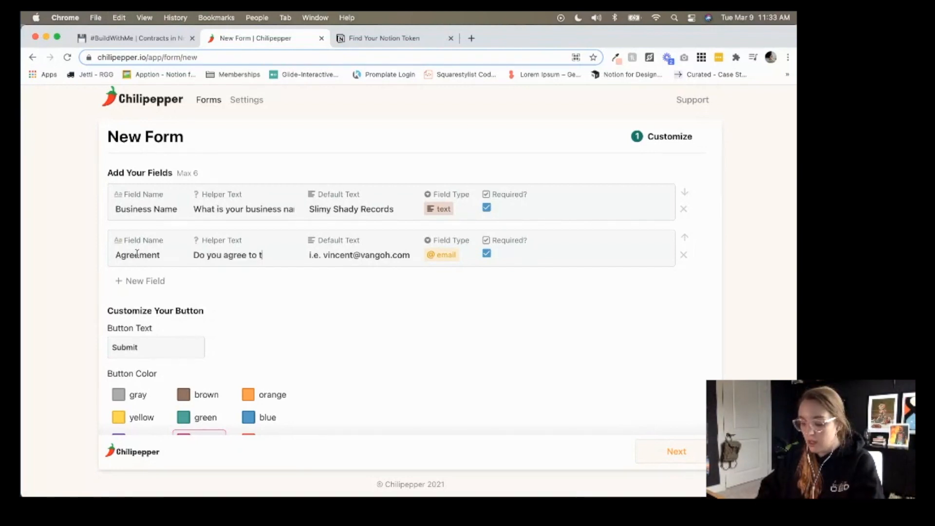
text(this contract?)
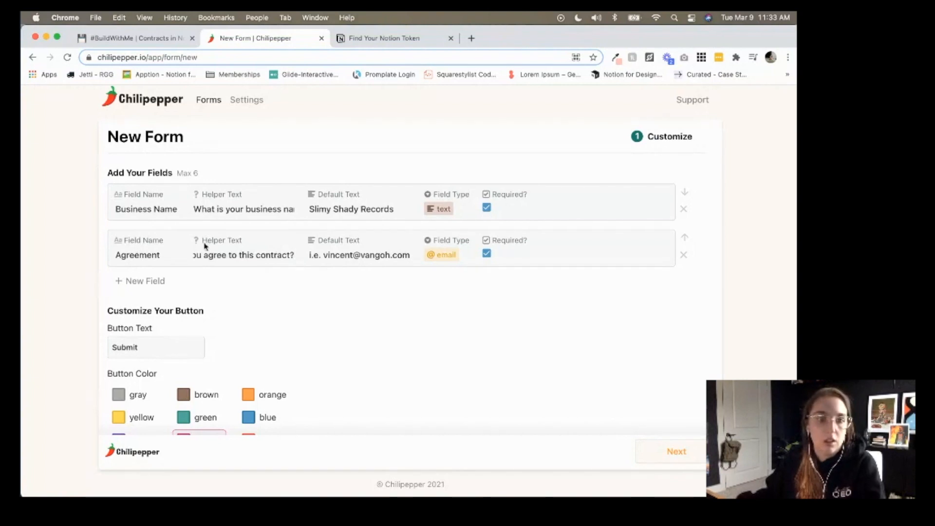
click(366, 257)
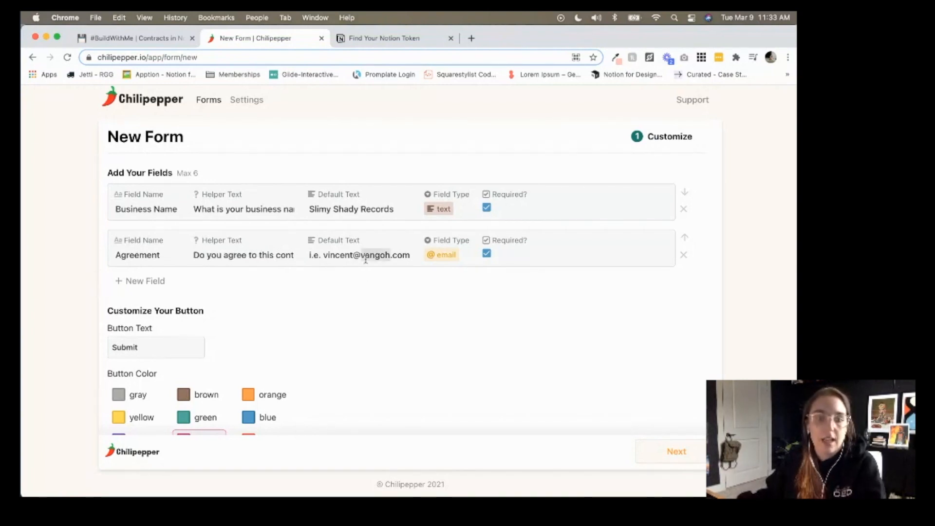
text(Type 'yes' here.)
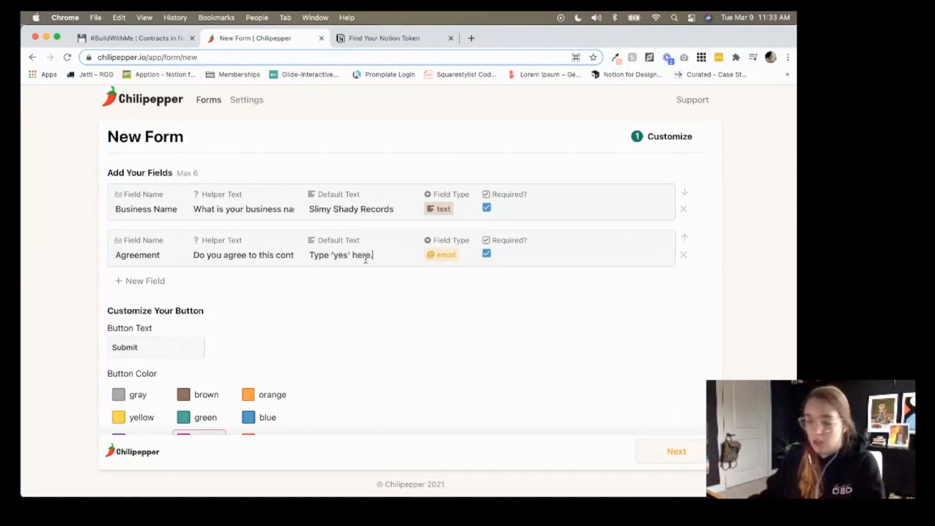
scroll(351, 286, down, 5)
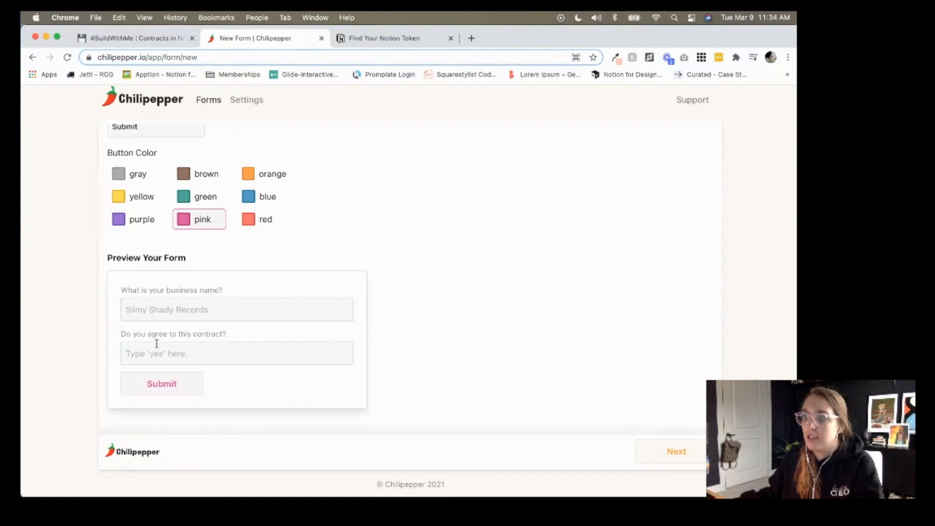
scroll(176, 361, up, 5)
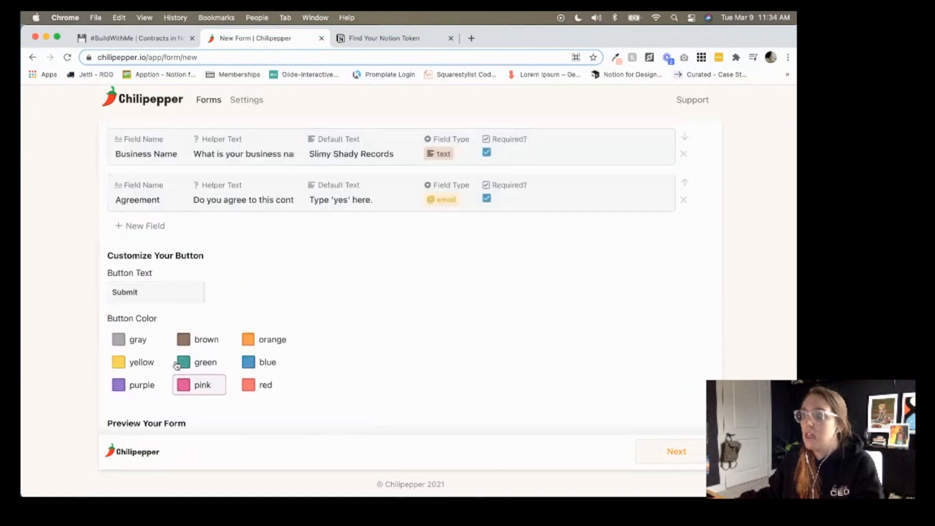
click(452, 251)
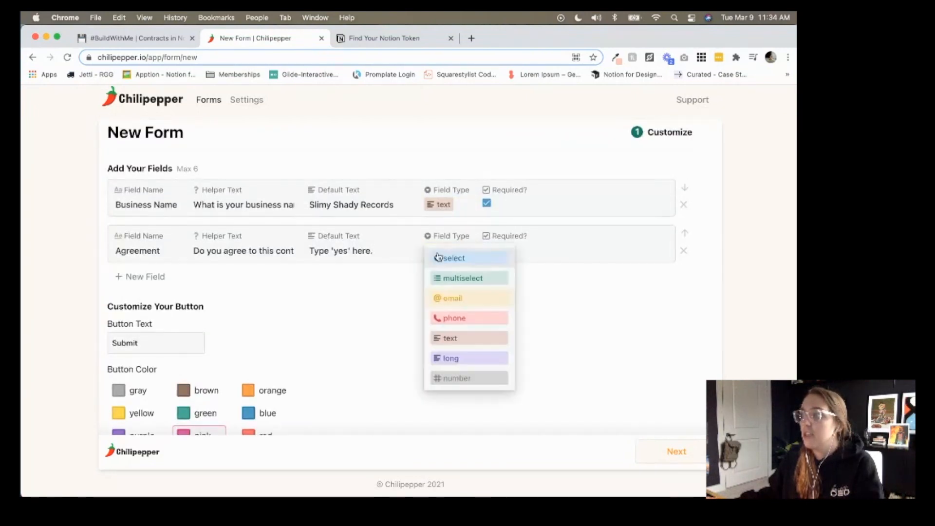
click(451, 346)
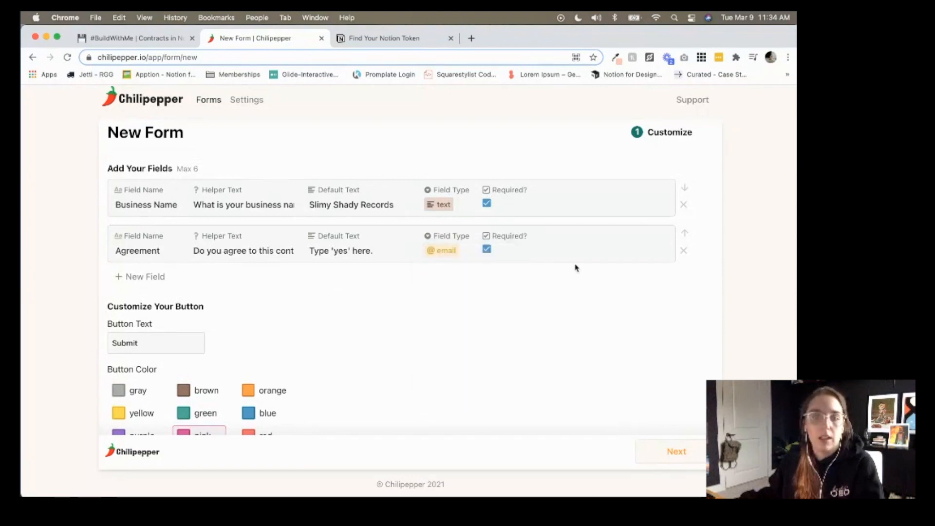
click(447, 251)
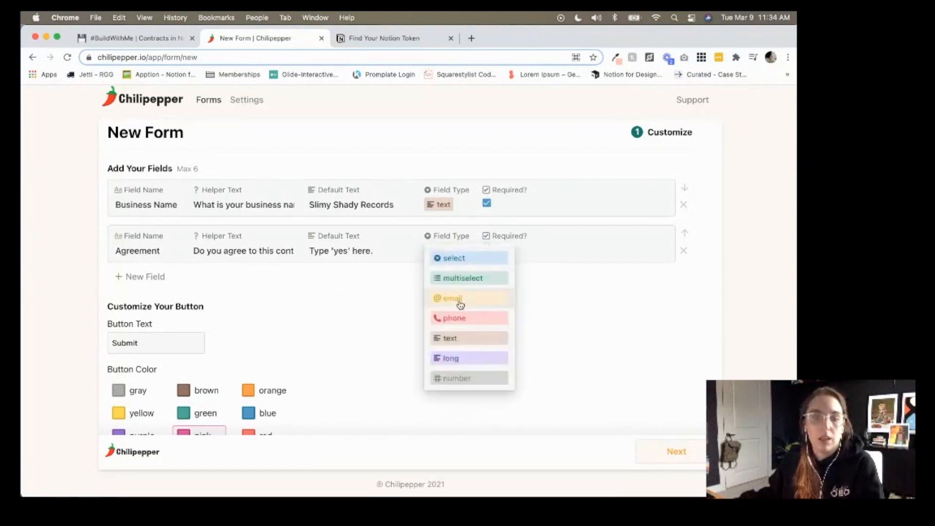
Make Agreement a text field and add a third field named 'Today's Date'.
click(453, 338)
click(158, 290)
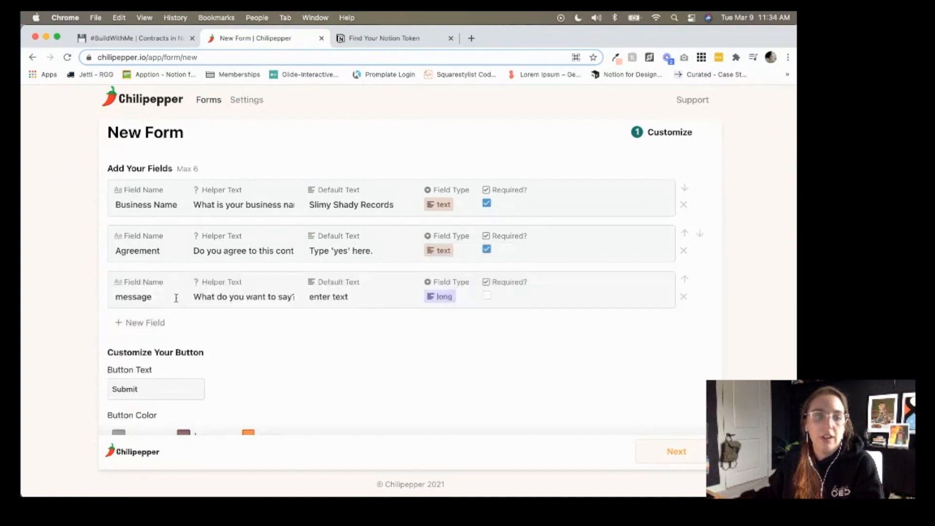
double_click(156, 296)
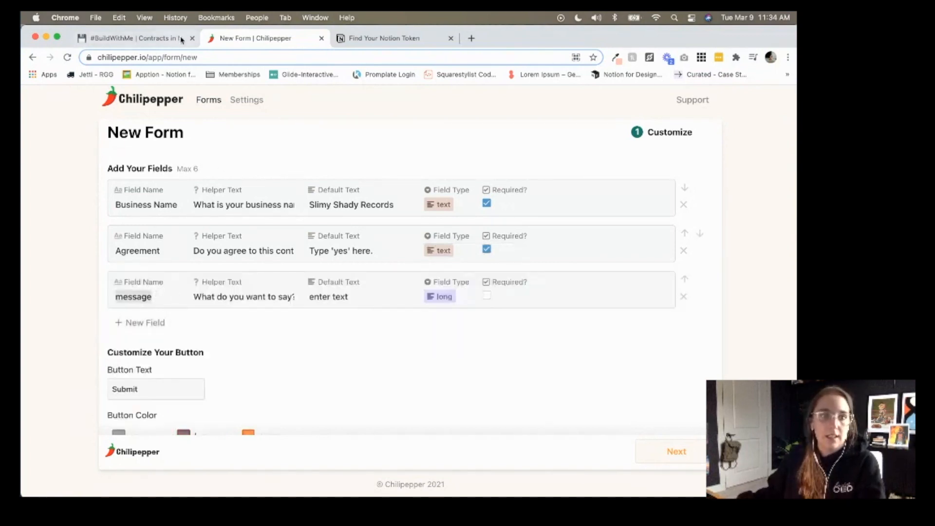
click(181, 38)
click(468, 379)
click(469, 379)
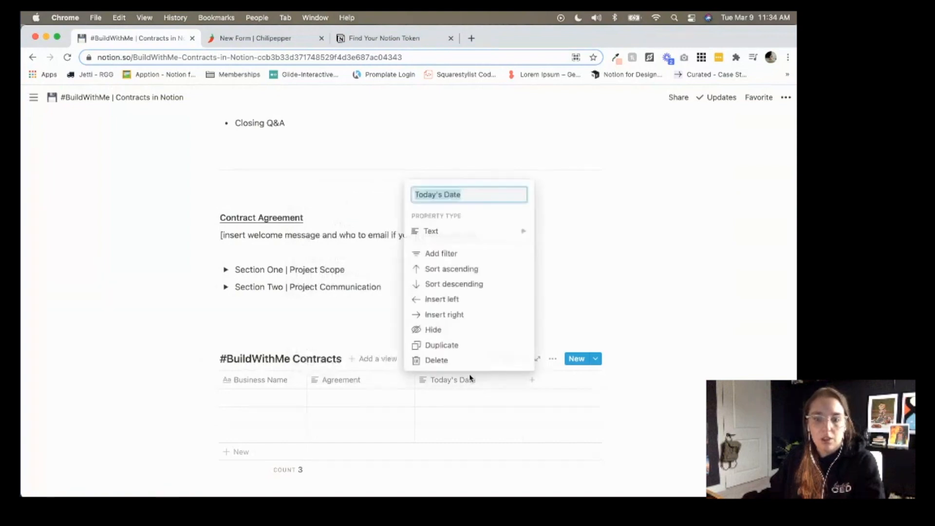
key(super+c)
click(255, 38)
key(super+v)
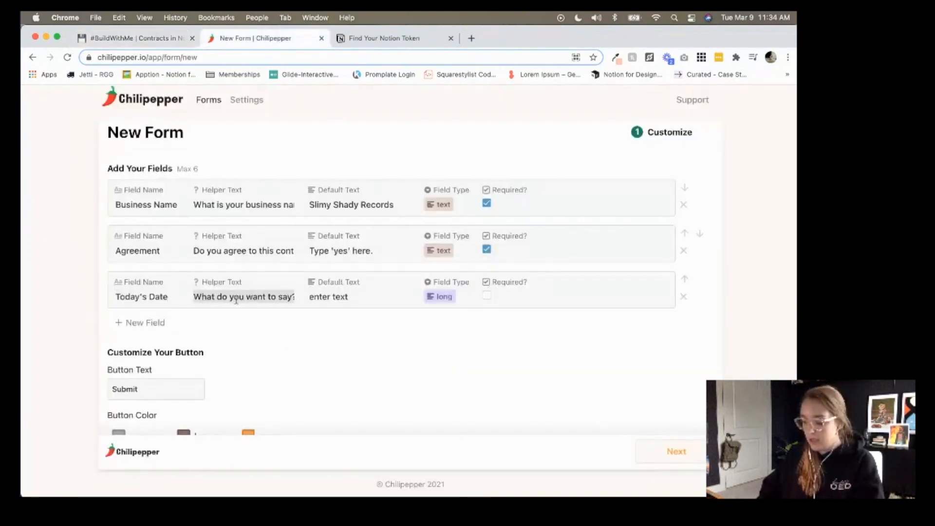
Give Today's Date helper 'Please enter today's date', default 01/01/2000, and text type.
triple_click(237, 300)
text(Please enter today)
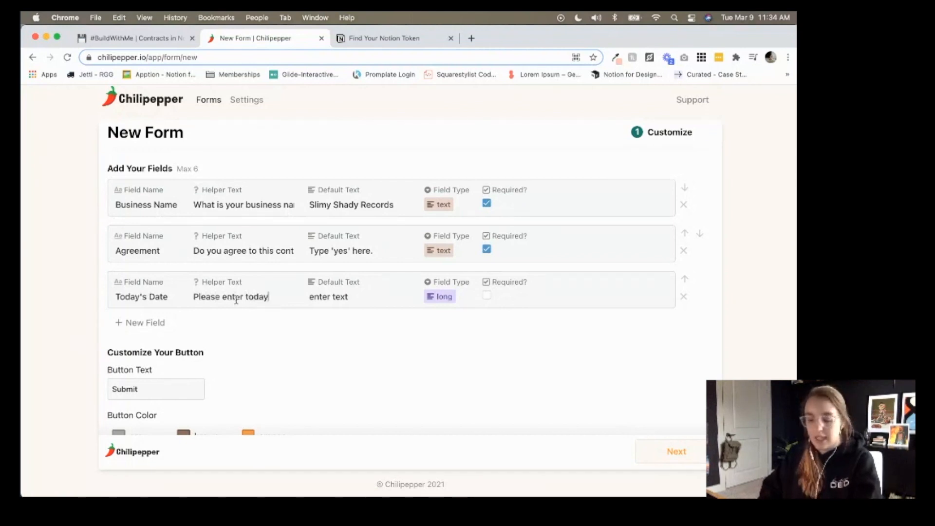
text('s date)
key(Tab)
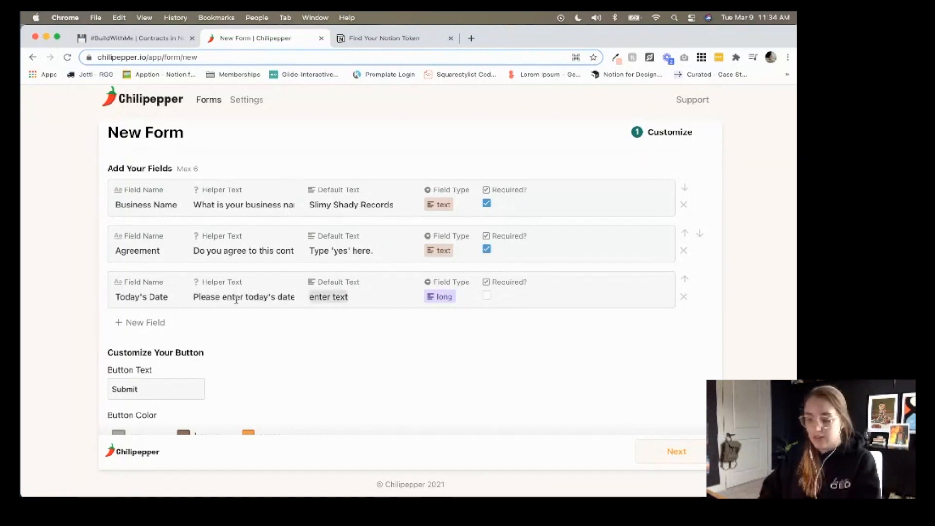
text(01/01/)
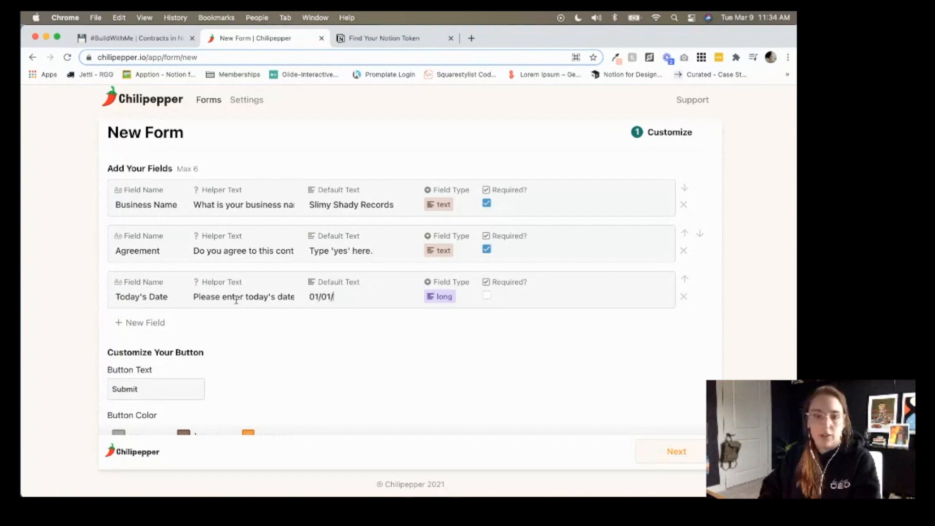
text(2000)
click(431, 297)
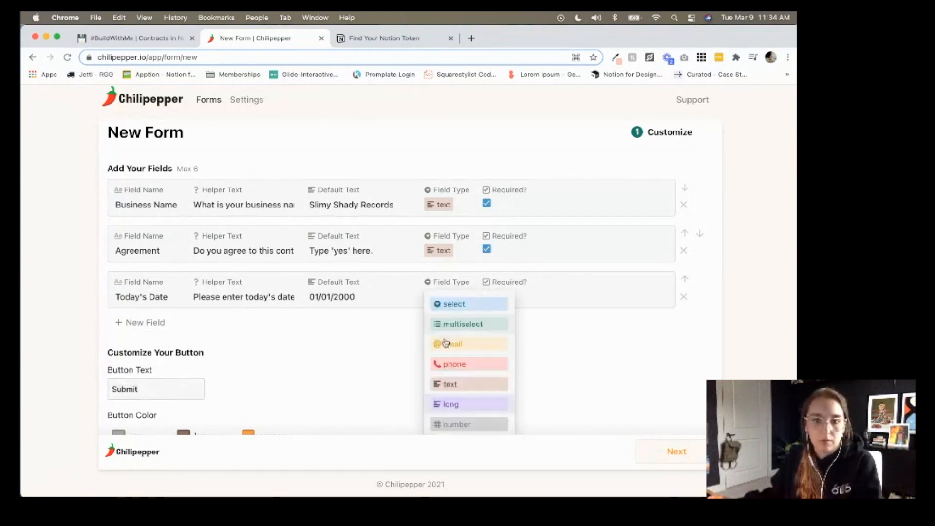
click(452, 386)
Mark Today's Date as required and set the button label to 'submit'.
click(488, 301)
scroll(501, 326, down, 5)
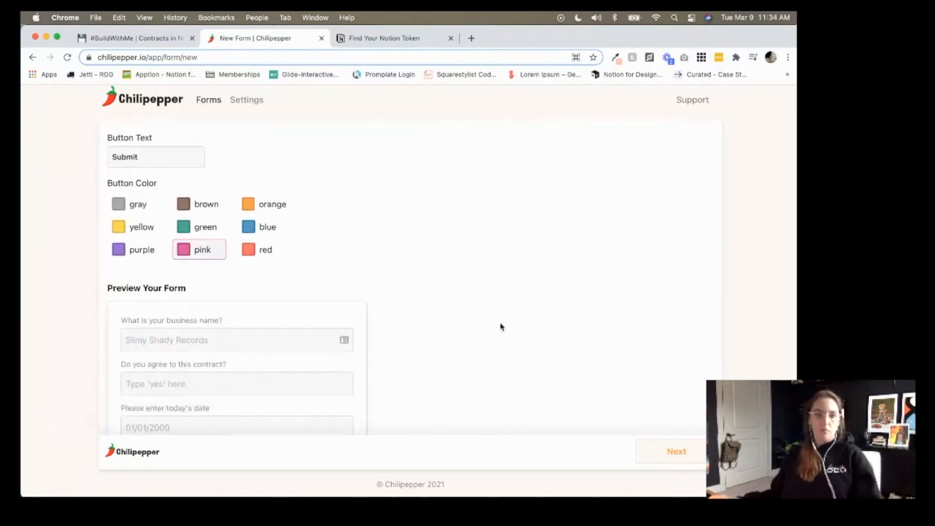
scroll(501, 327, up, 2)
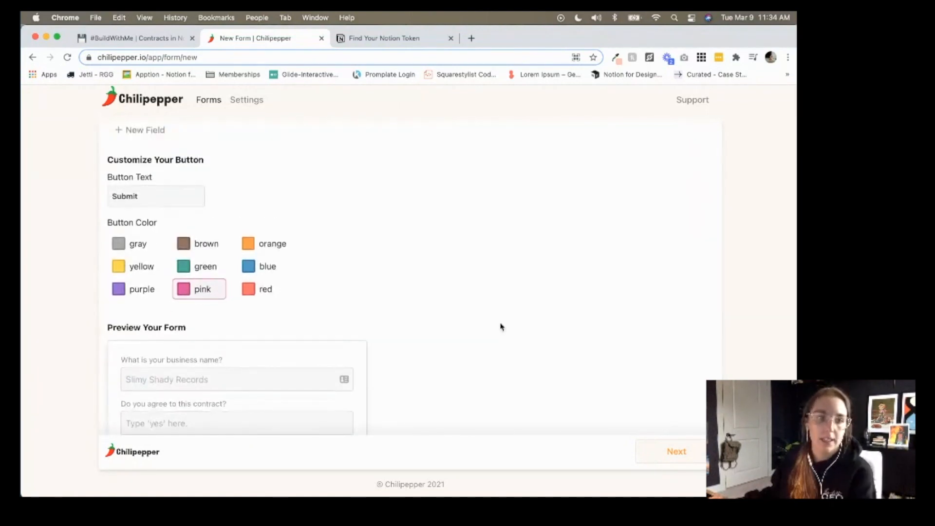
click(139, 197)
scroll(140, 199, down, 5)
scroll(140, 199, up, 3)
scroll(139, 199, up, 1)
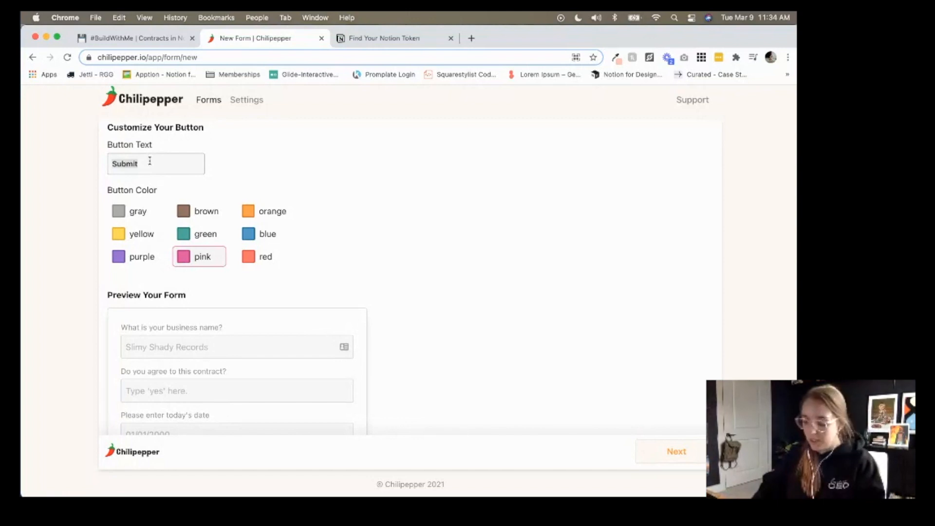
text(I agree)
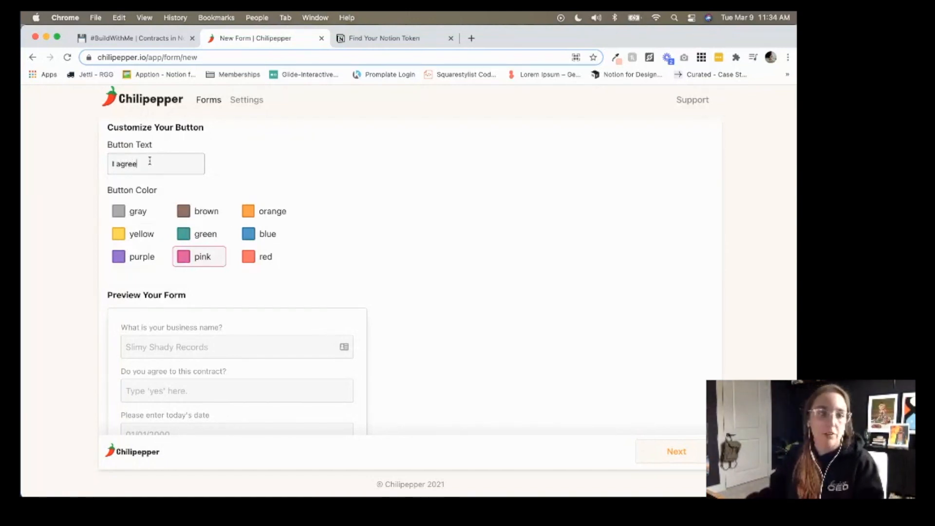
scroll(150, 161, down, 3)
scroll(151, 164, up, 3)
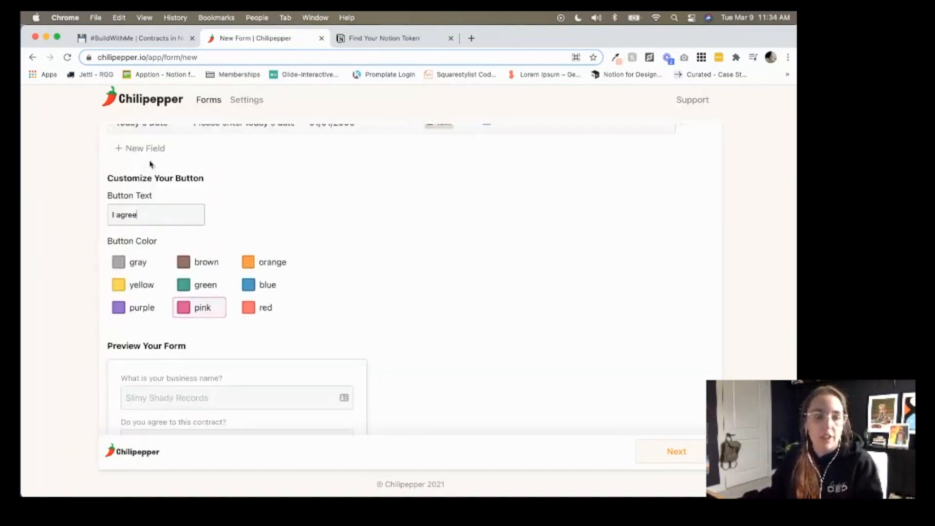
triple_click(151, 216)
text(submit)
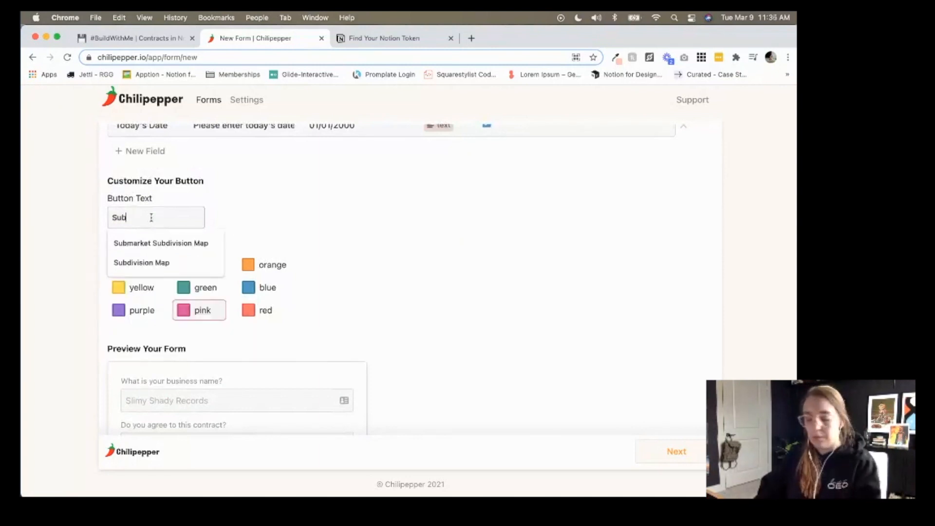
scroll(334, 212, down, 3)
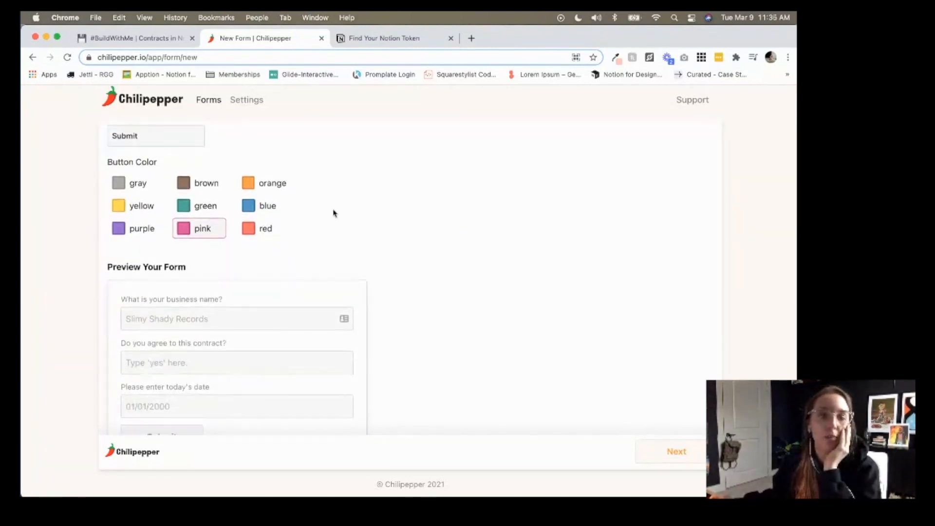
scroll(333, 213, down, 2)
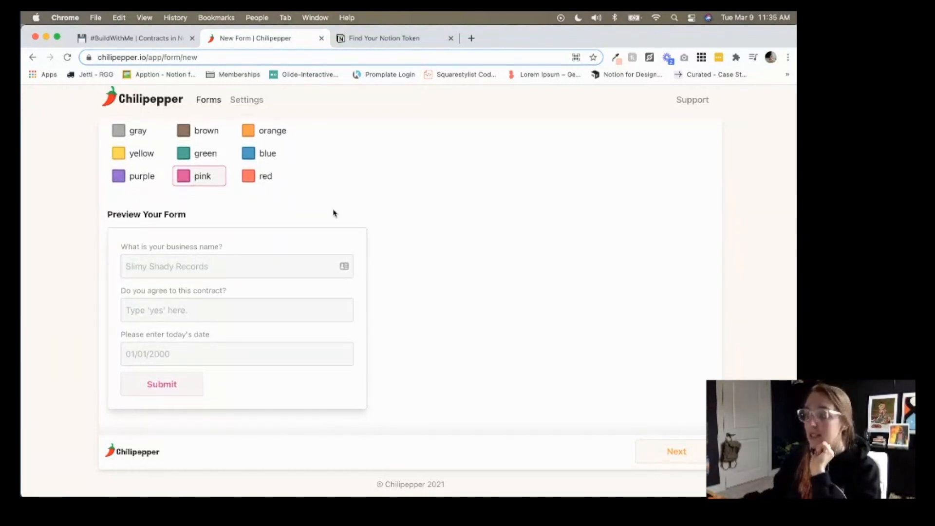
After trying red and blue, color the Submit button orange and review the form preview.
click(271, 186)
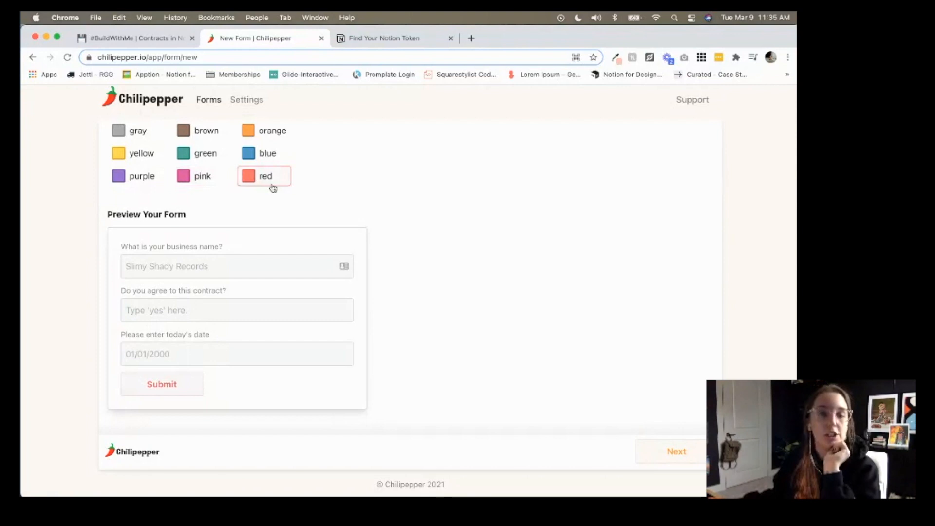
click(261, 154)
click(263, 133)
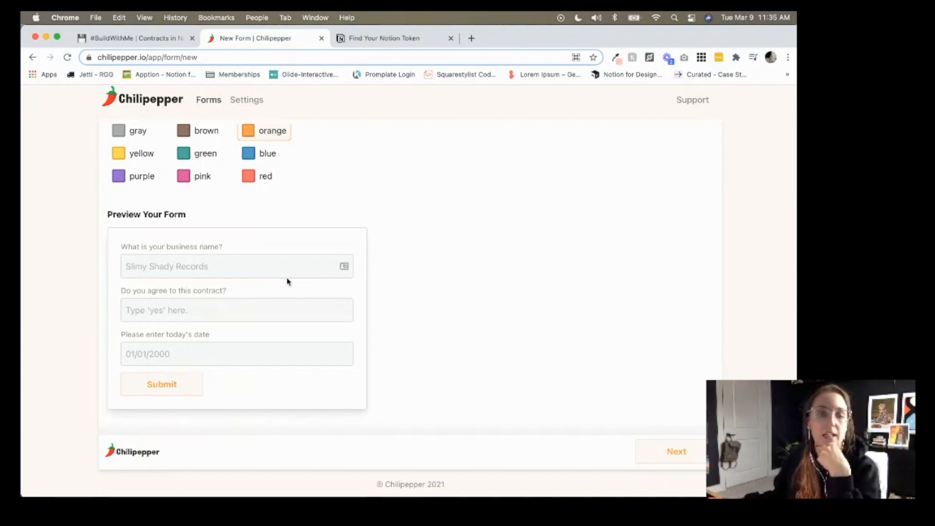
scroll(370, 272, up, 3)
scroll(370, 272, up, 5)
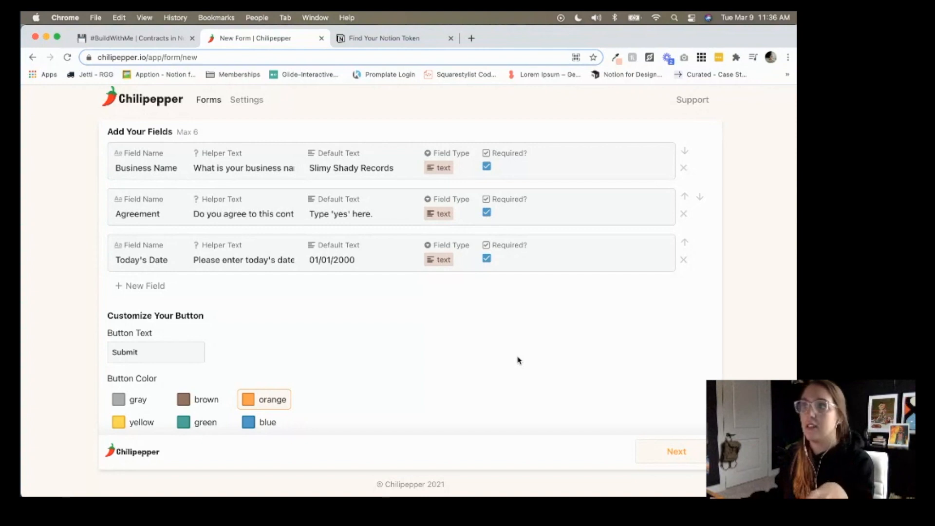
Choose Connect to Notion for submissions and select the already linked Notion account.
click(688, 457)
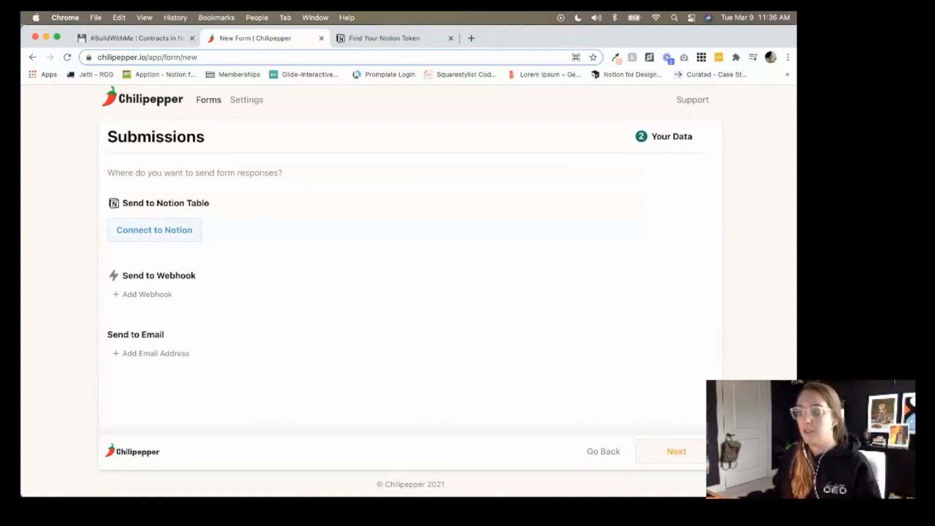
click(165, 231)
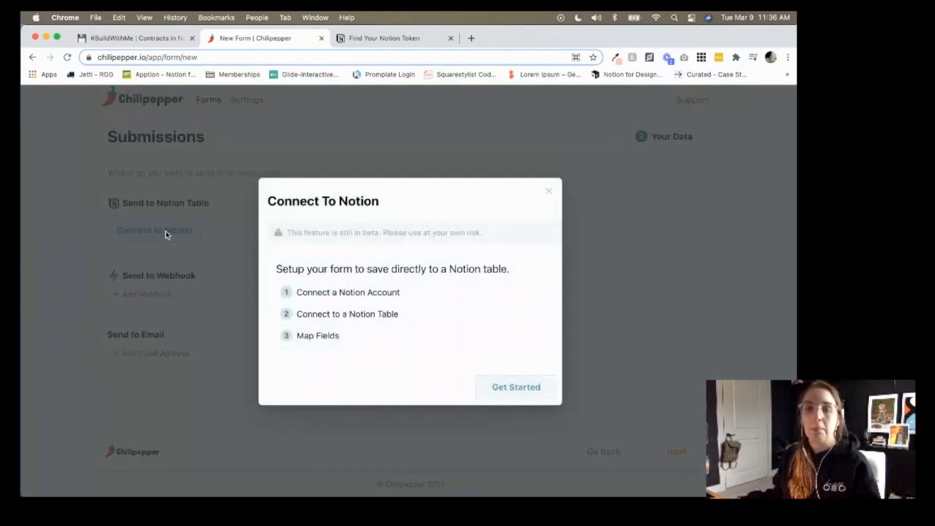
click(534, 390)
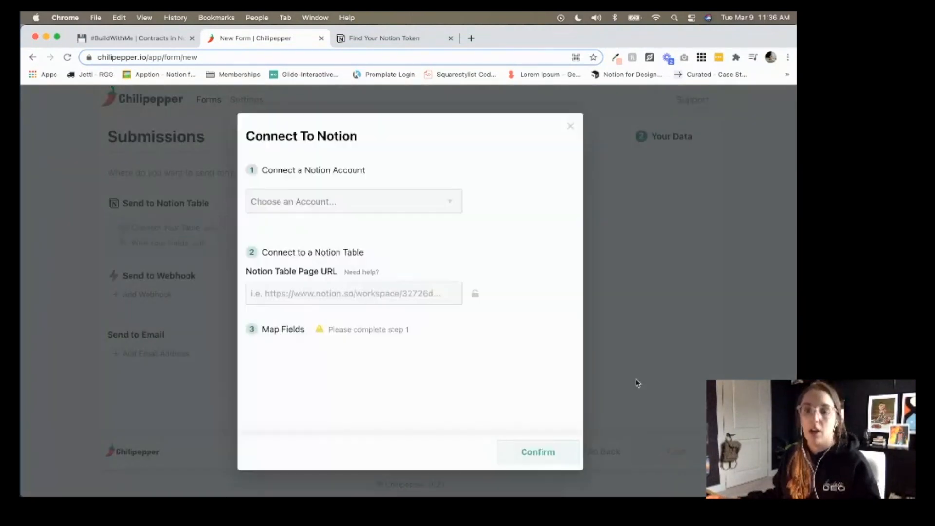
click(414, 210)
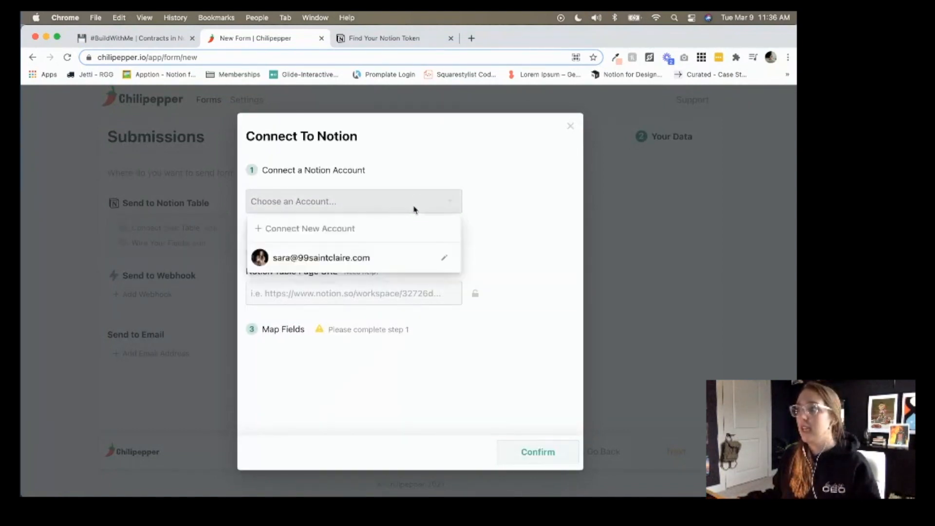
click(394, 264)
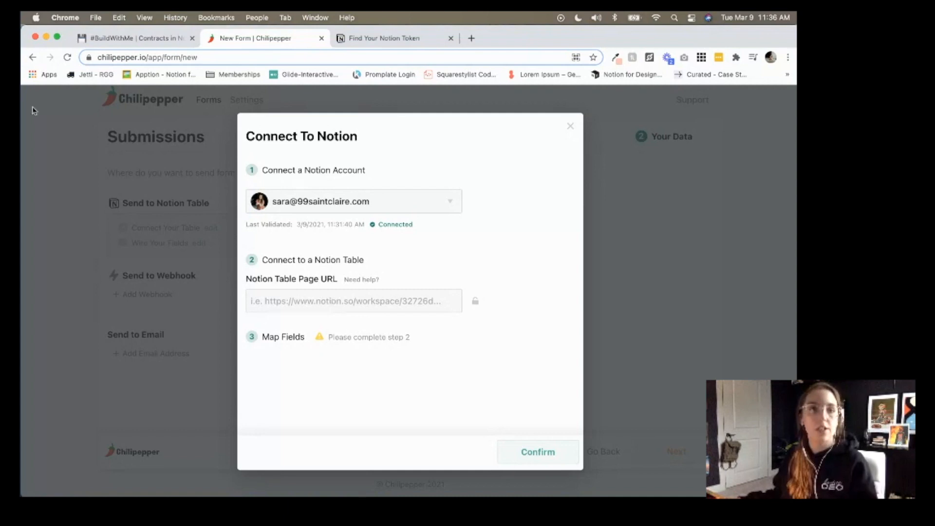
Copy the link to the #BuildWithMe Contracts table from its options menu.
click(136, 39)
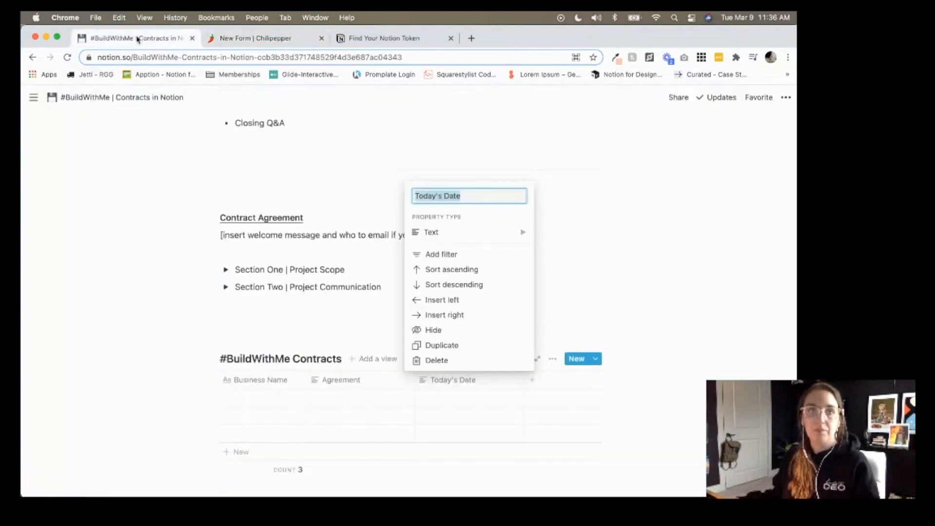
click(601, 218)
scroll(594, 219, down, 4)
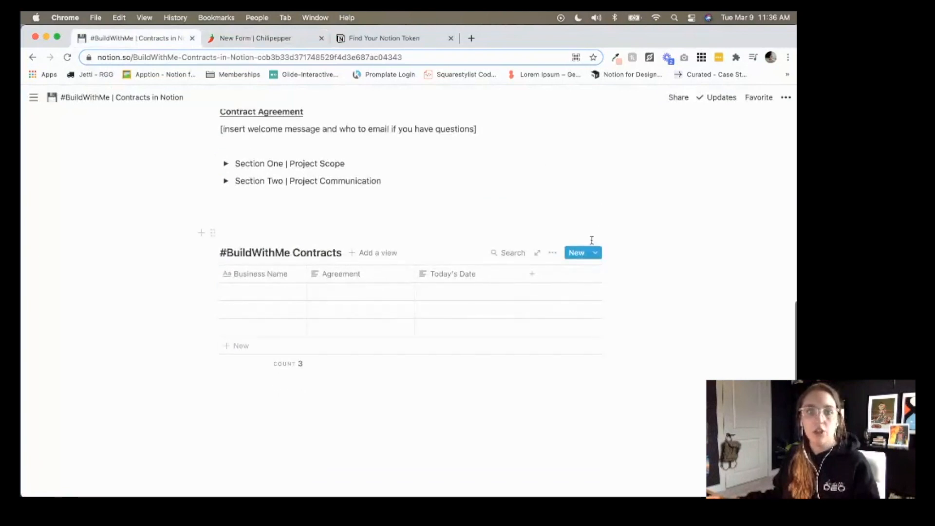
scroll(557, 249, down, 1)
click(553, 250)
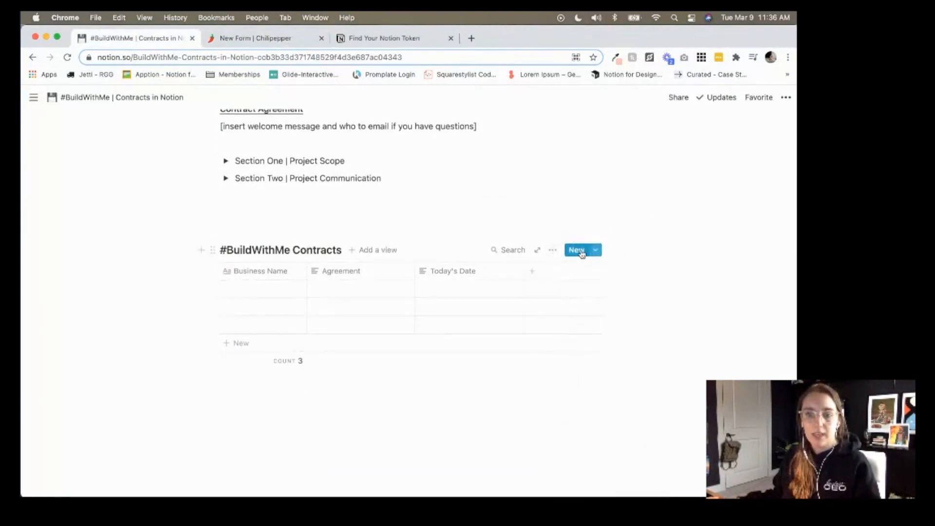
click(553, 251)
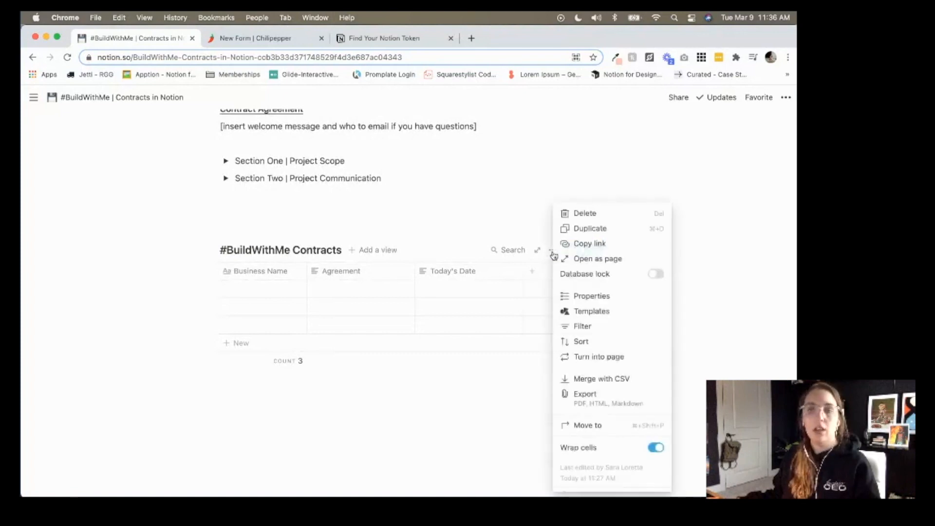
click(608, 247)
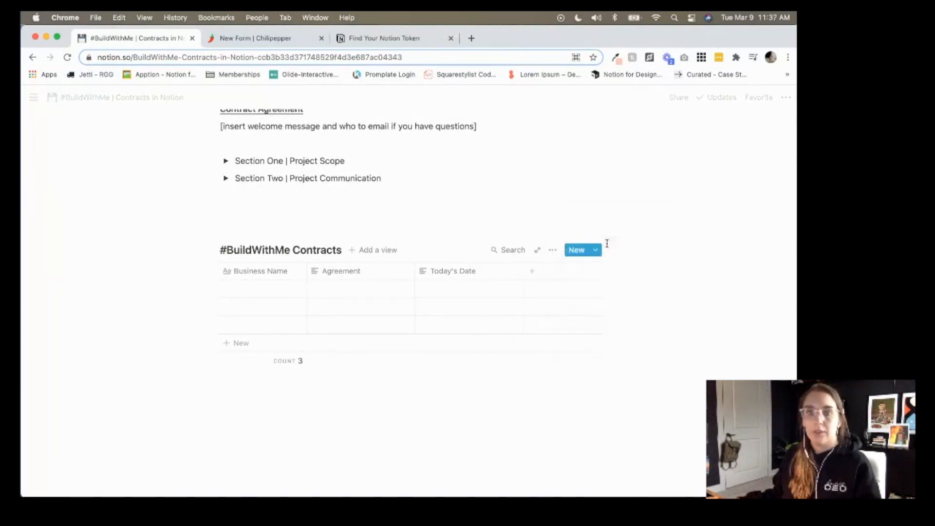
Close the token help tab and paste the table link into Notion Table Page URL.
click(404, 38)
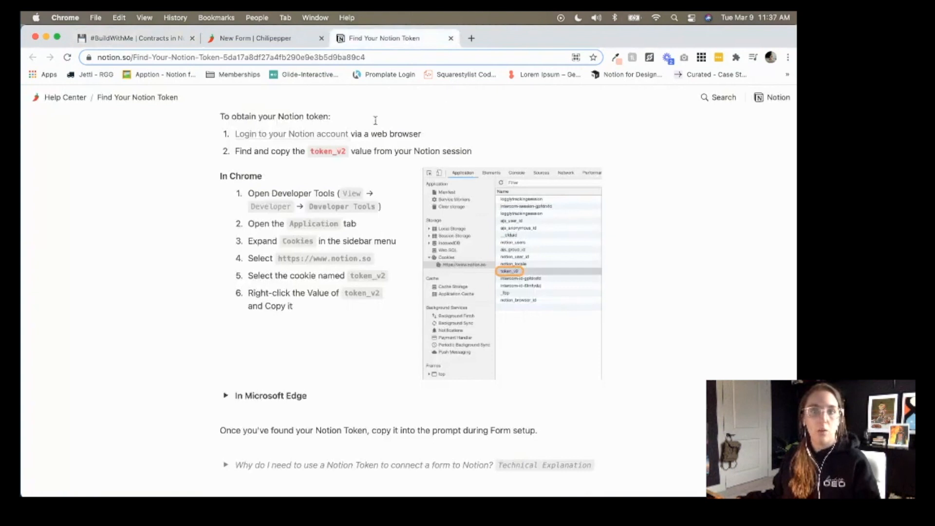
click(450, 38)
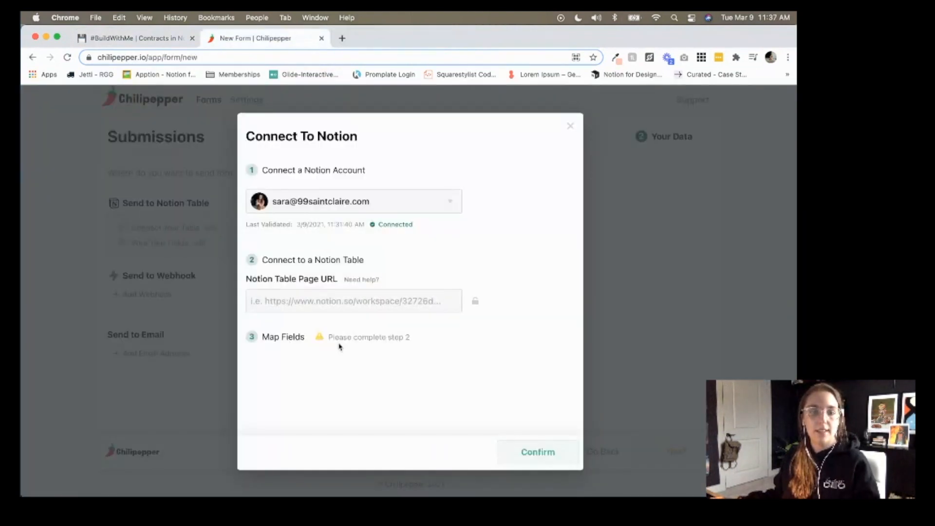
click(344, 303)
key(super+v)
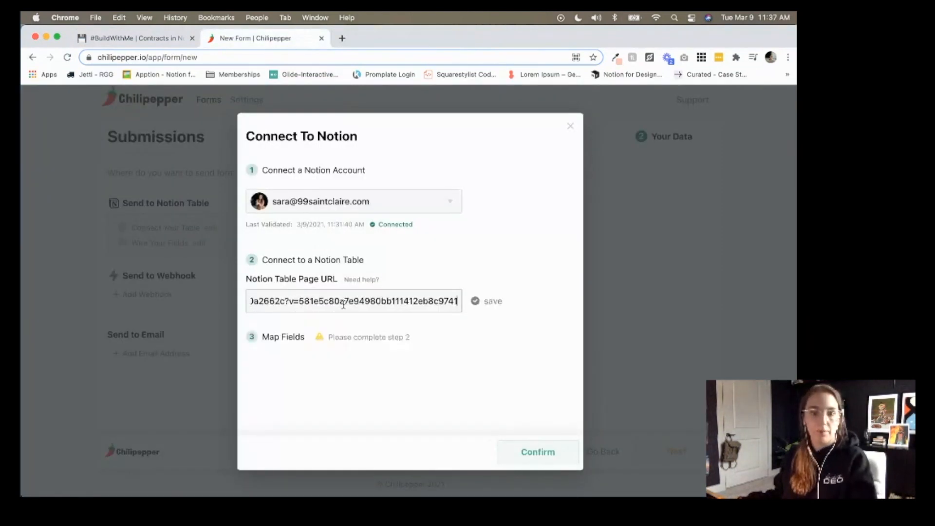
click(492, 302)
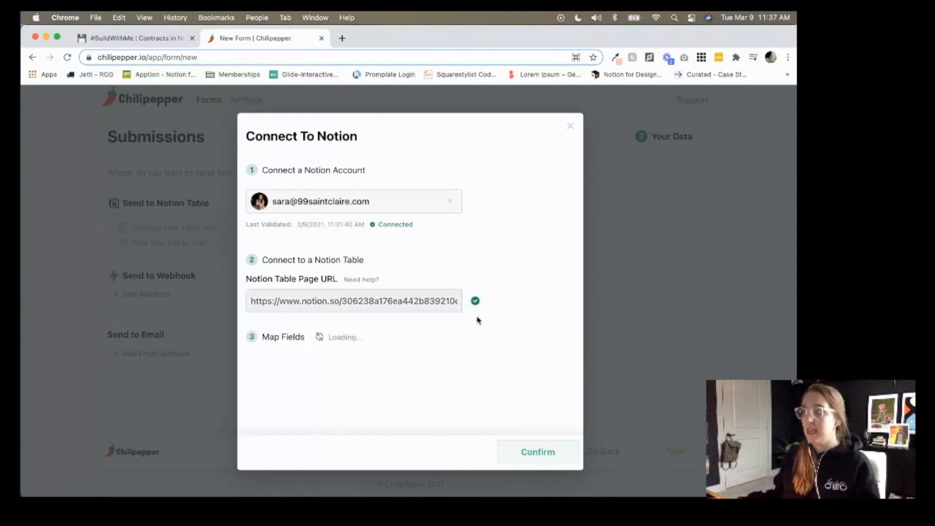
Map Today's Date, Agreement and Business Name to their matching form fields, confirm, and add an email recipient.
scroll(477, 319, down, 5)
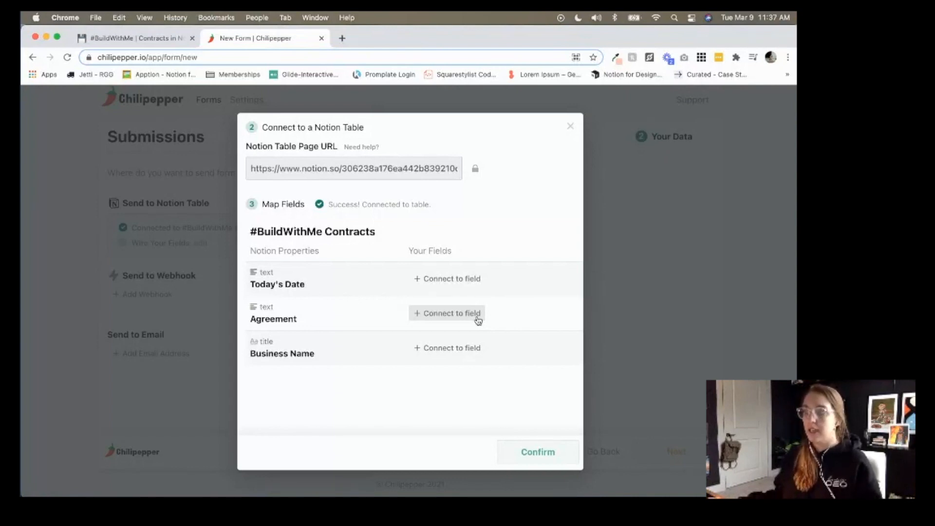
click(471, 284)
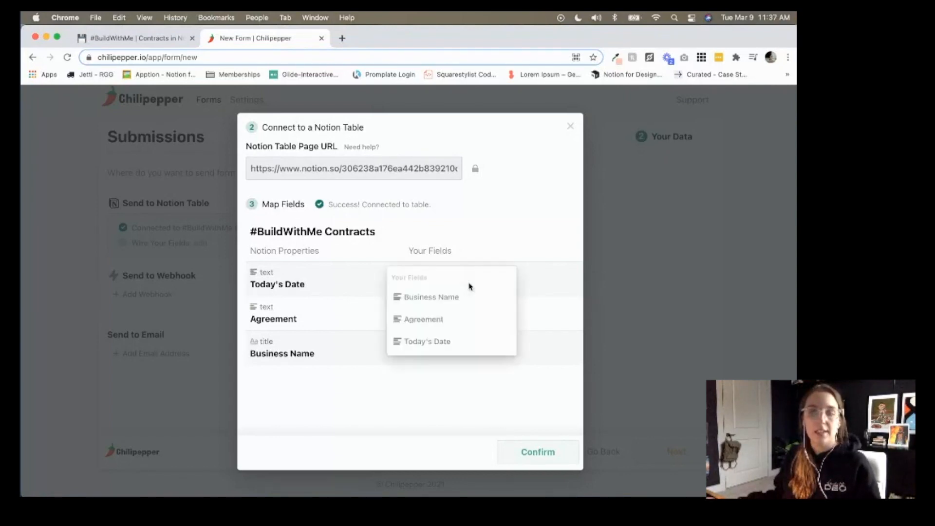
click(468, 343)
click(466, 314)
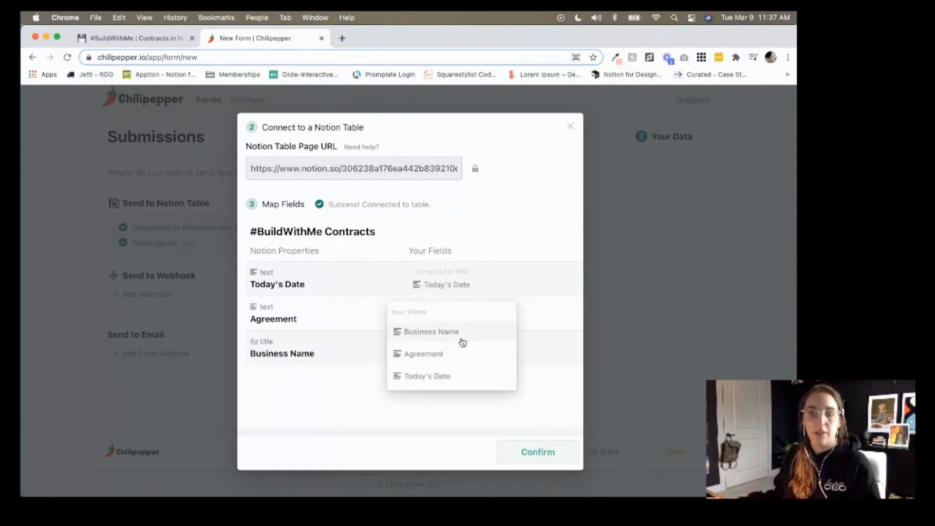
click(460, 355)
click(461, 351)
click(462, 371)
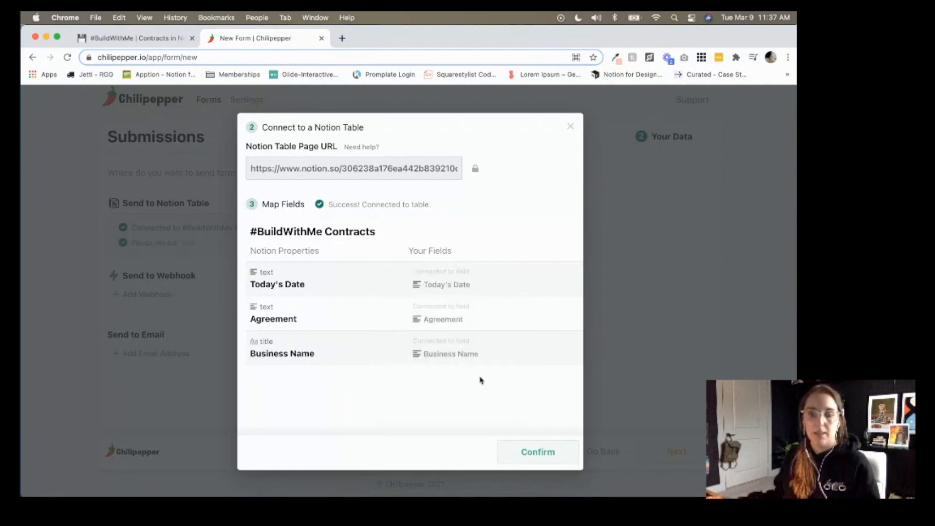
click(562, 456)
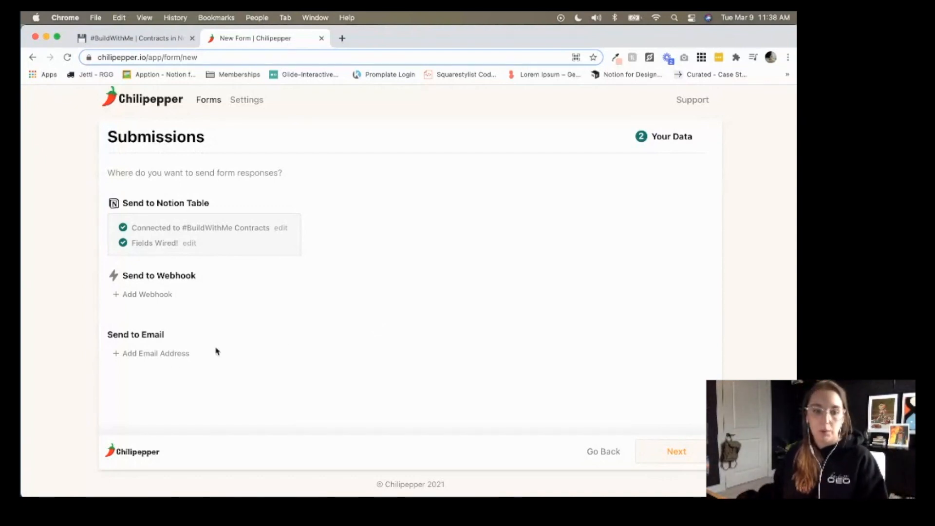
click(174, 354)
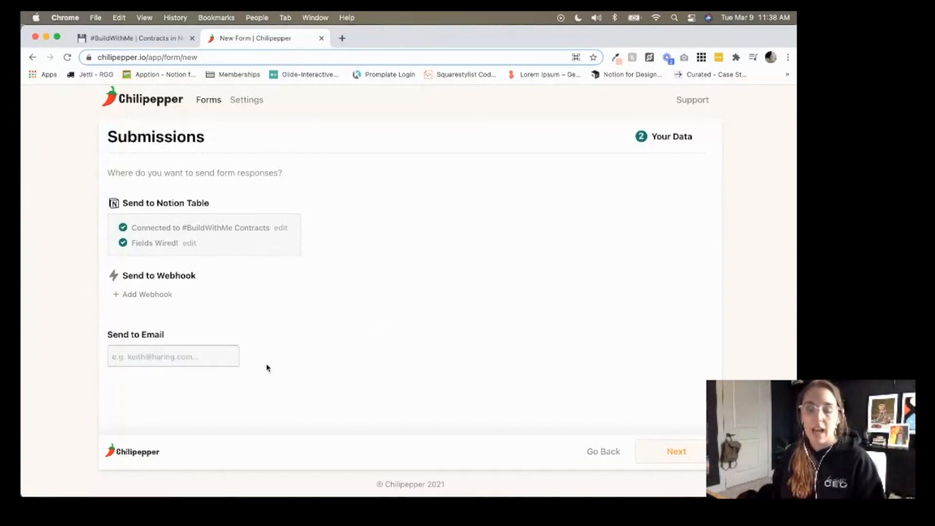
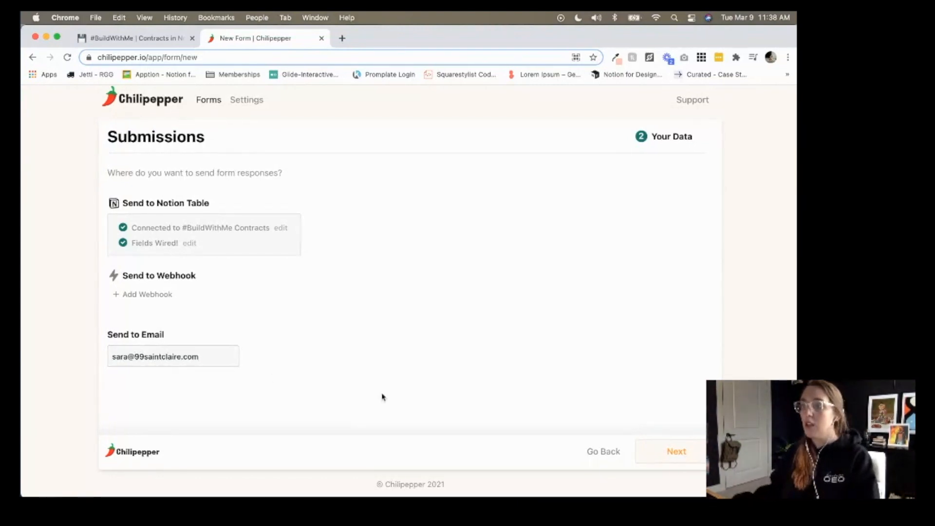
Enter the owner's email address as the response recipient and continue to Launch Your Form.
click(666, 448)
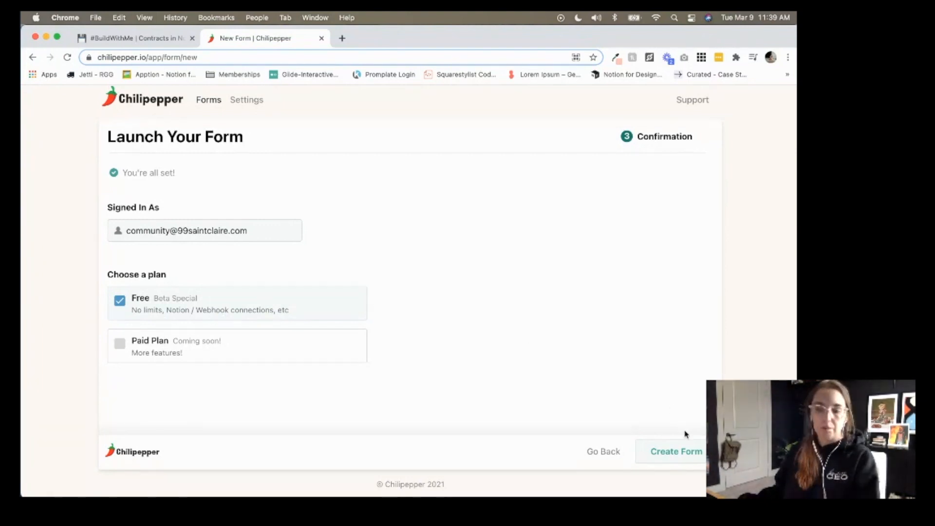
Create the form on the Free plan and copy its chilipepper.io link.
click(695, 457)
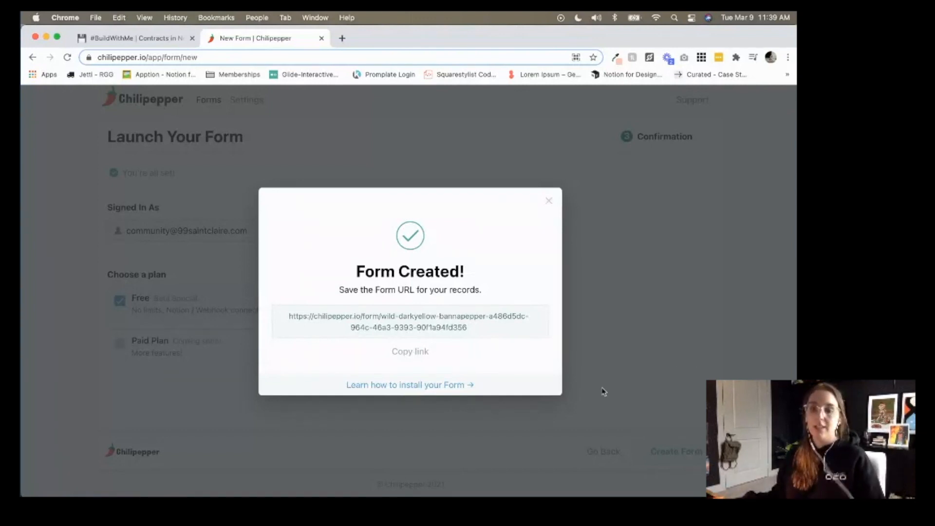
click(417, 353)
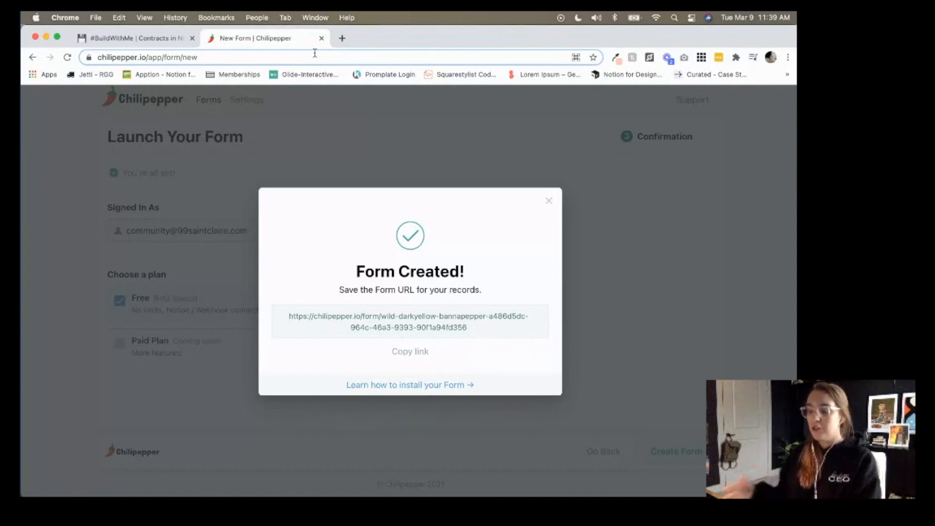
Add an /embed block above the #BuildWithMe Contracts table using the pasted Chilipepper form URL.
click(166, 39)
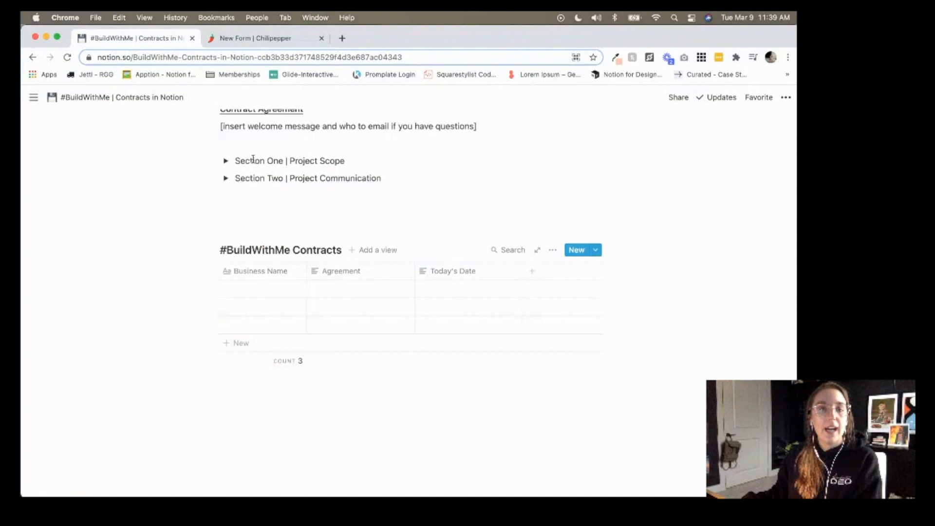
scroll(346, 230, up, 1)
click(346, 229)
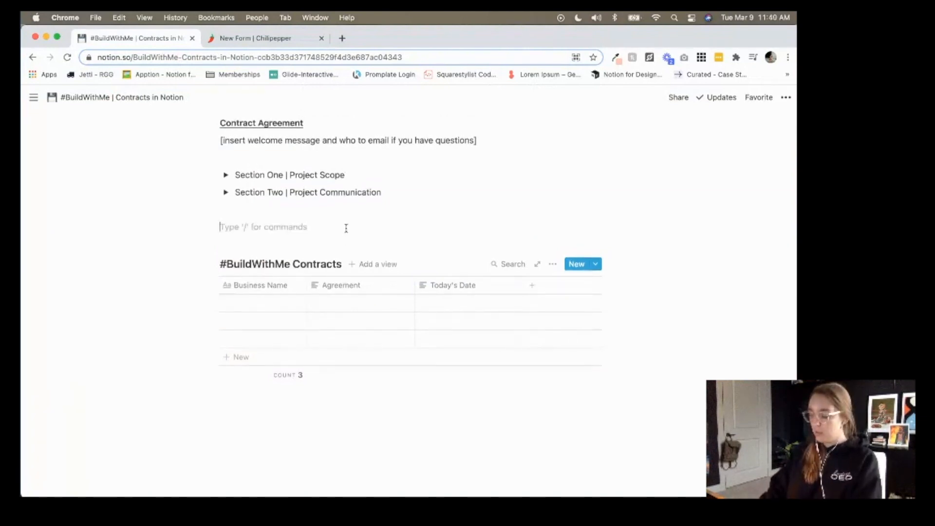
text(/)
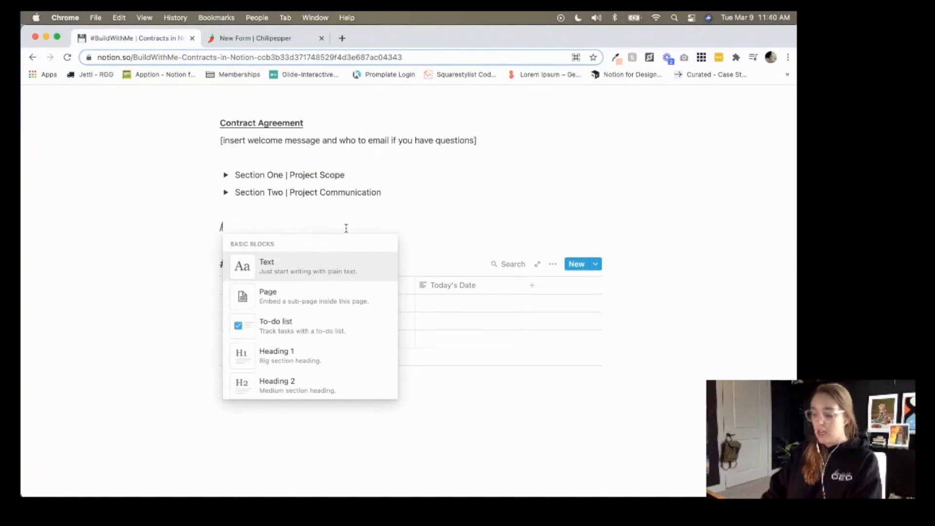
text(embed)
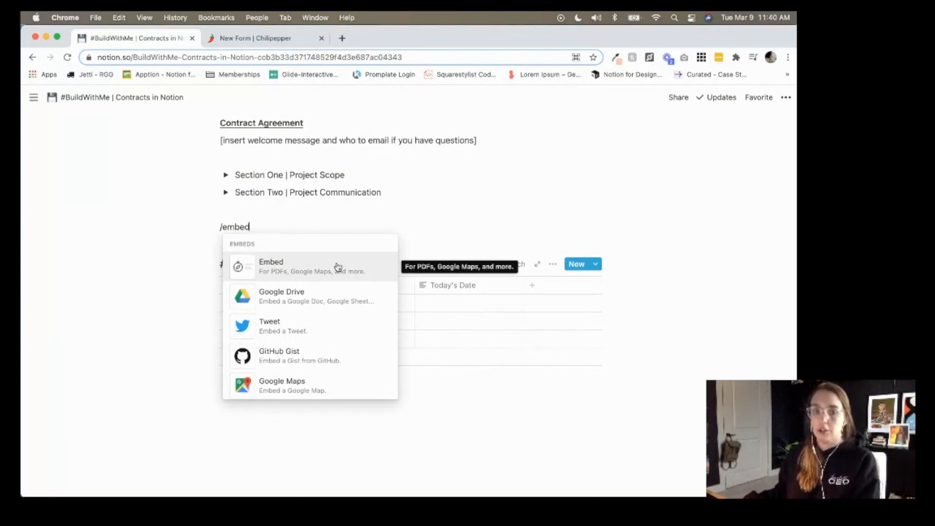
click(338, 267)
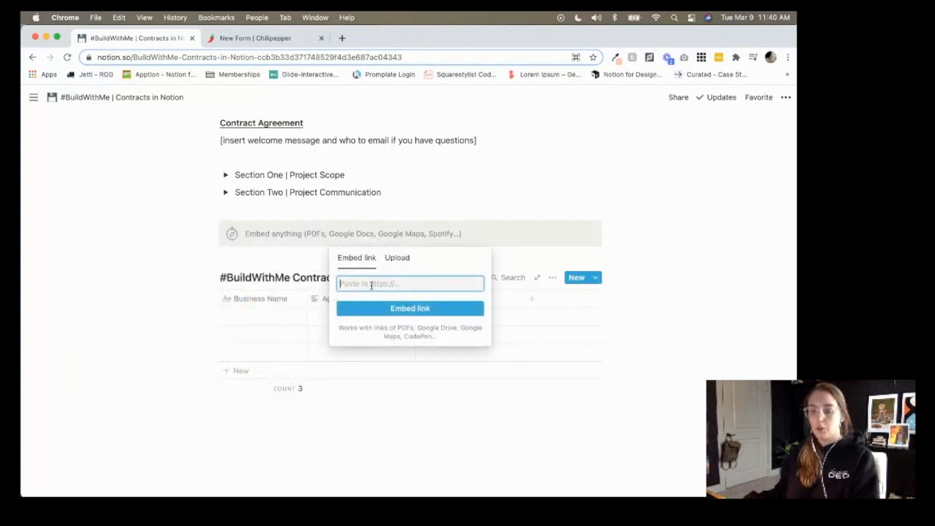
key(super+v)
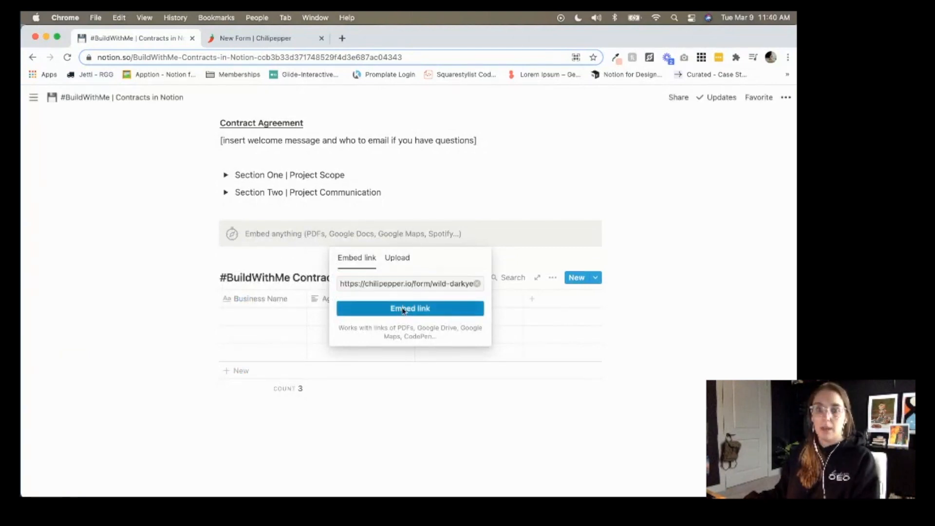
click(403, 309)
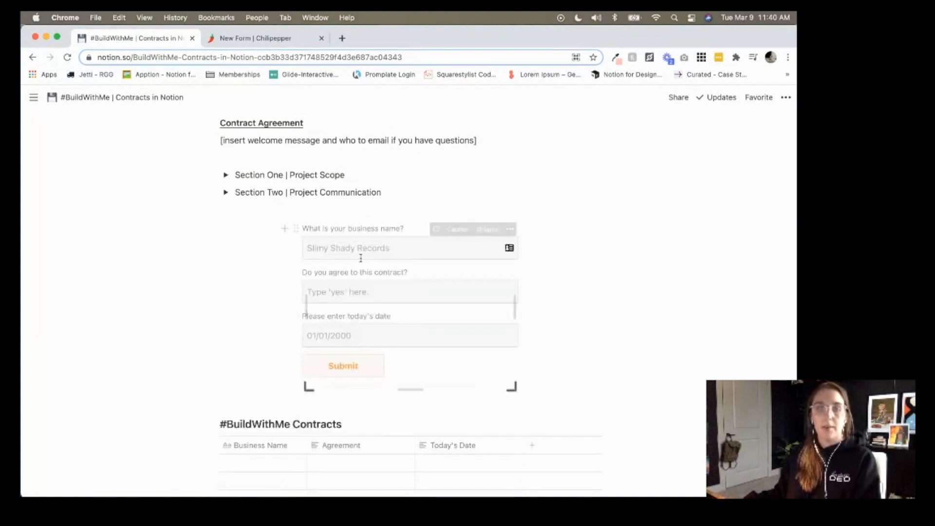
Widen the embedded Chilipepper form across the page column and insert a blank line above it.
drag(304, 302, 217, 292)
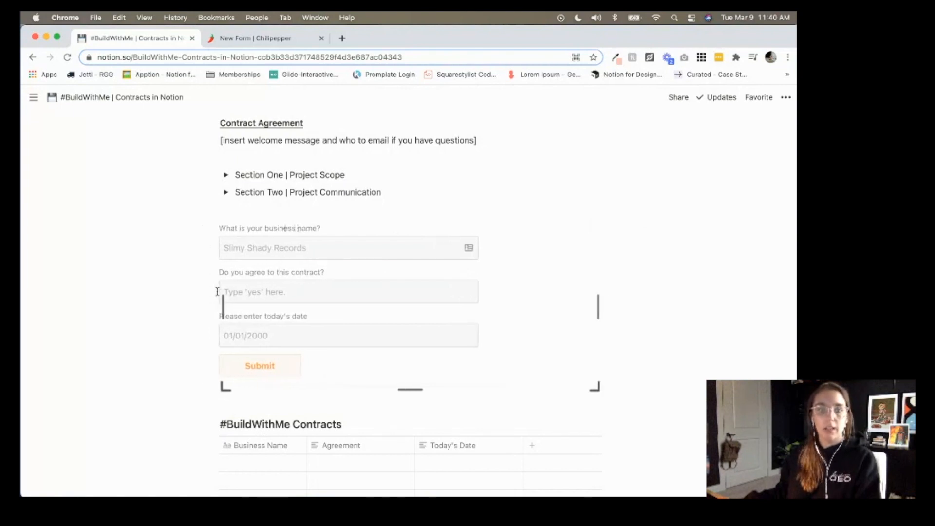
click(174, 283)
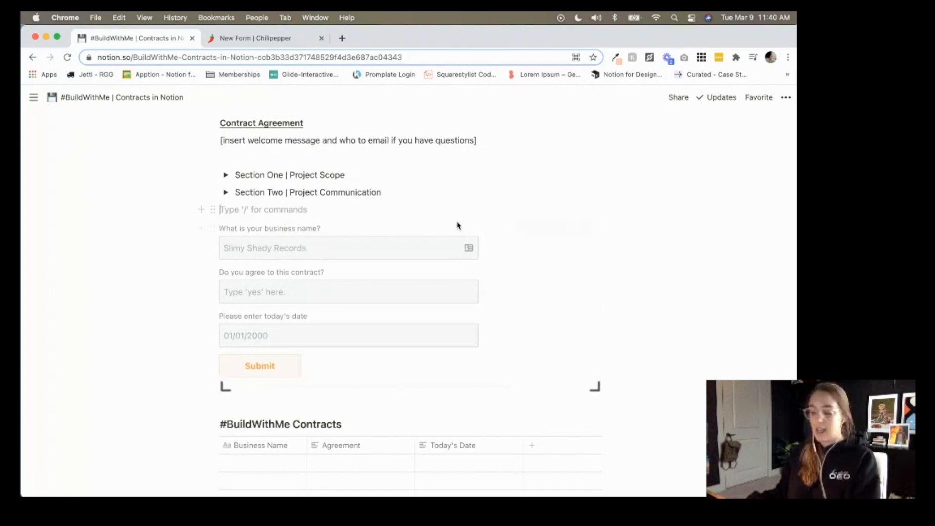
key(Return)
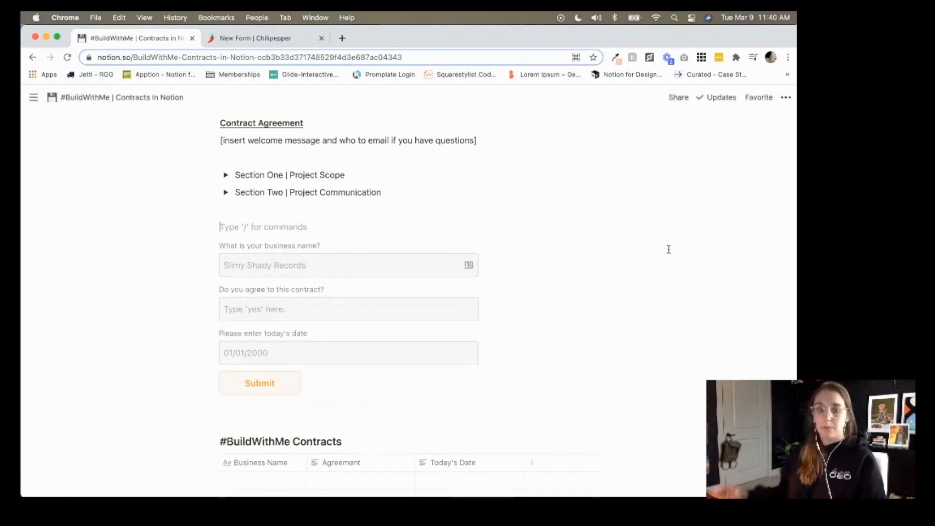
scroll(669, 249, down, 5)
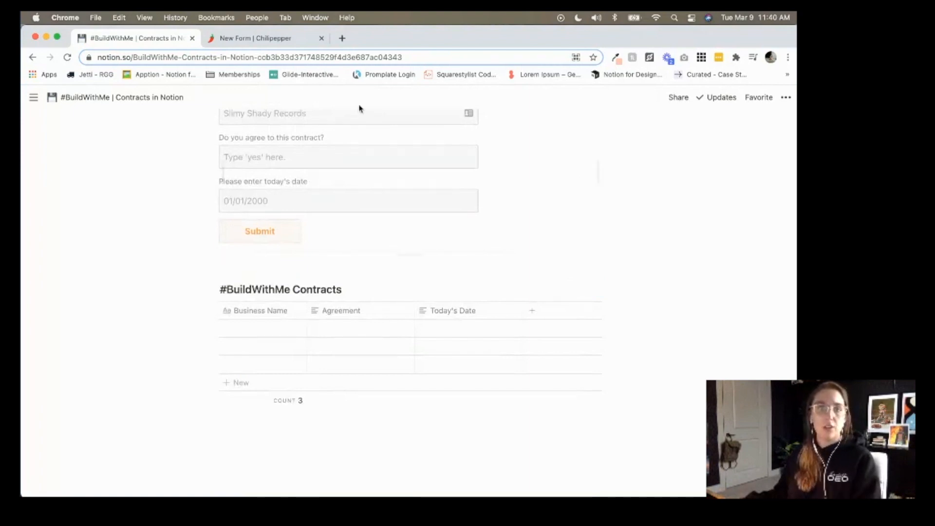
click(353, 57)
click(678, 97)
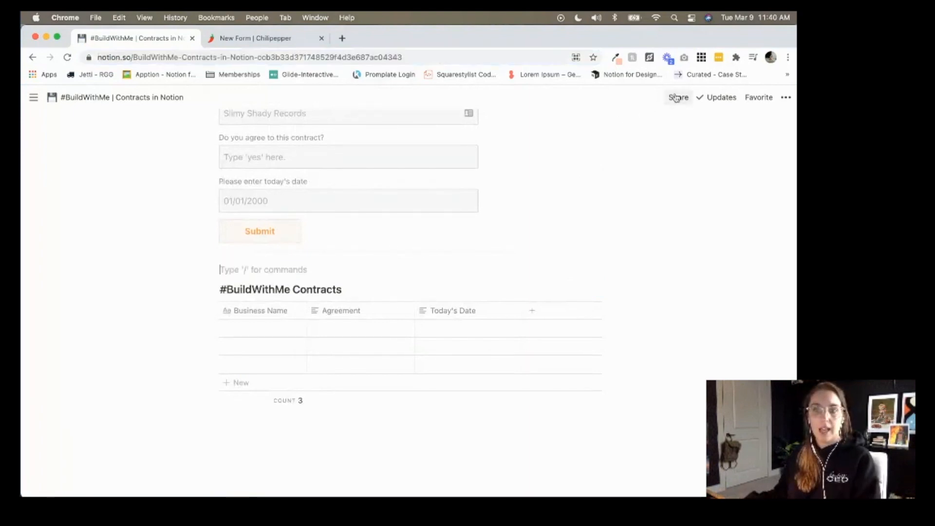
Share the contract page to the web with template duplication disabled, and copy its public link.
click(768, 125)
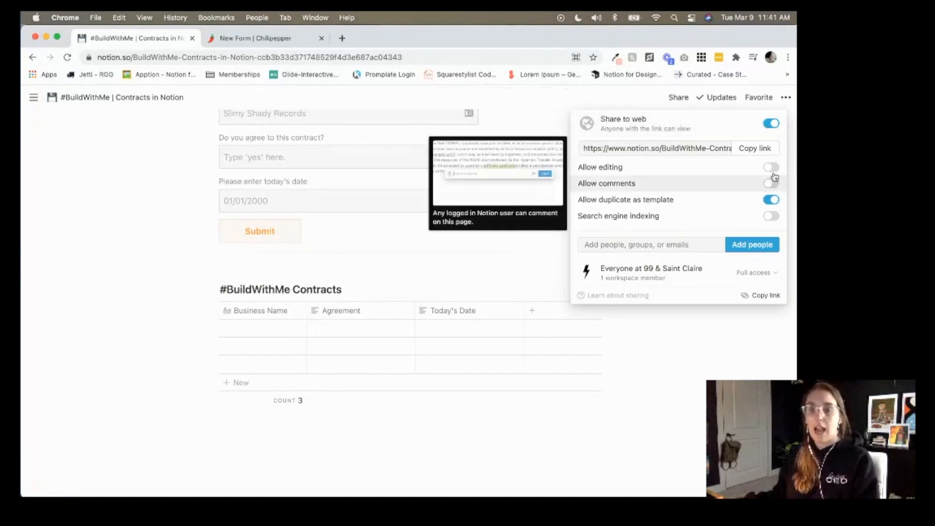
click(770, 200)
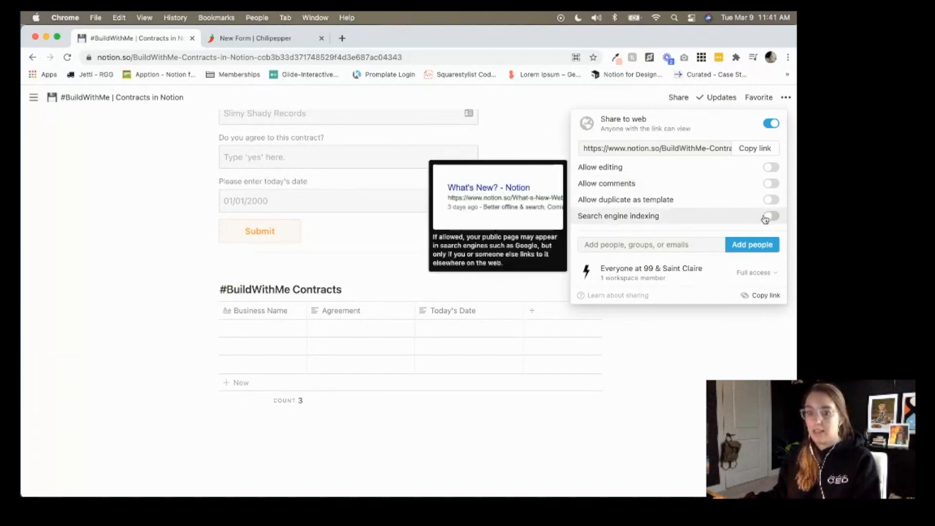
click(761, 152)
Load the public contract page link in a new incognito Chrome window.
click(99, 18)
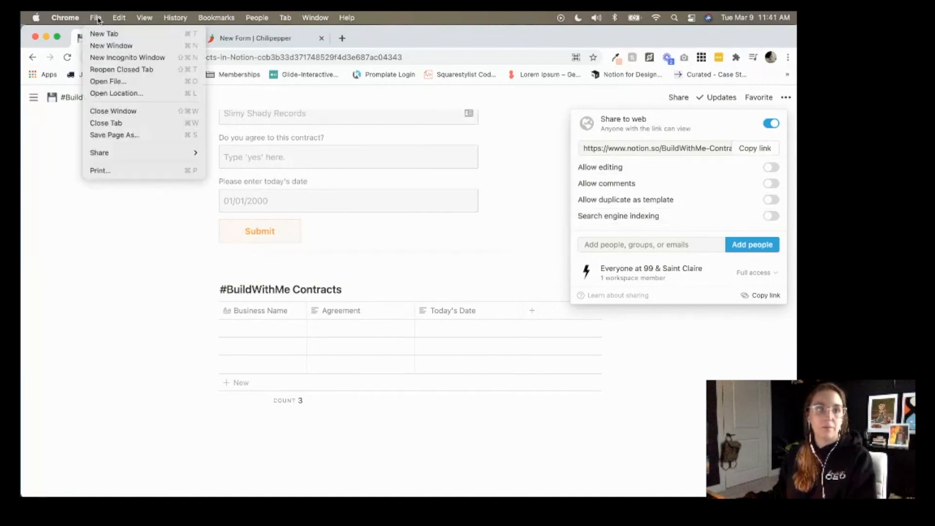
click(122, 58)
key(super+v)
key(Return)
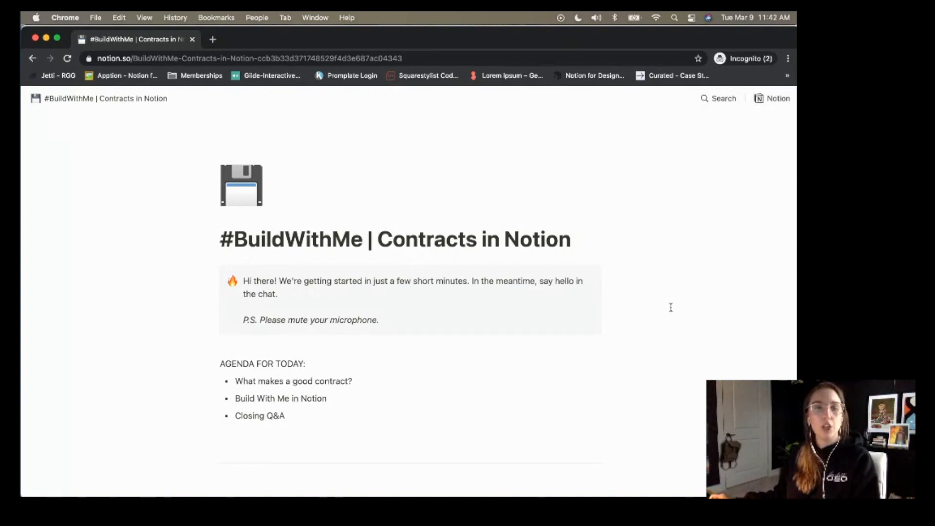
Scroll down the public page and expand then collapse the Section One and Section Two toggles.
scroll(671, 307, down, 5)
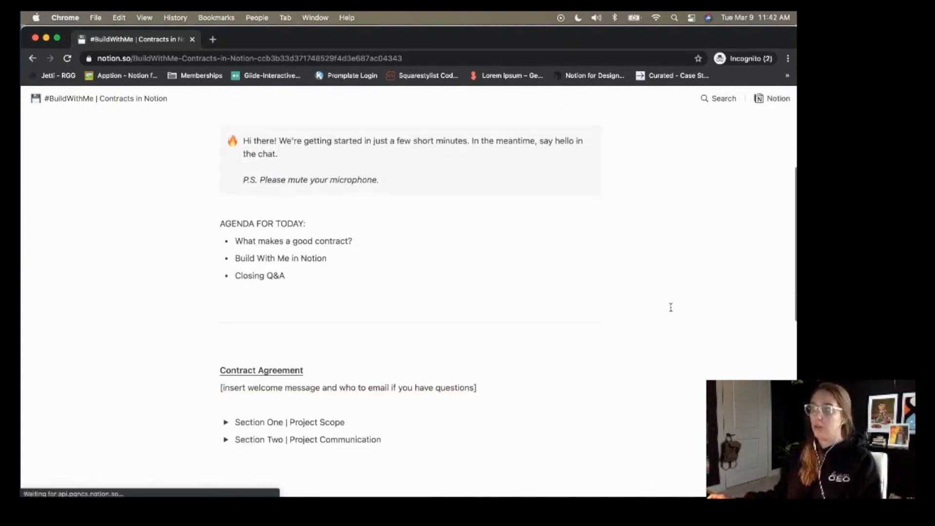
scroll(671, 307, down, 5)
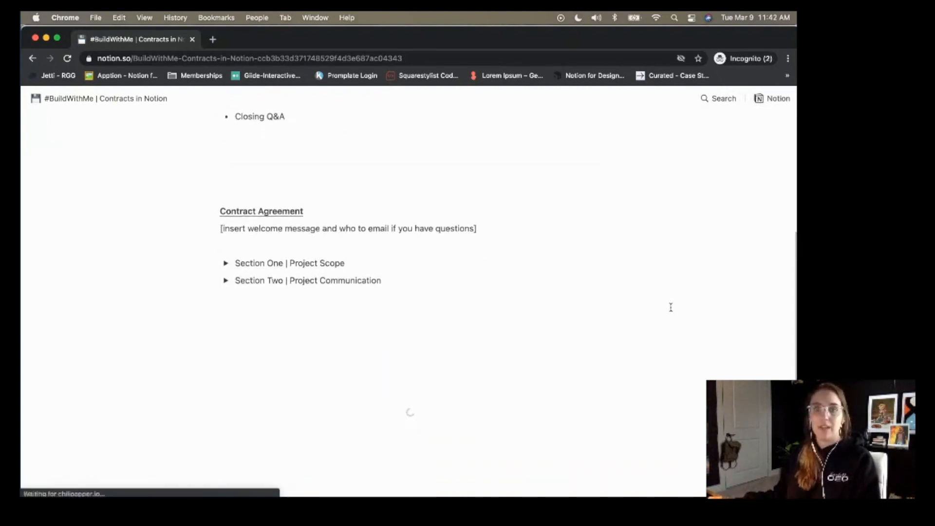
scroll(678, 312, down, 1)
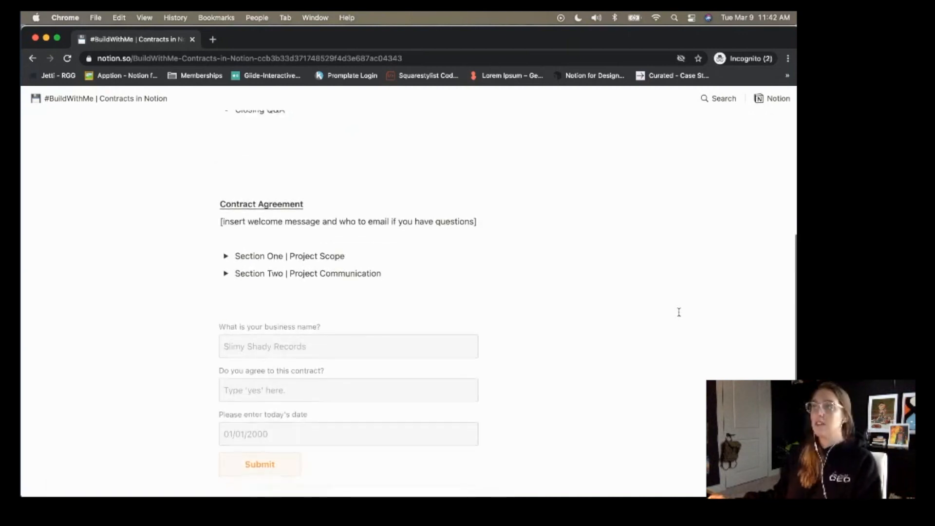
scroll(679, 312, down, 2)
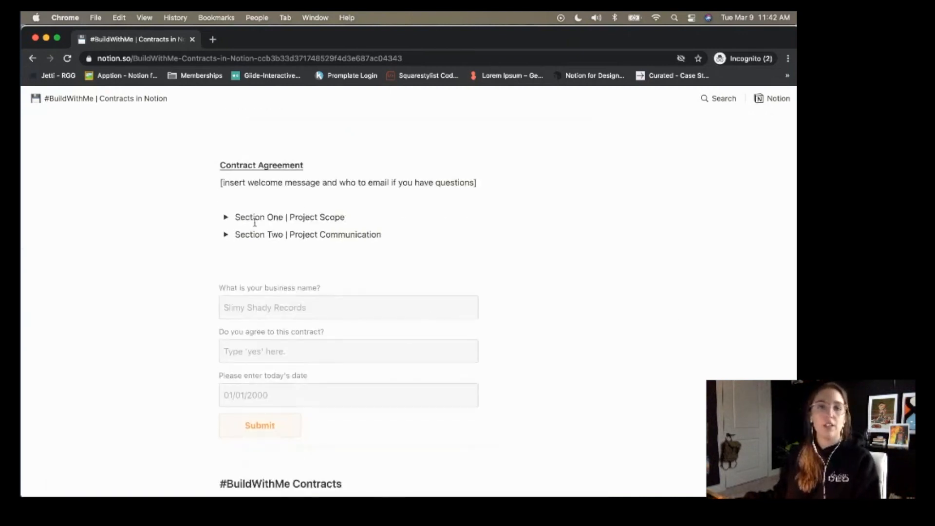
click(226, 219)
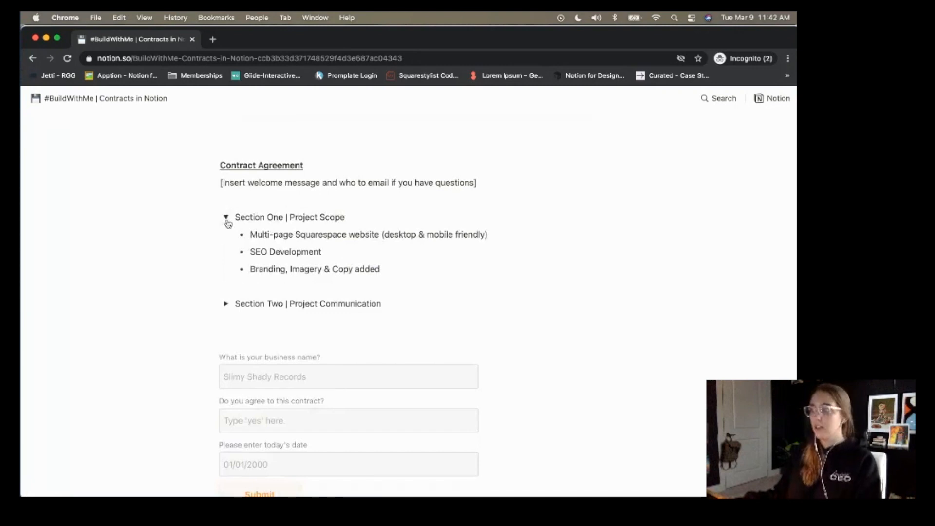
click(227, 220)
click(225, 236)
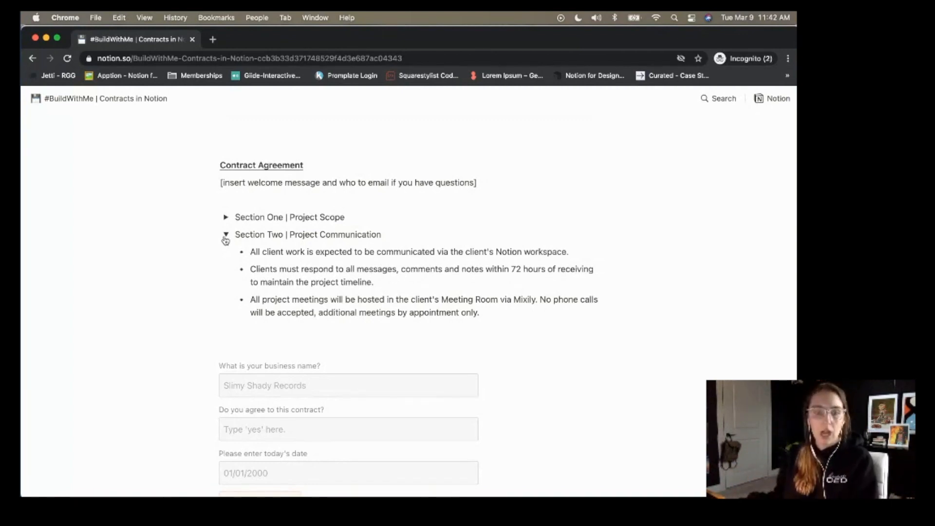
click(225, 235)
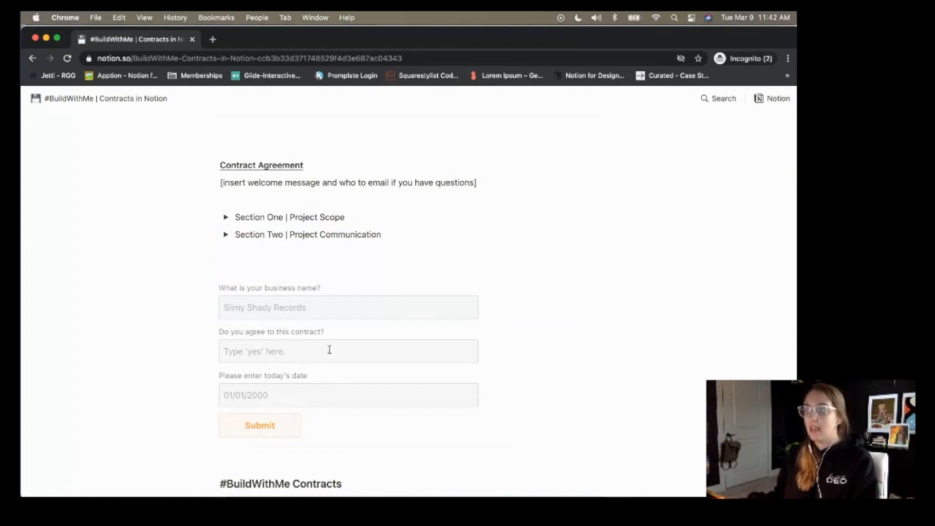
Enter 'Onyx Coffee' as the business name in the embedded form, fixing the typos.
click(297, 304)
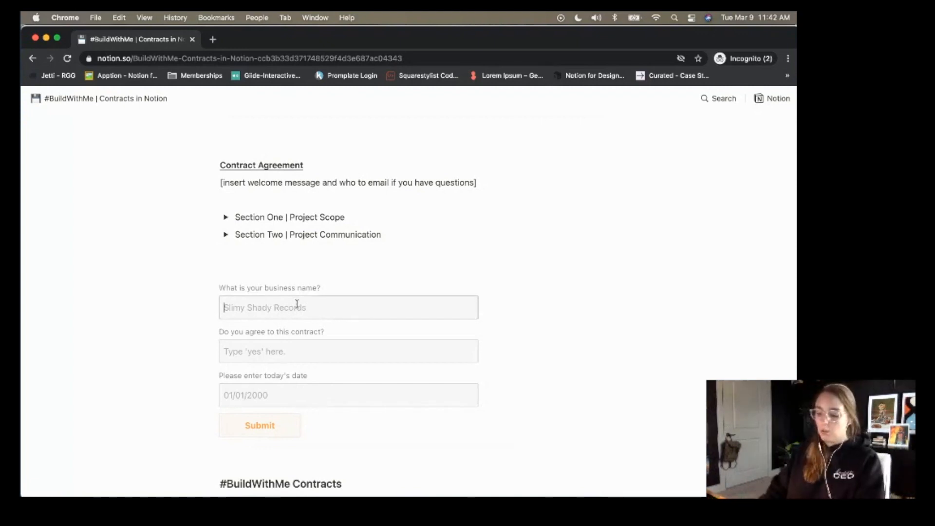
text(Onyx Cofee)
key(Tab)
click(262, 305)
text(f)
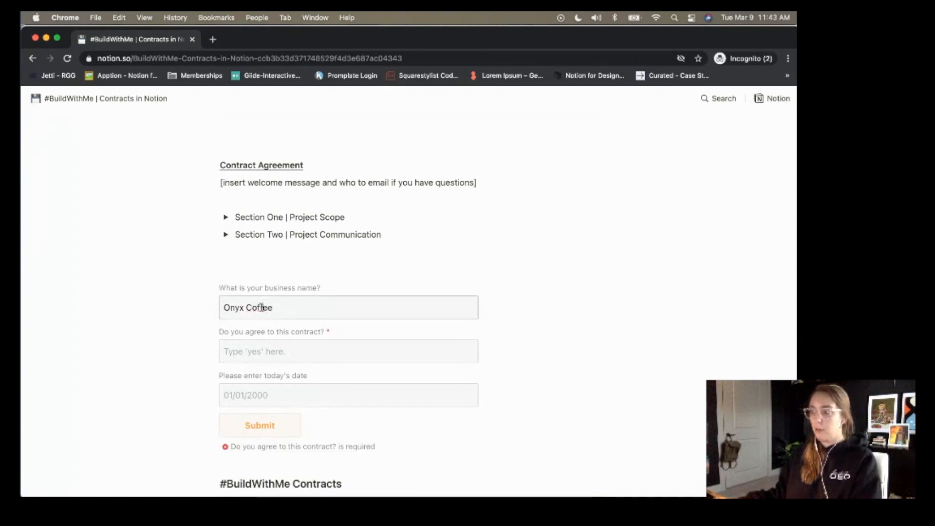
Answer Yes to the agreement, date it 03/09/2021, submit, and scroll to the table.
click(285, 354)
text(Yes)
key(Tab)
text(0309/)
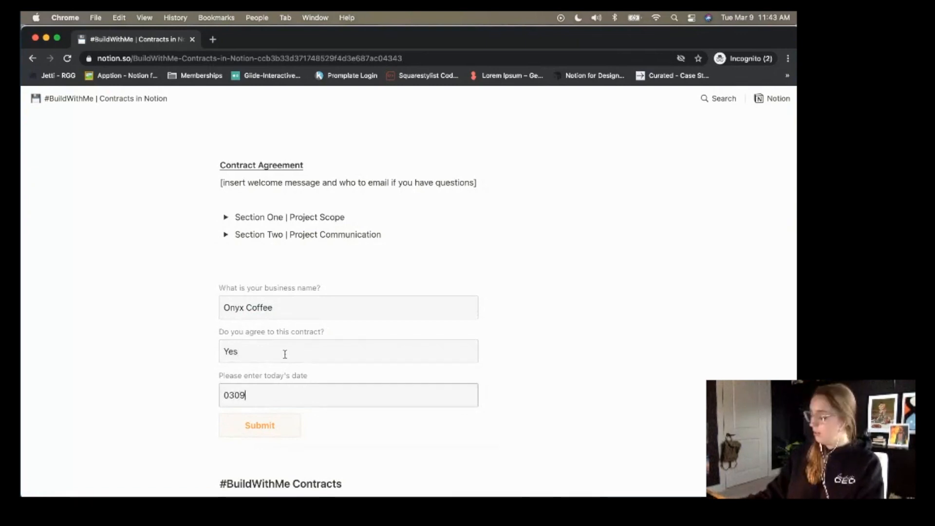
key(BackSpace)
key(BackSpace)
key(BackSpace)
text(/09/2021)
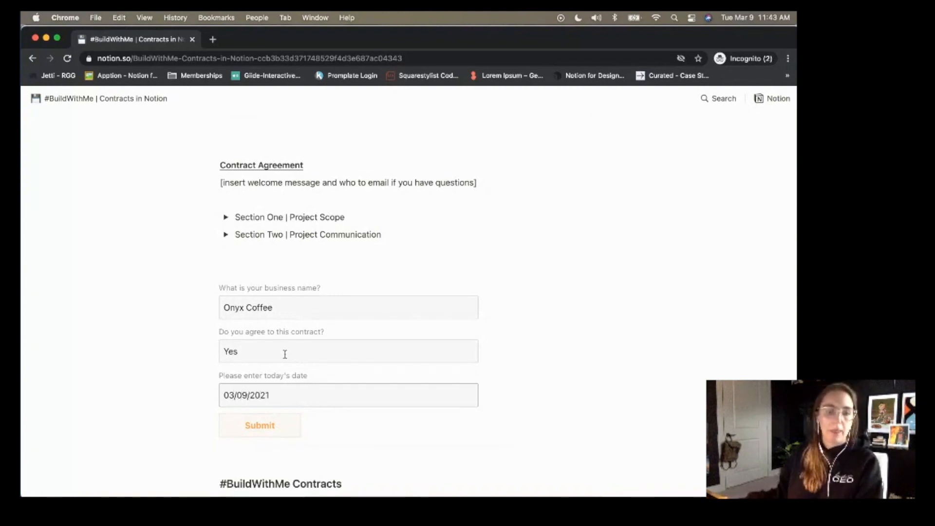
key(Return)
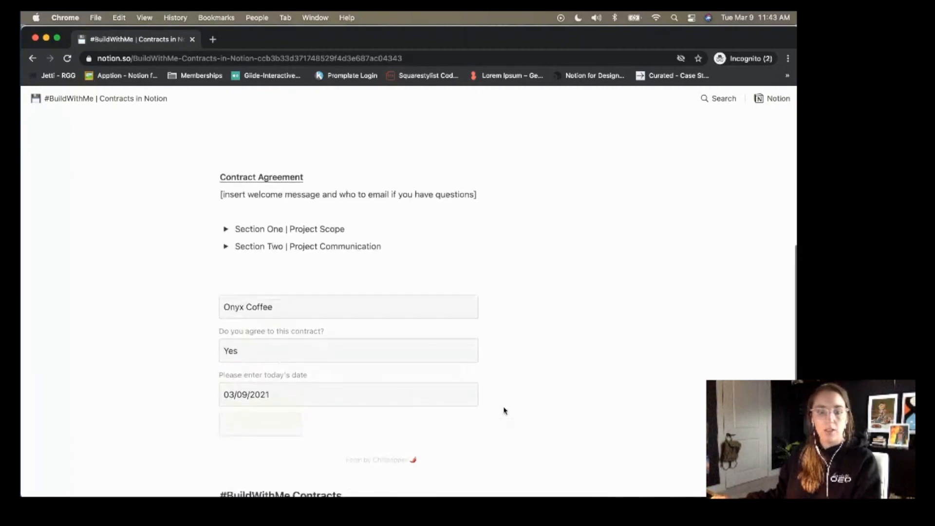
scroll(649, 394, down, 4)
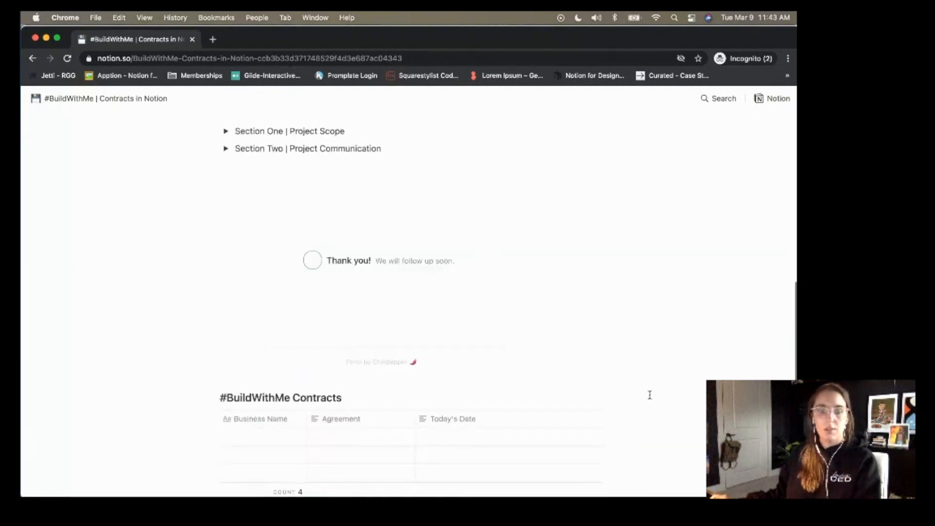
scroll(649, 394, down, 2)
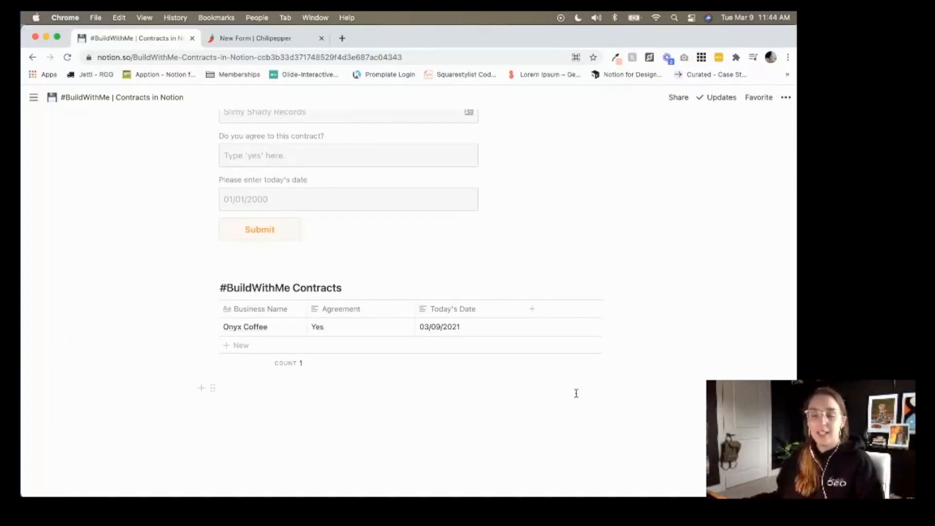
Scroll up the editable Notion page to view the form above the Onyx Coffee row.
scroll(576, 394, up, 5)
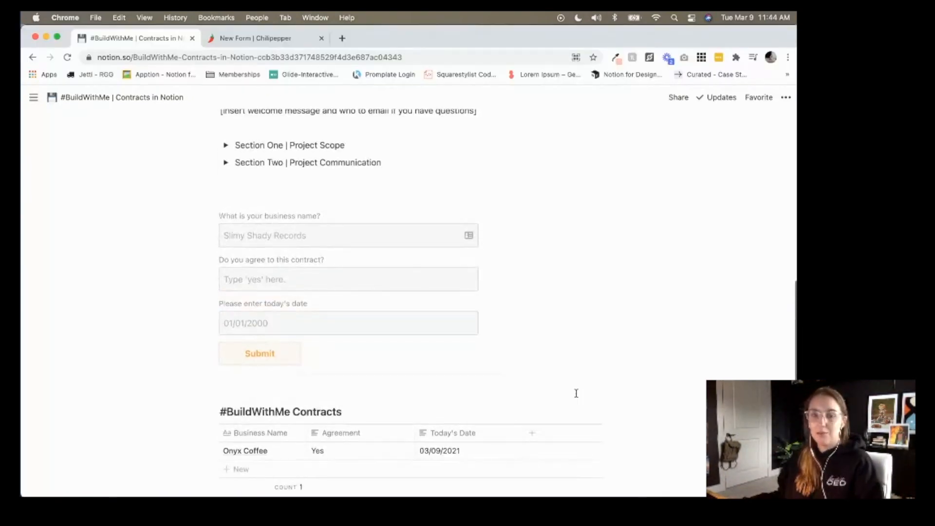